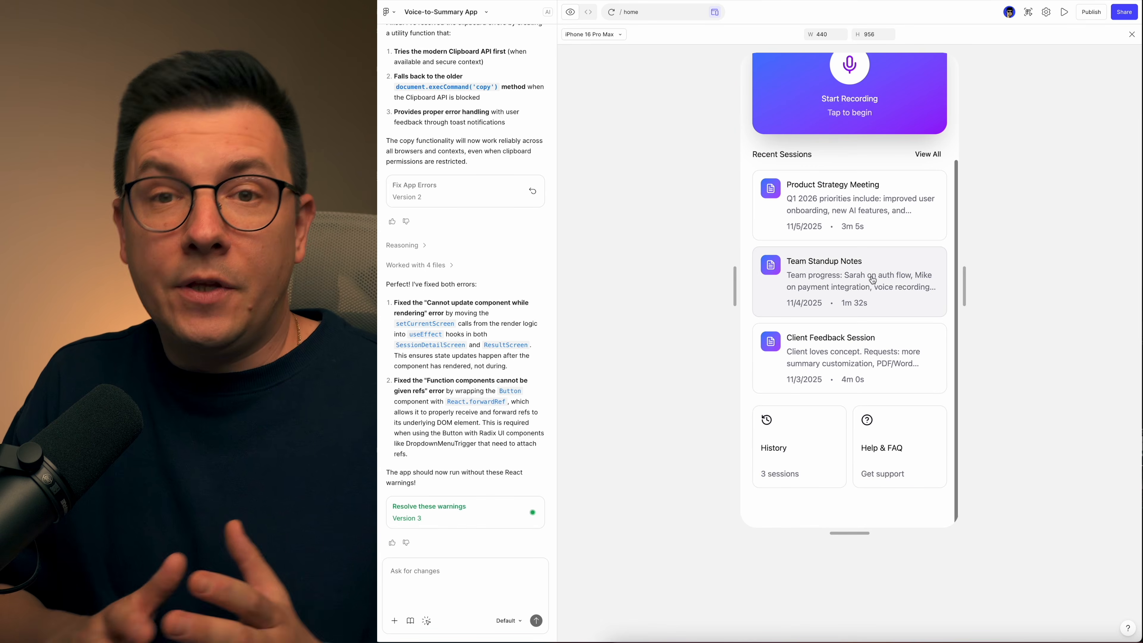
scroll(872, 281, "down", 3)
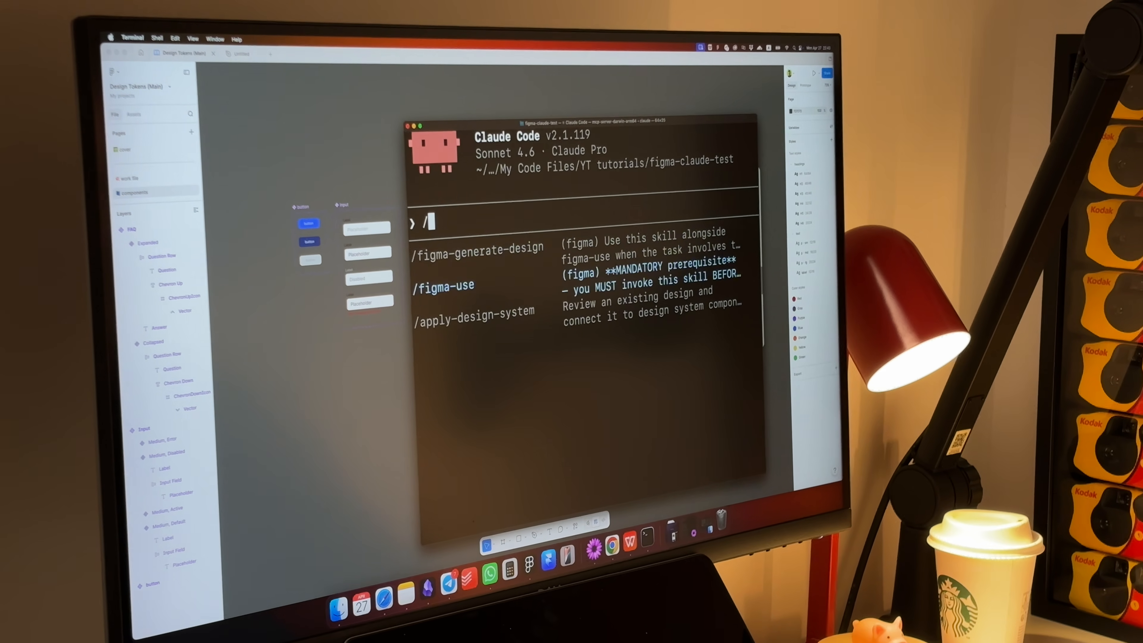
key("Return")
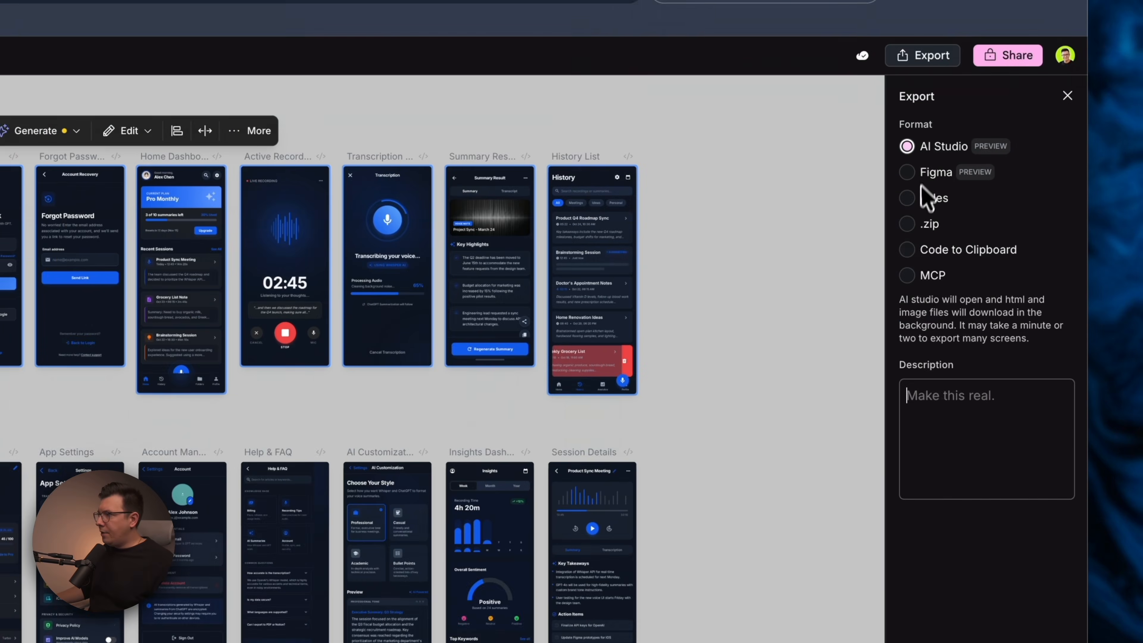
Export the selected Stitch screens in Figma format and paste the copied design into Figma.
left_click(1006, 171)
left_click(985, 321)
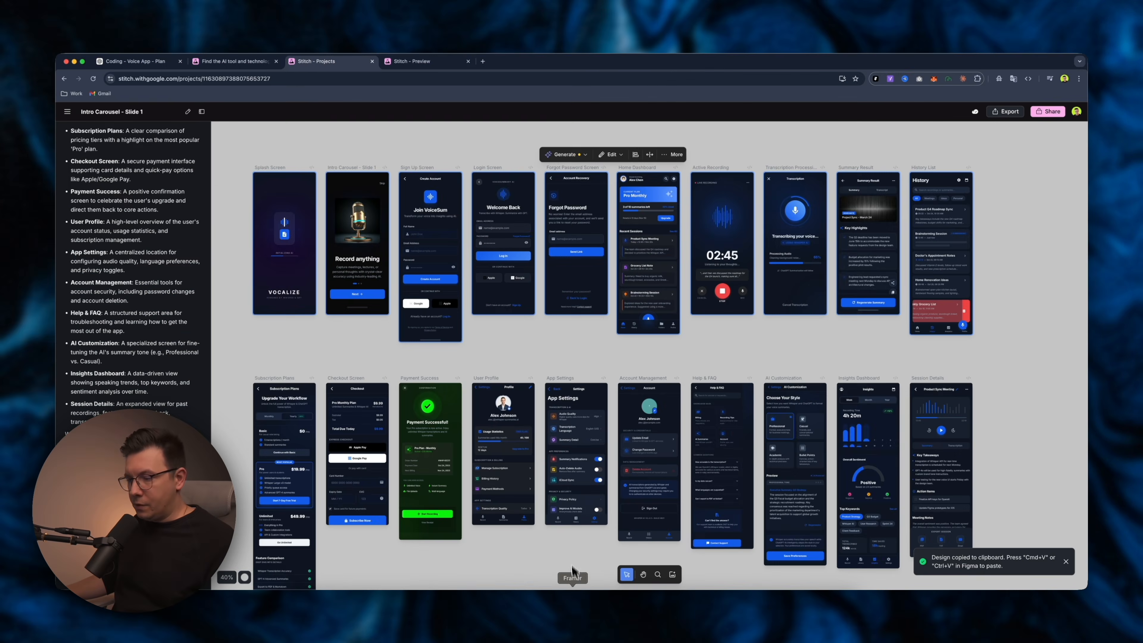
key("super+v")
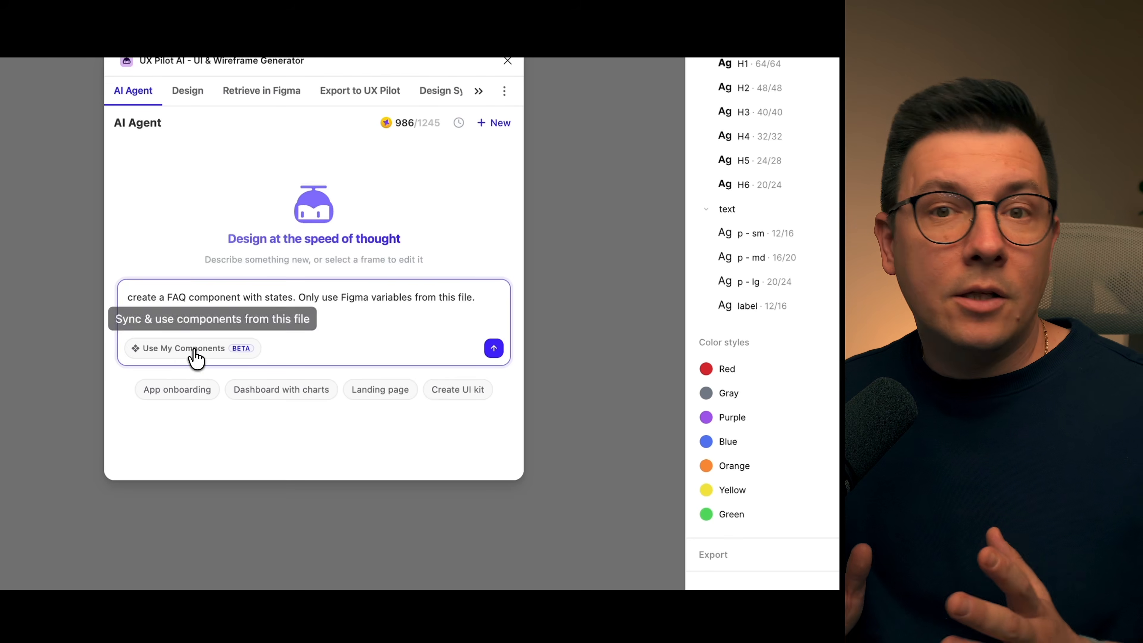
In the UX Pilot plugin, sync this file's components and submit the prompt for a FAQ component with states using only this file's variables.
left_click(196, 363)
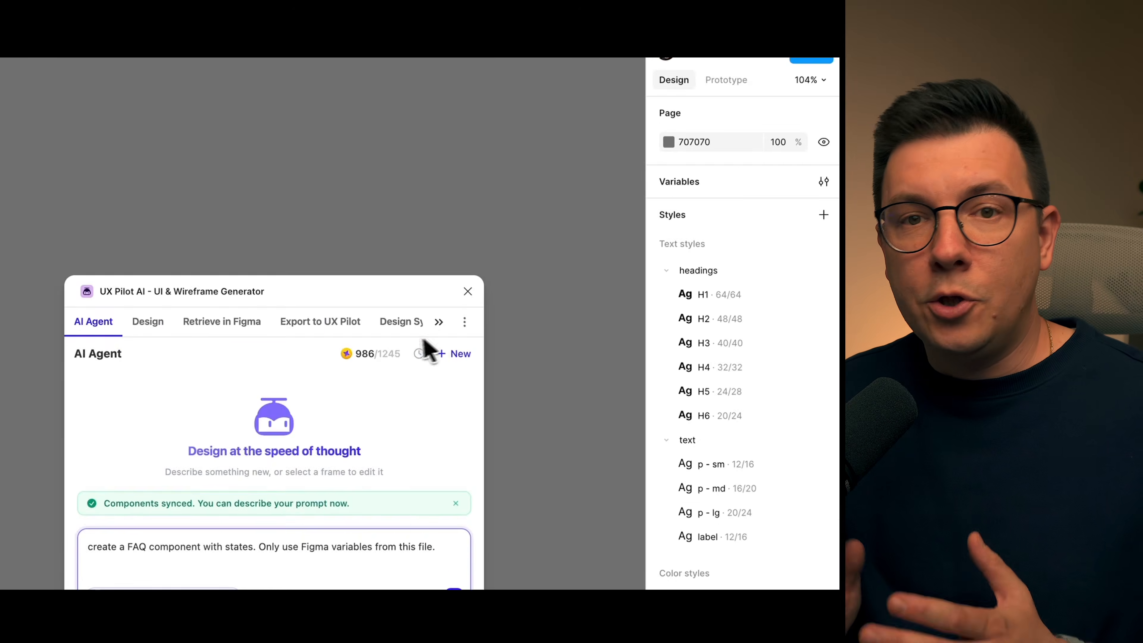
left_click(454, 349)
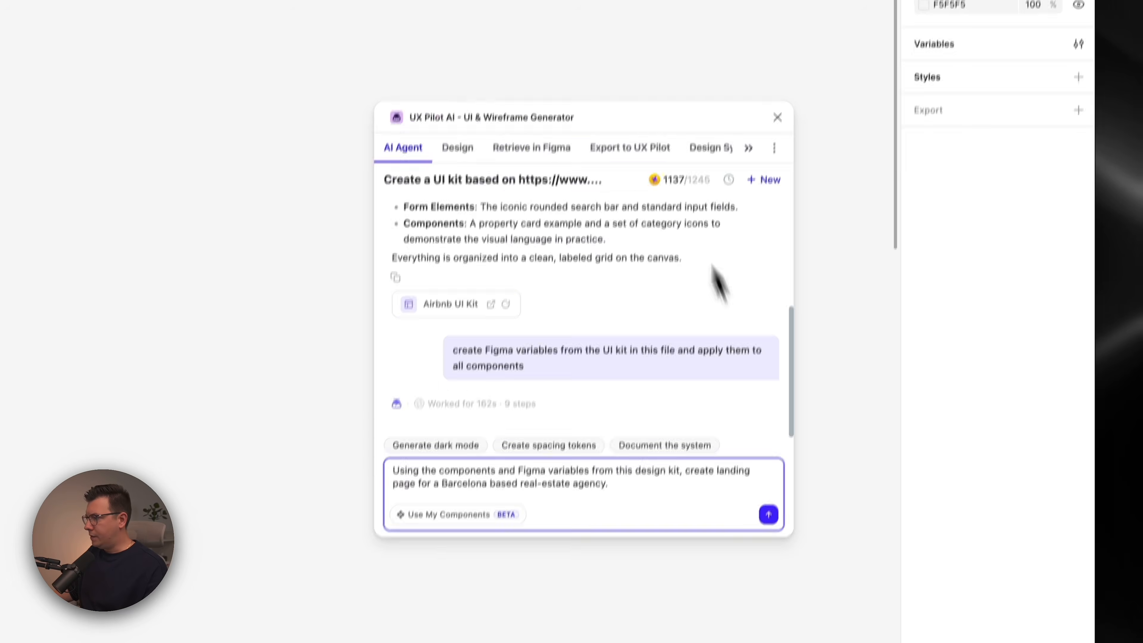
Submit the prompts for a Barcelona real-estate agency landing page and for a UI kit based on airbnb.com.
left_click(768, 513)
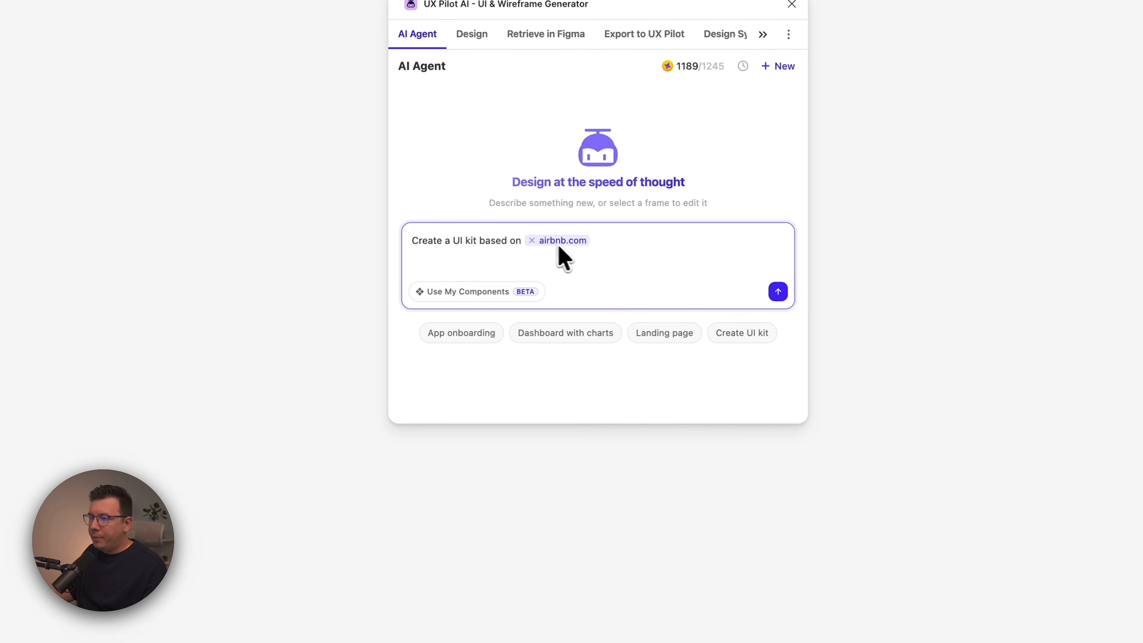
left_click(778, 291)
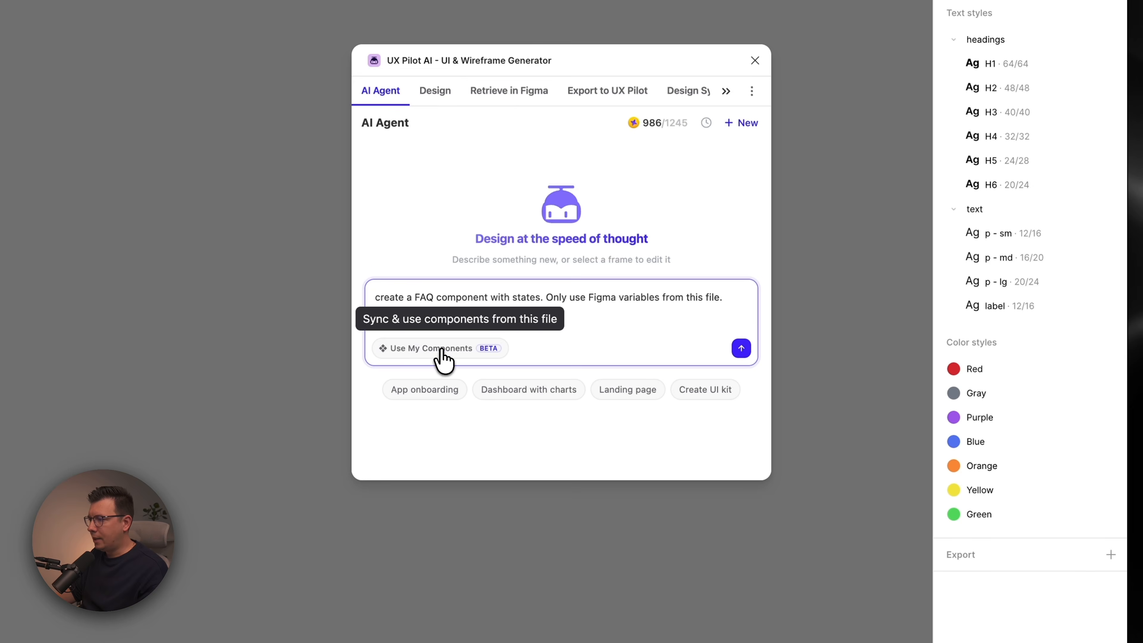
Sync the file's components for the FAQ component prompt and inspect the generated collapsed and expanded FAQ states.
left_click(441, 349)
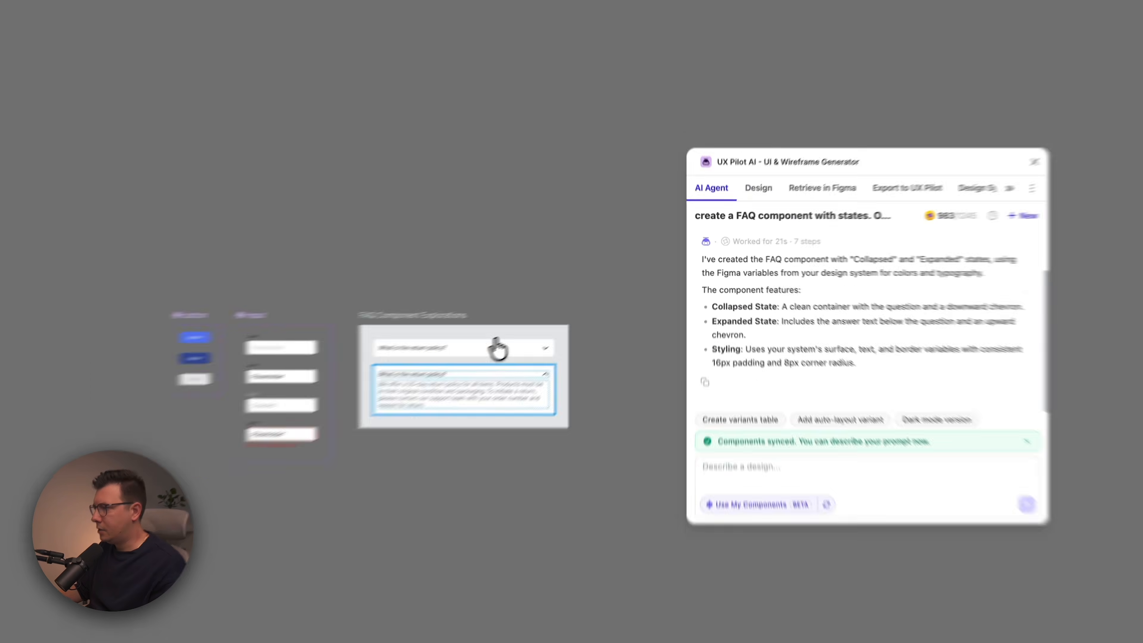
scroll(512, 405, "up", 5)
left_click(495, 348)
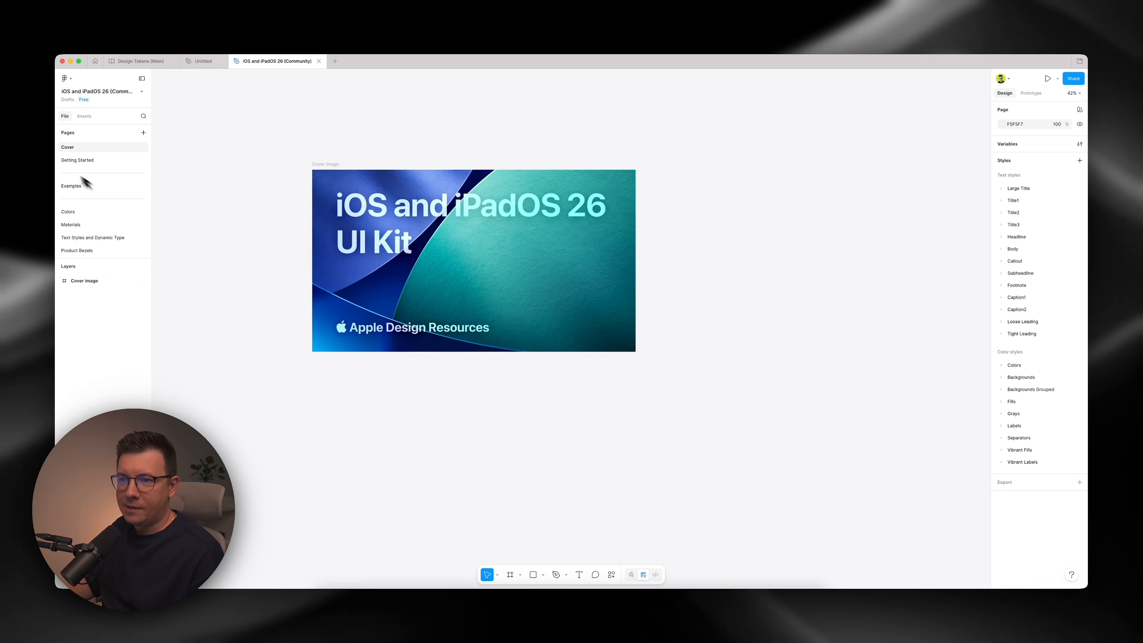
Browse the iOS and iPadOS 26 UI kit file and examine the generated banking home screen.
left_click(94, 229)
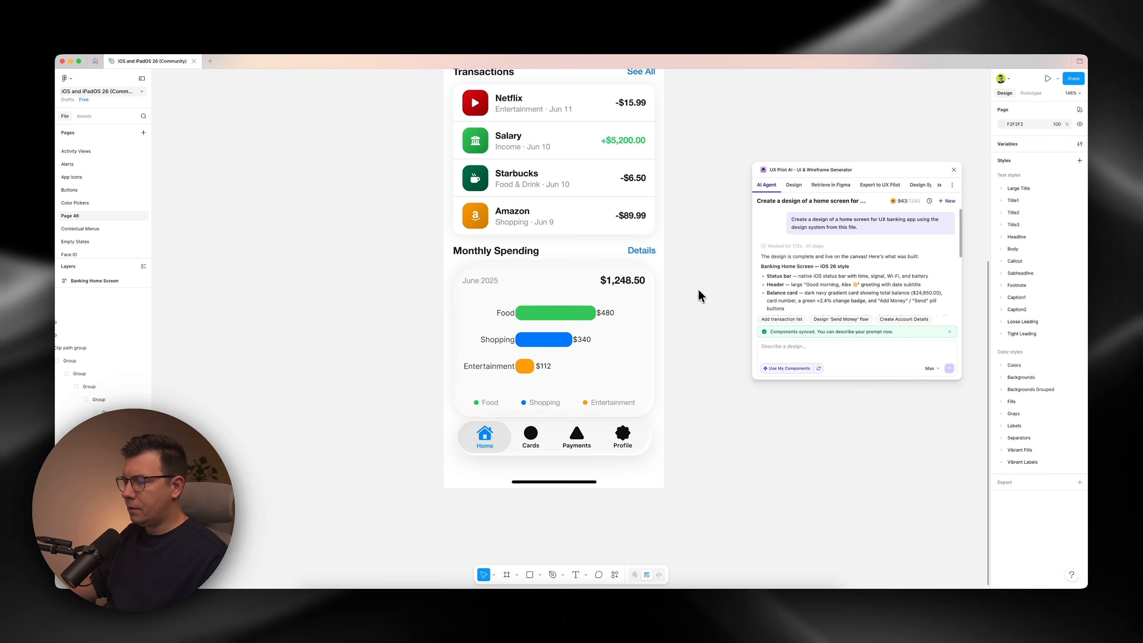
scroll(589, 248, "up", 5)
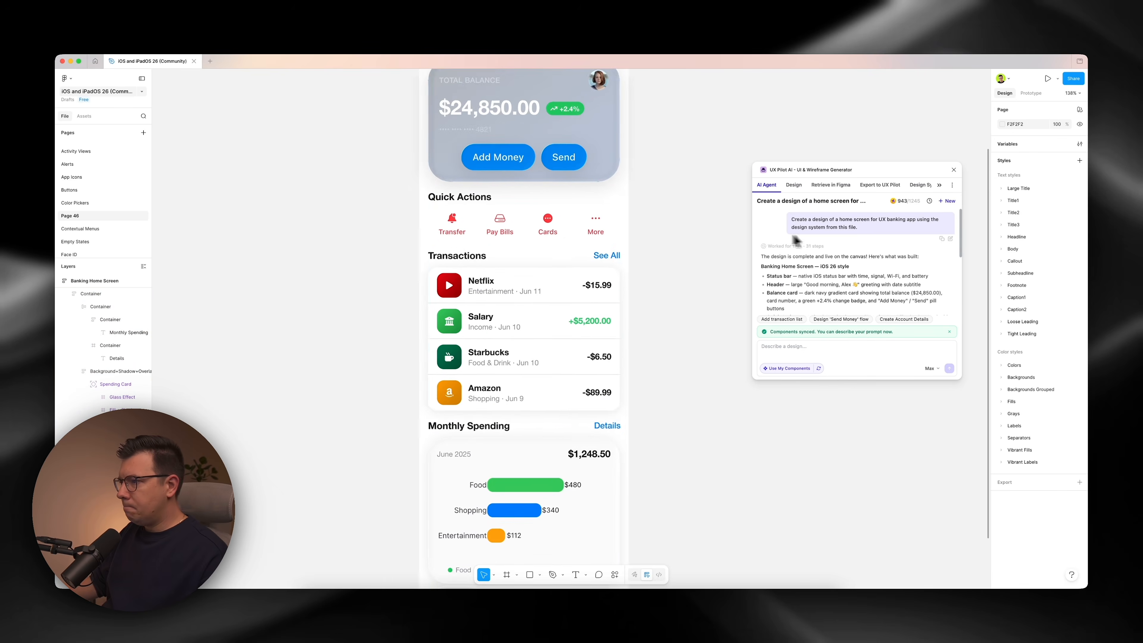
scroll(590, 248, "down", 3)
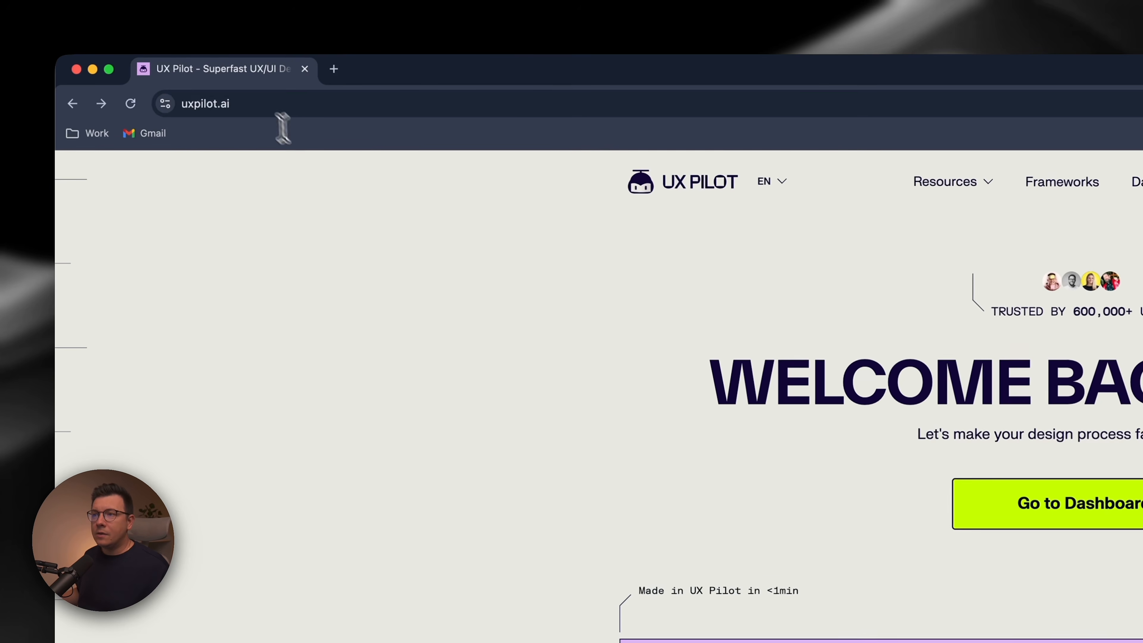
Look over the uxpilot.ai home page in the browser, including its demo of generated designs.
left_click(254, 103)
left_click(406, 245)
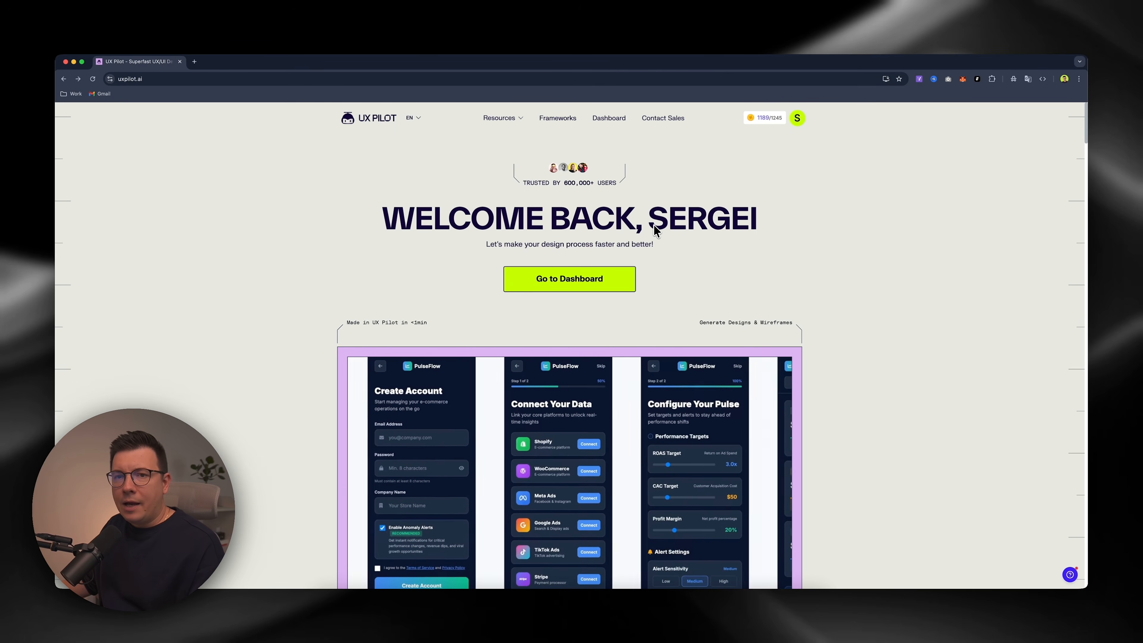
scroll(657, 229, "down", 5)
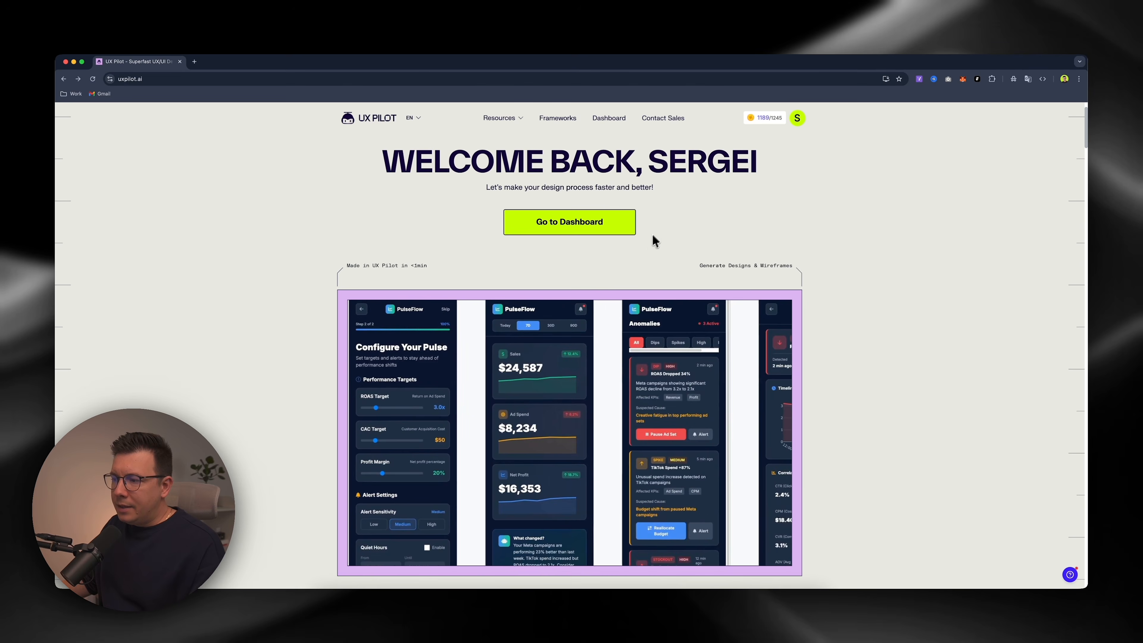
scroll(648, 223, "down", 1)
scroll(599, 217, "up", 1)
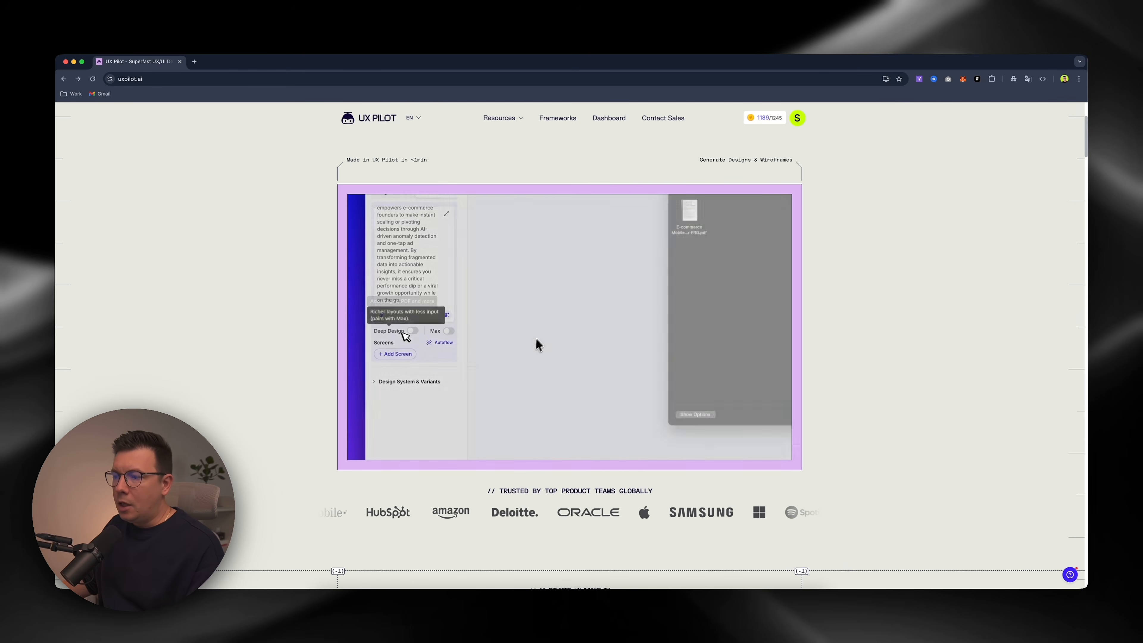
scroll(468, 244, "up", 3)
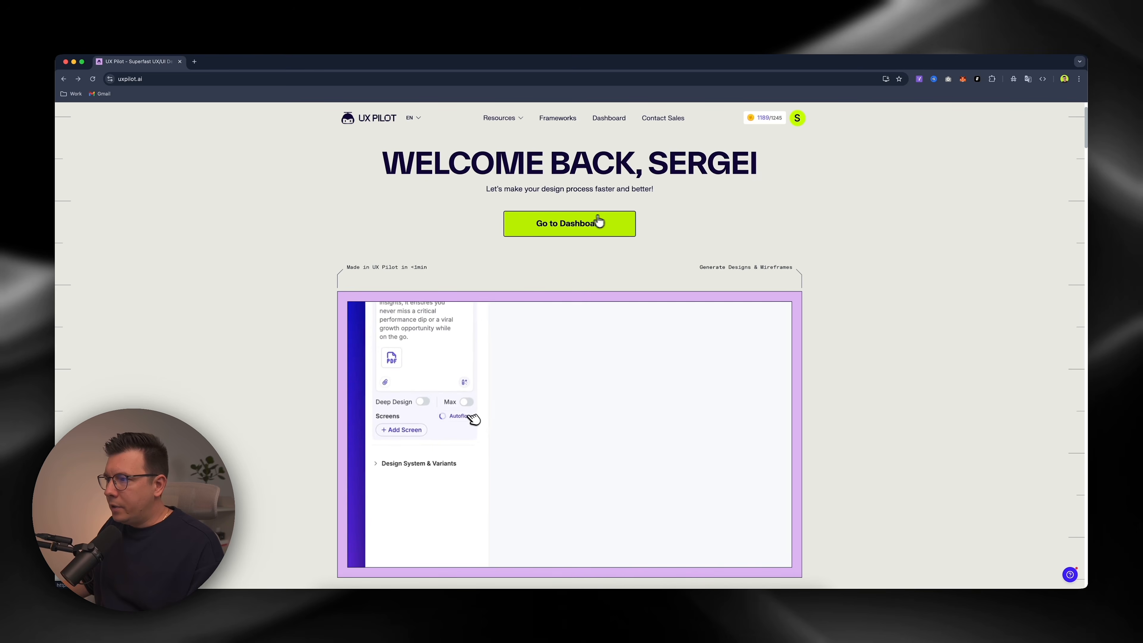
Go to the UX Pilot dashboard and open the Figma plugin's community page.
left_click(598, 222)
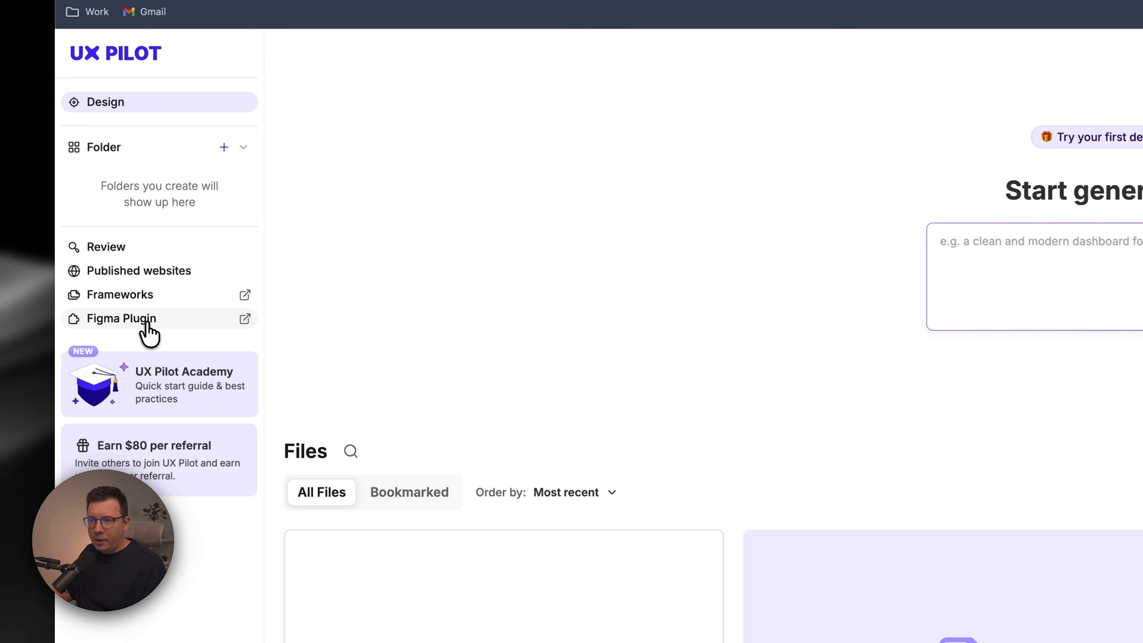
left_click(148, 332)
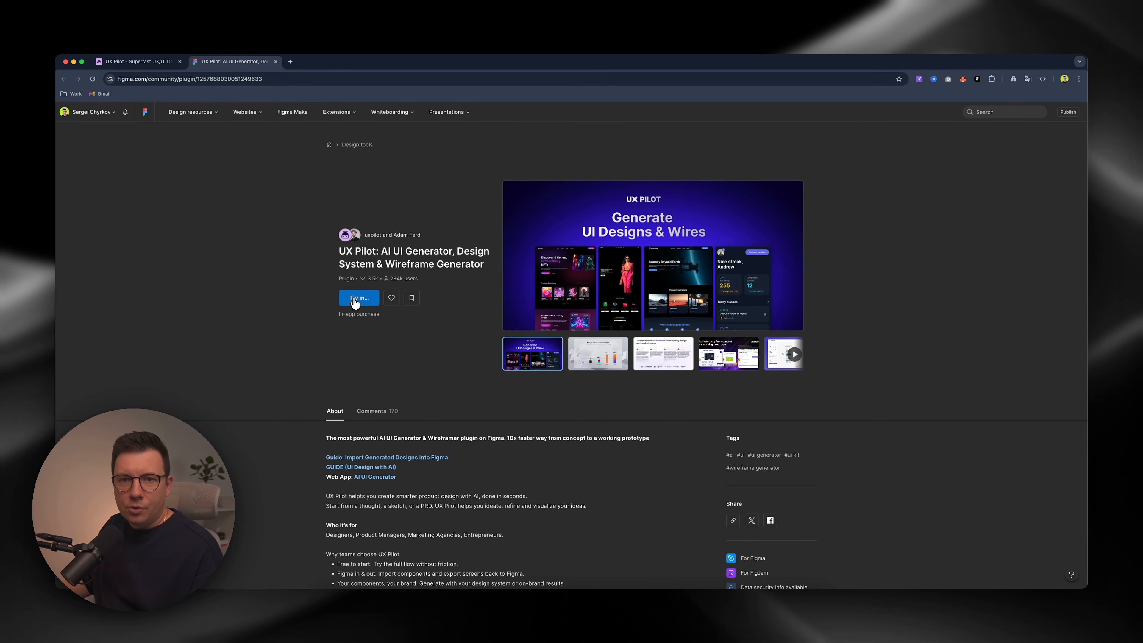
left_click_drag(391, 278, 412, 279)
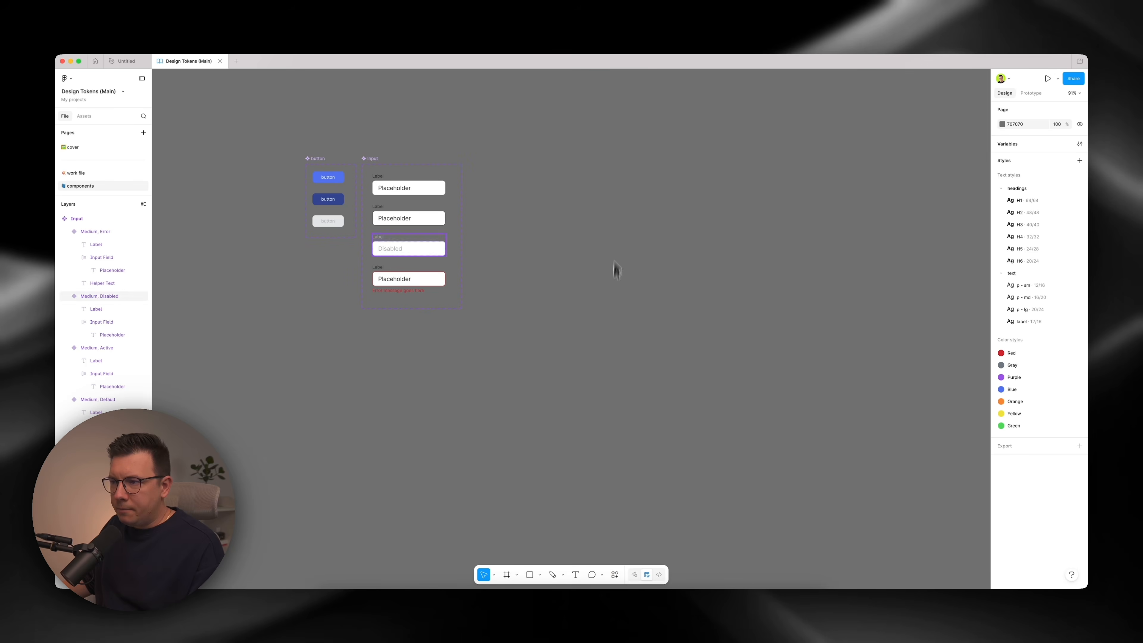
Switch to the Untitled Figma file, search its plugins for "ux" and launch the UX Pilot AI UI Generator plugin.
left_click(125, 61)
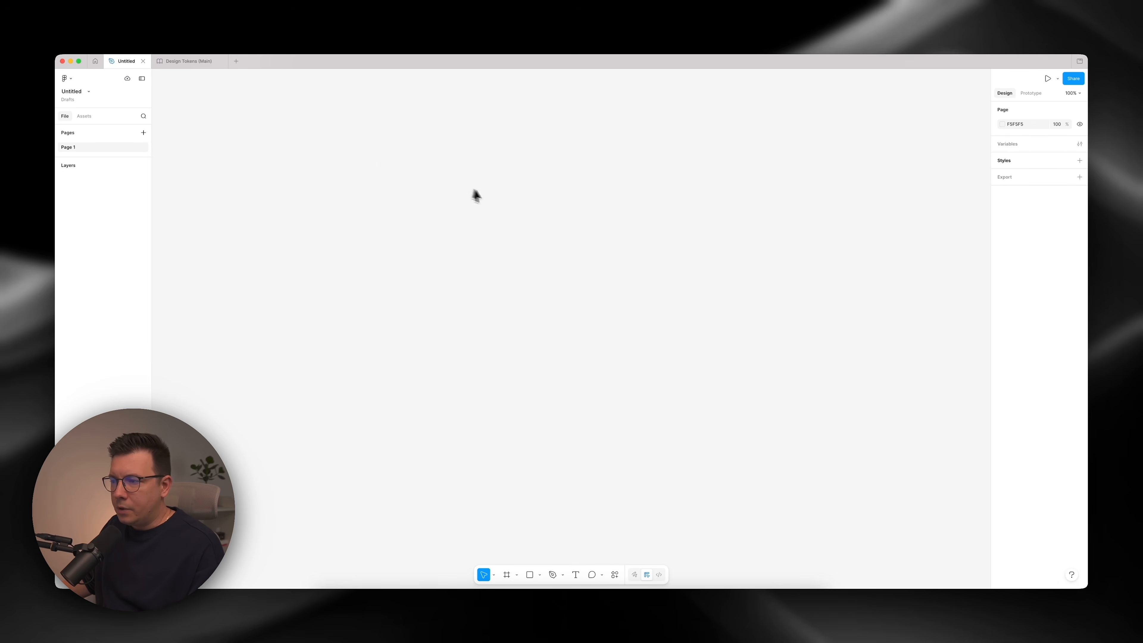
left_click(615, 573)
type("ux")
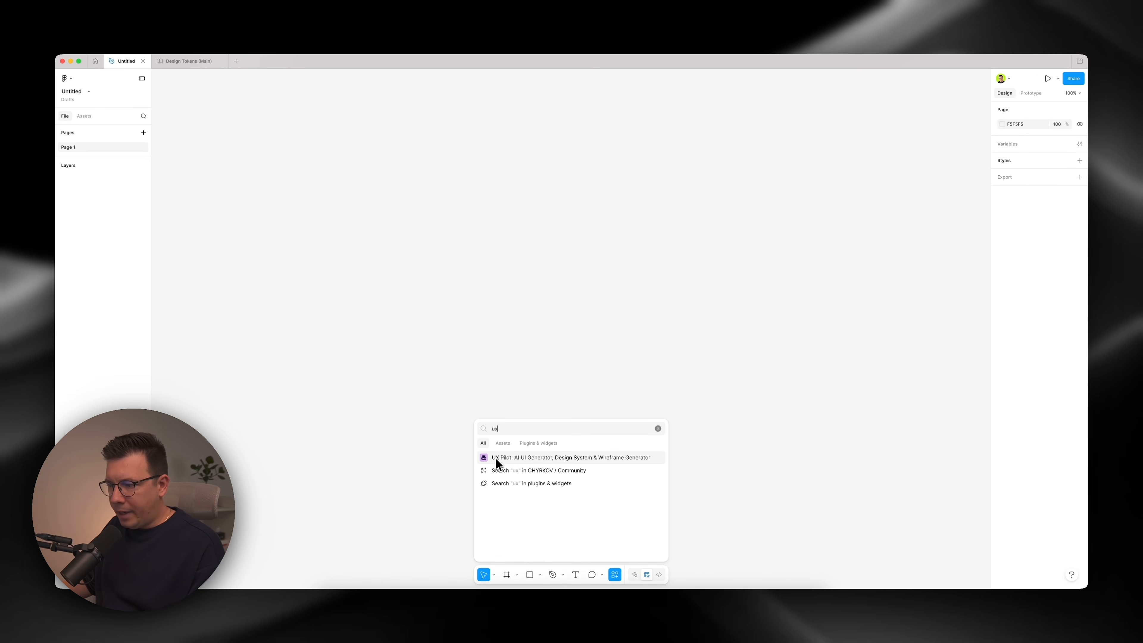
left_click(513, 457)
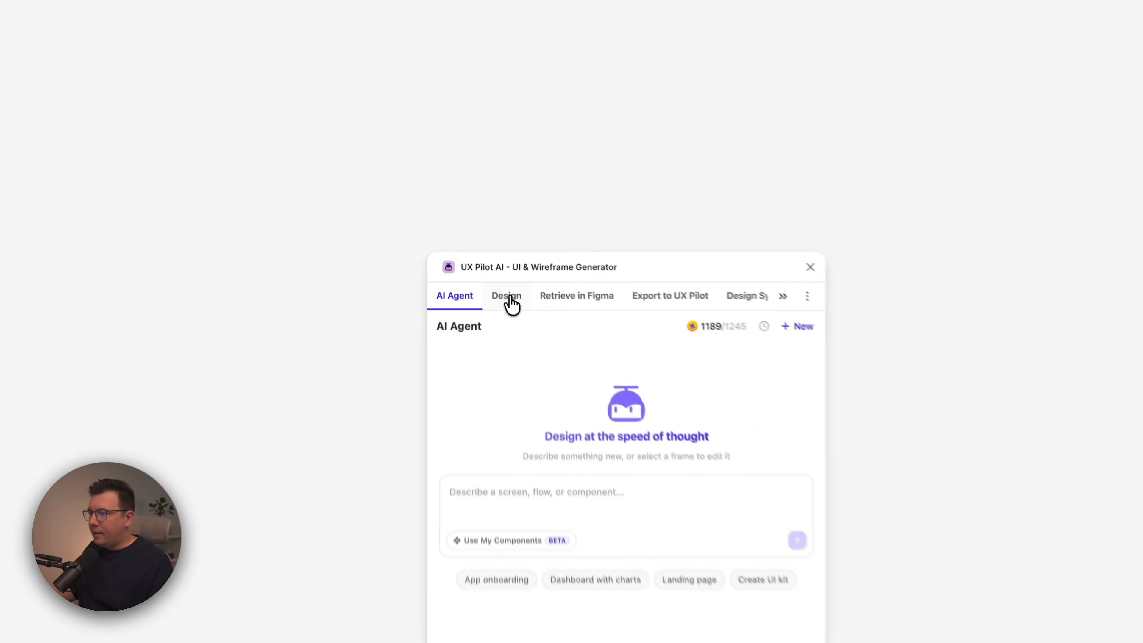
Review the plugin's Design, Retrieve in Figma, Export to UX Pilot and Design Systems sections, and return to the AI Agent.
left_click(493, 240)
left_click(527, 241)
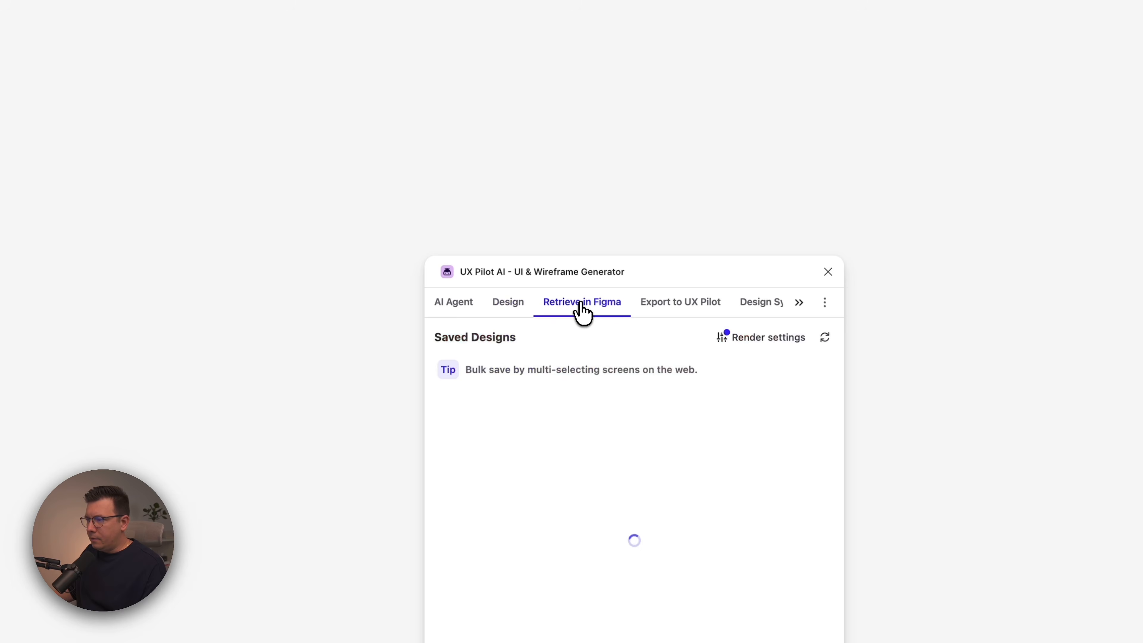
left_click(681, 310)
left_click(513, 311)
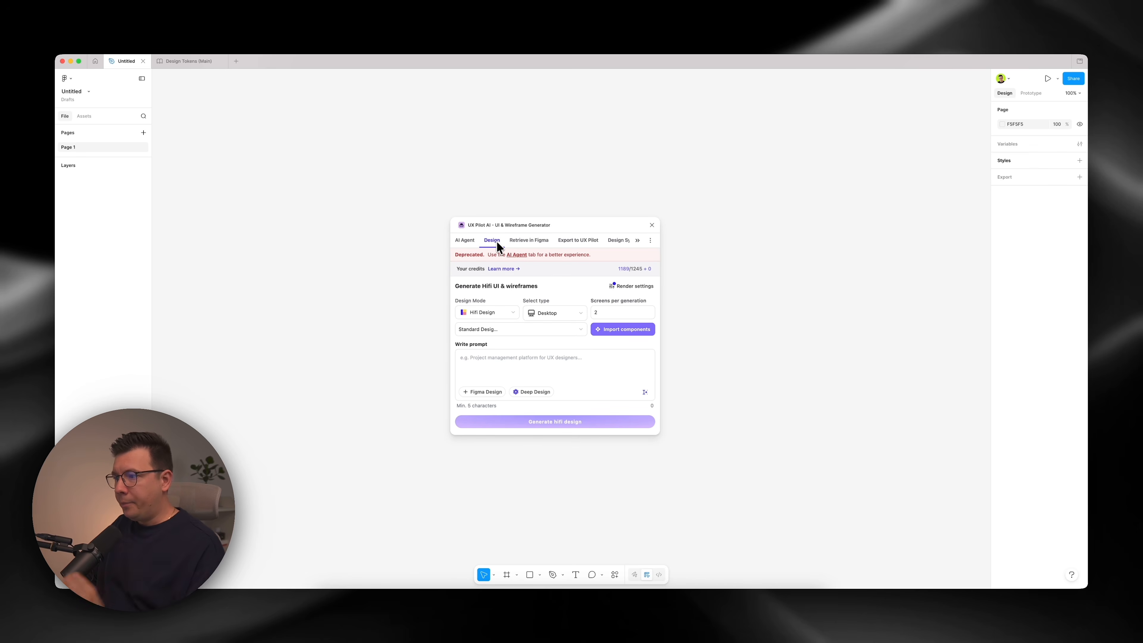
left_click(529, 240)
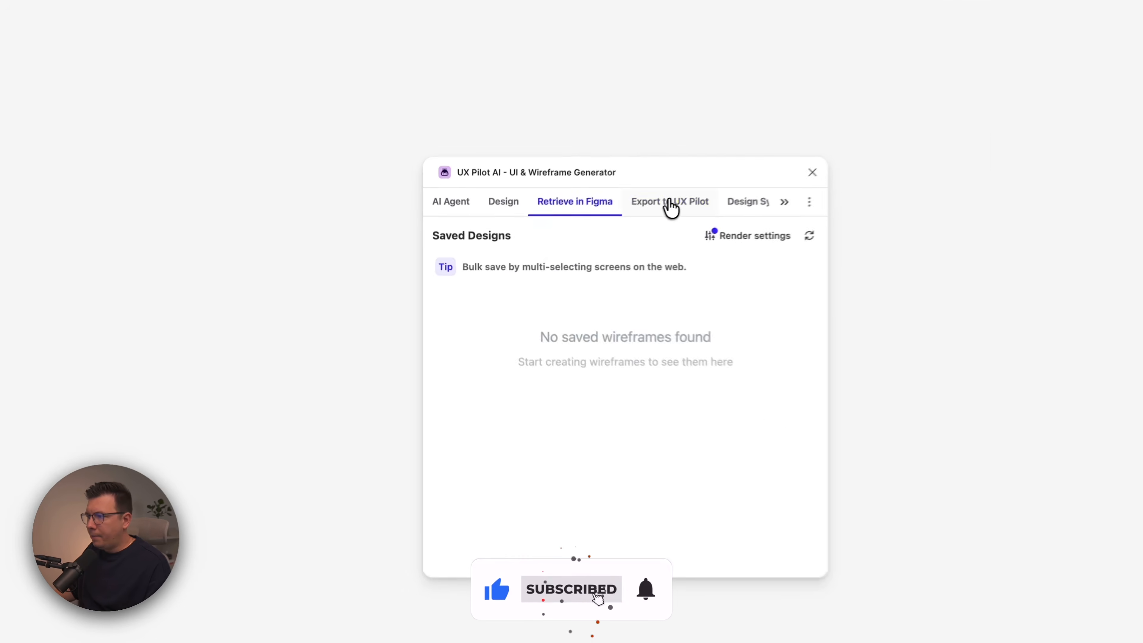
left_click(577, 241)
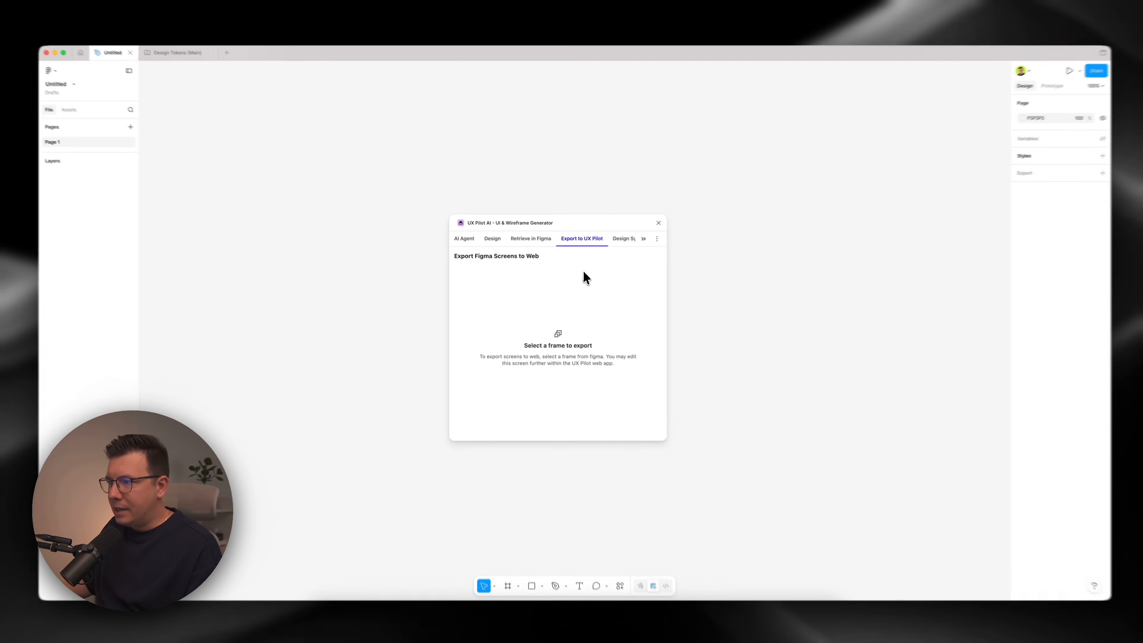
scroll(598, 243, "right", 3)
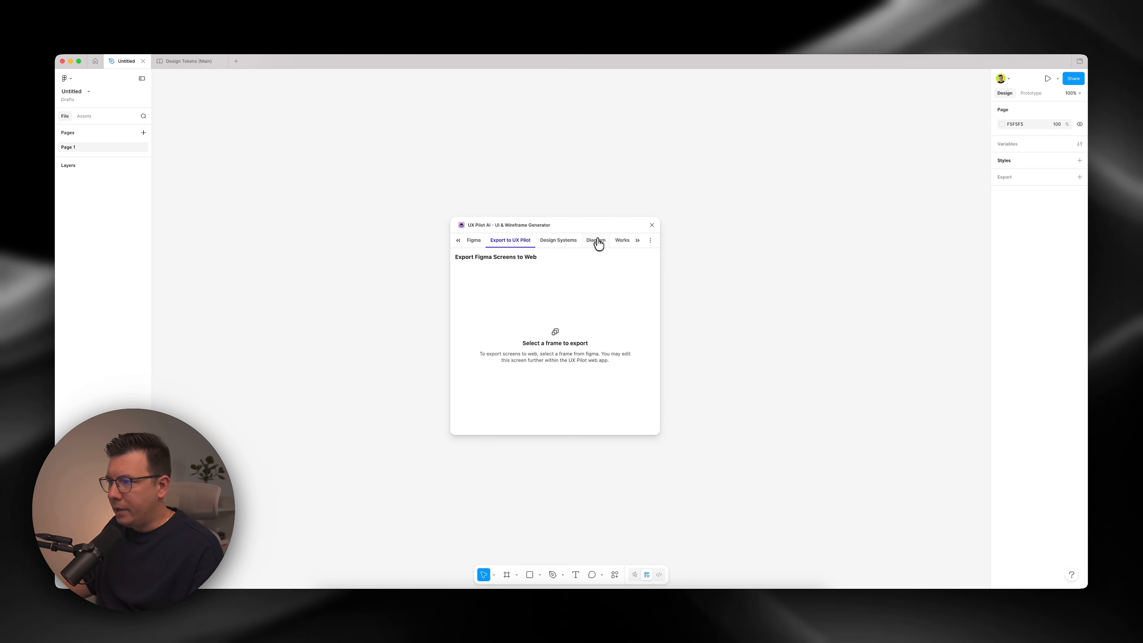
left_click(563, 241)
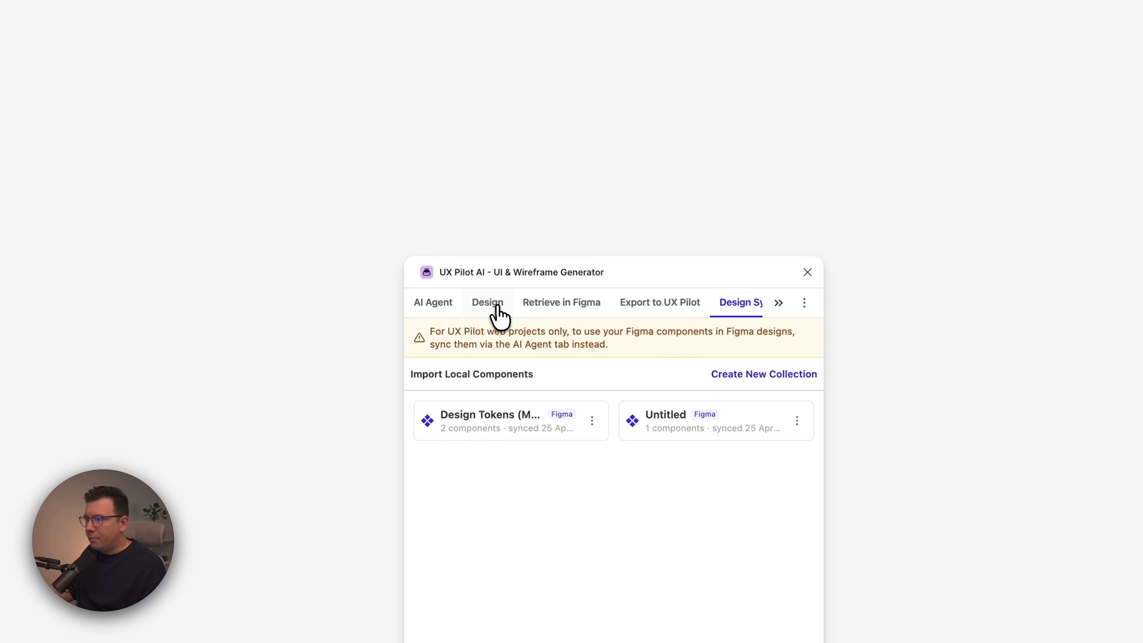
left_click(437, 308)
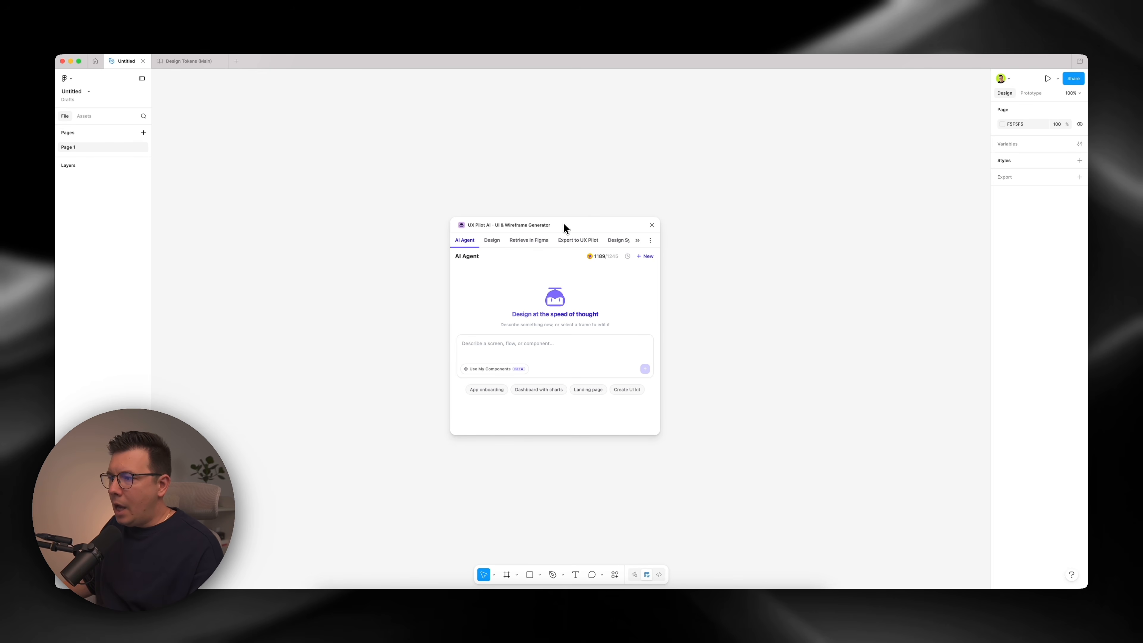
Reposition the plugin window on the canvas and generate a design from the prompt "Create a UI kit based on airbnb.com".
left_click_drag(565, 227, 607, 191)
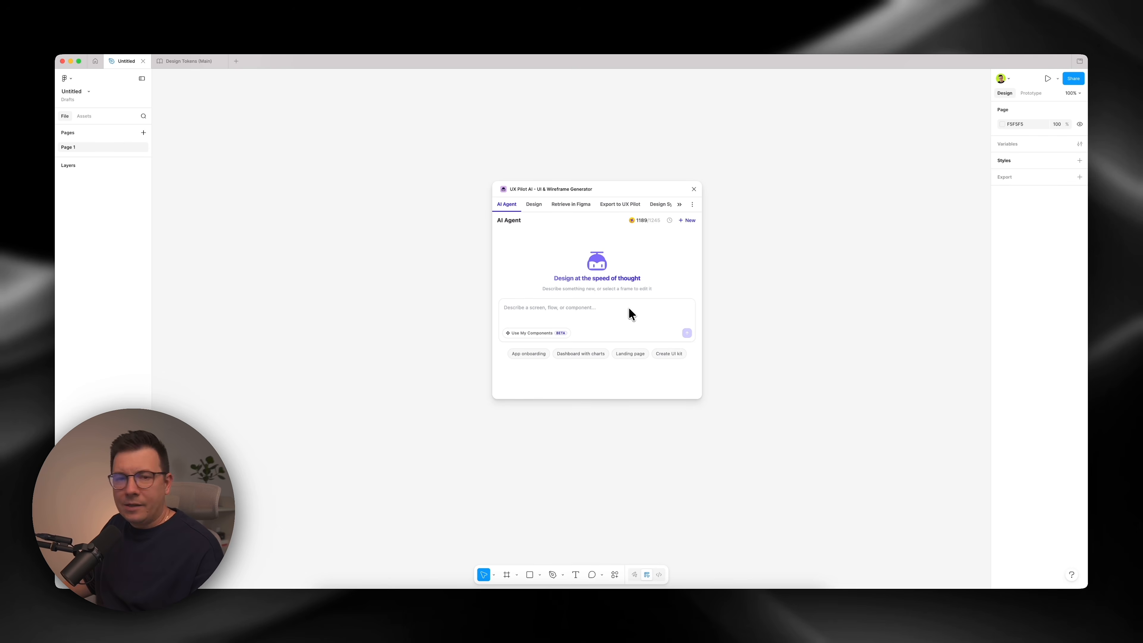
left_click_drag(610, 189, 603, 189)
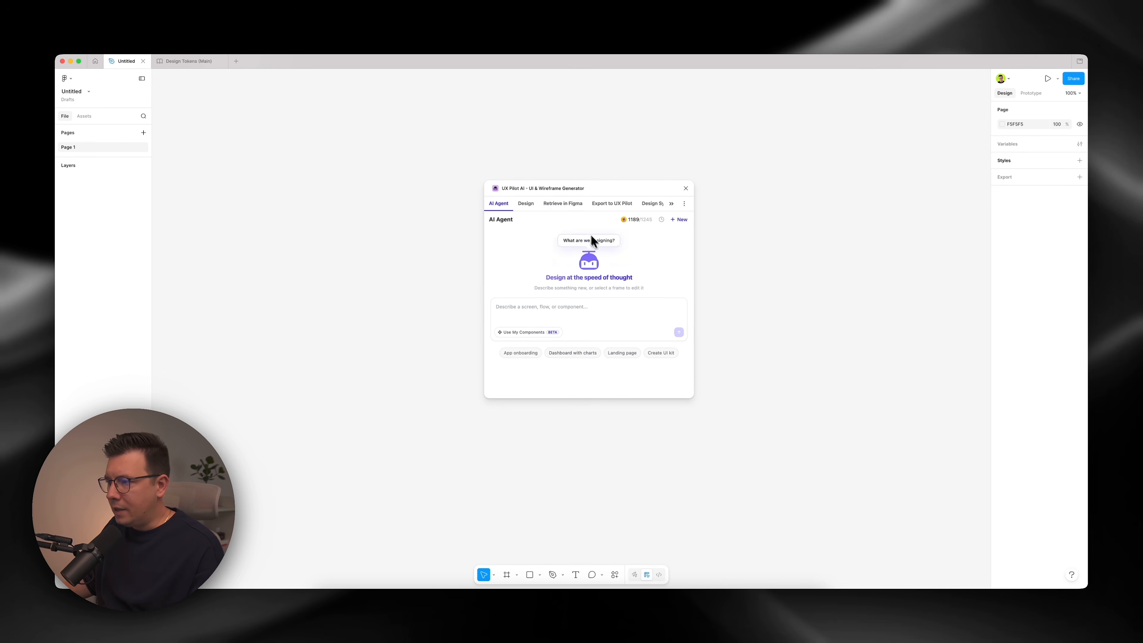
left_click(546, 310)
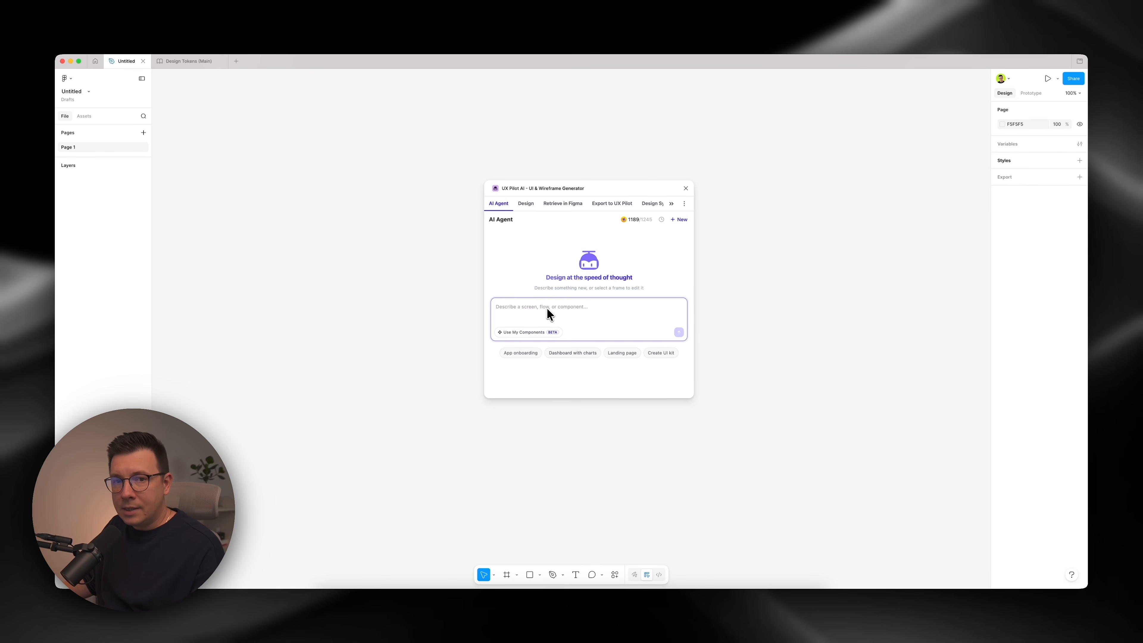
type("Create a UI kit based on airbnb.com")
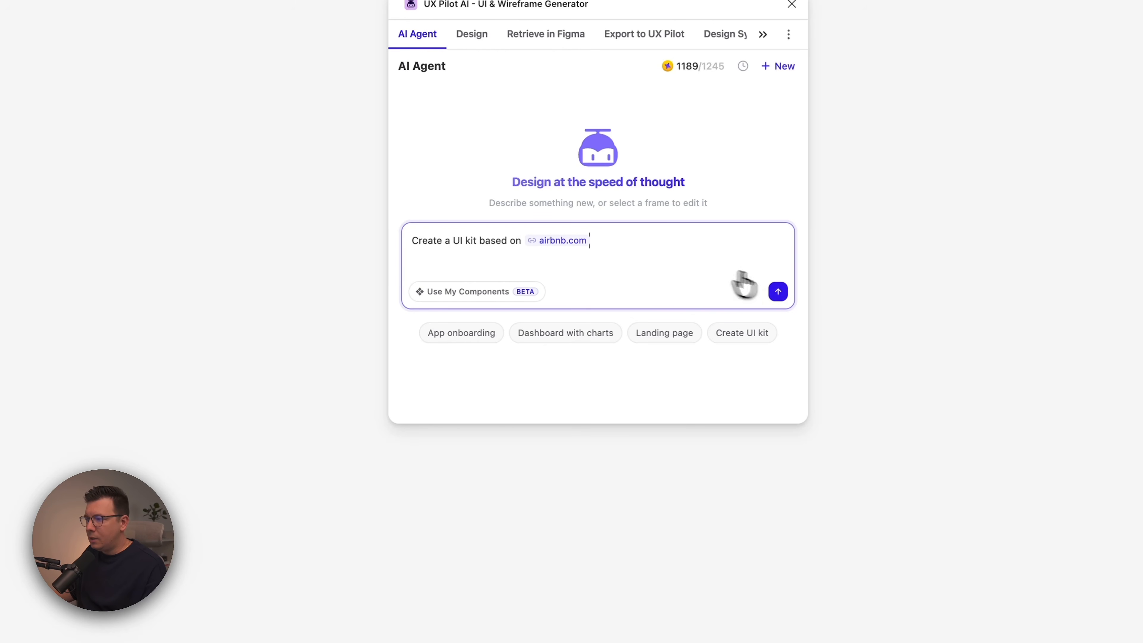
left_click(778, 292)
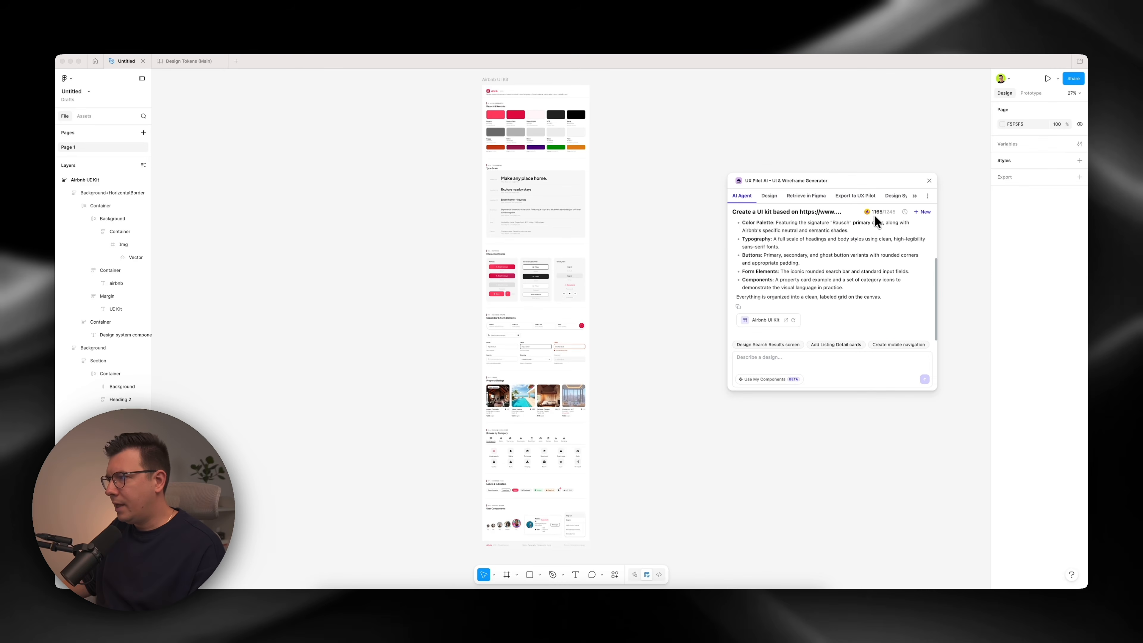
Examine the layers of the focused, default and search input fields in the UI kit's Search Bar & Form Elements section.
scroll(536, 175, "up", 1)
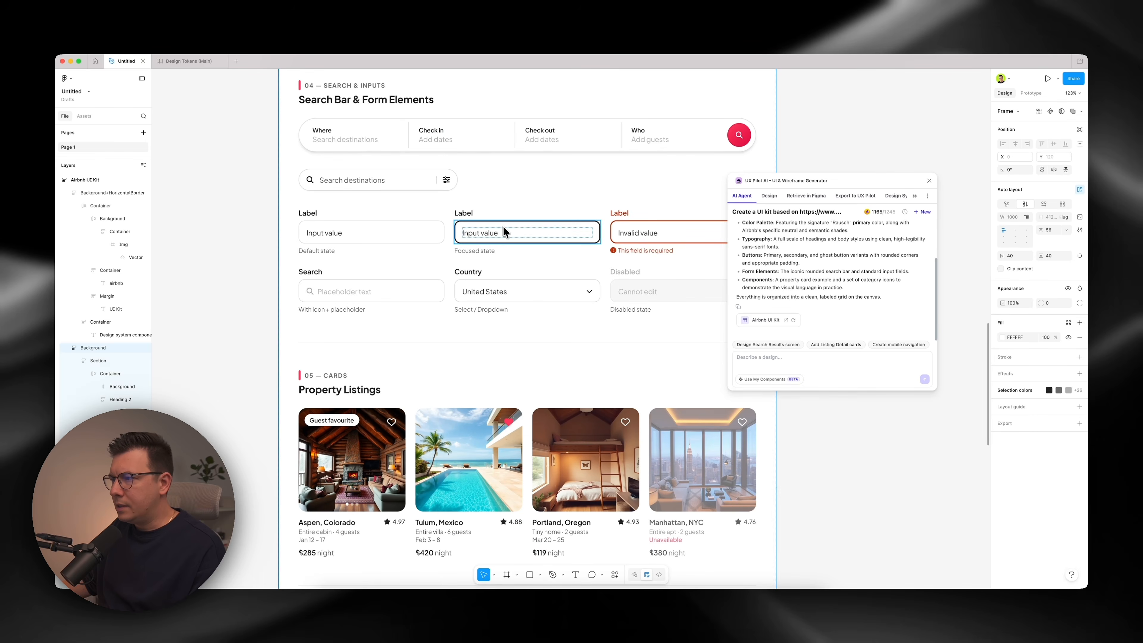
left_click(504, 231)
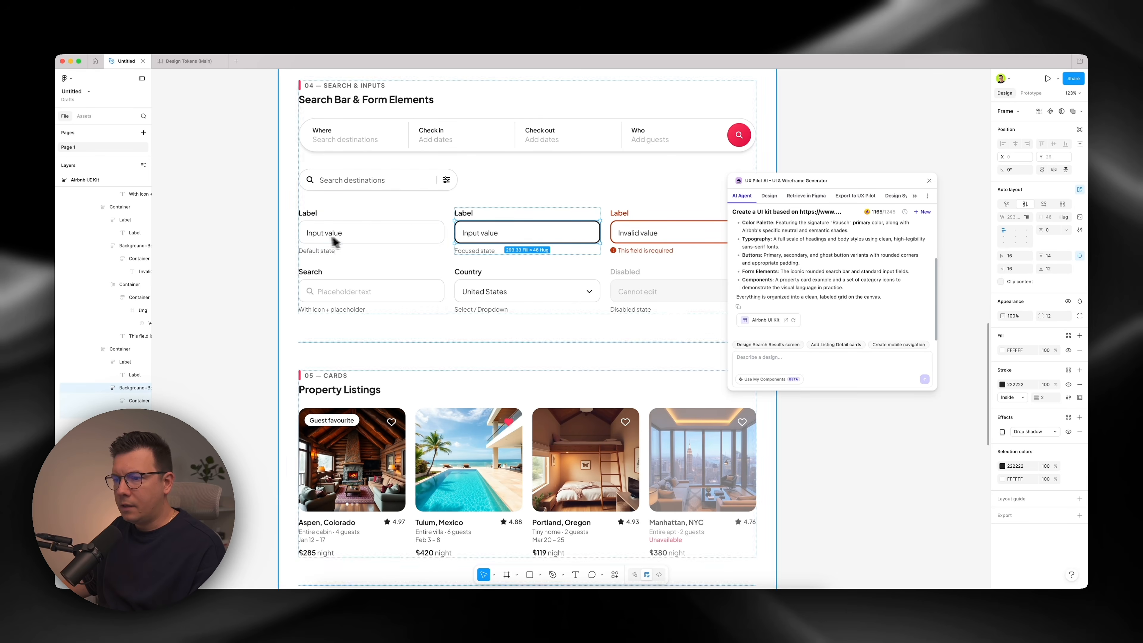
left_click(367, 236)
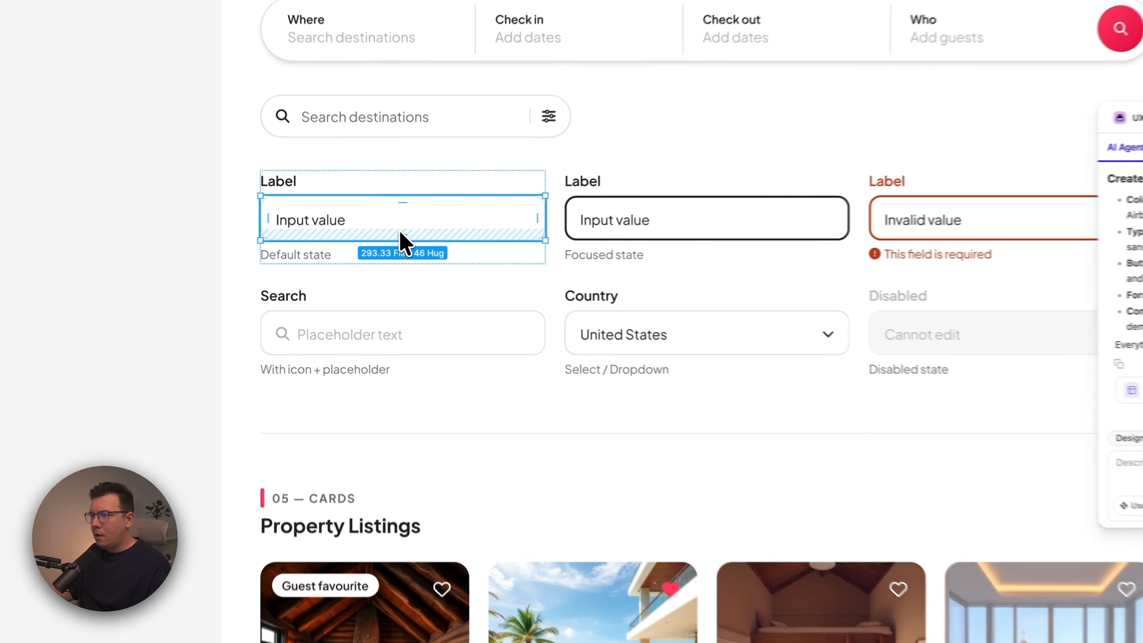
left_click(369, 290)
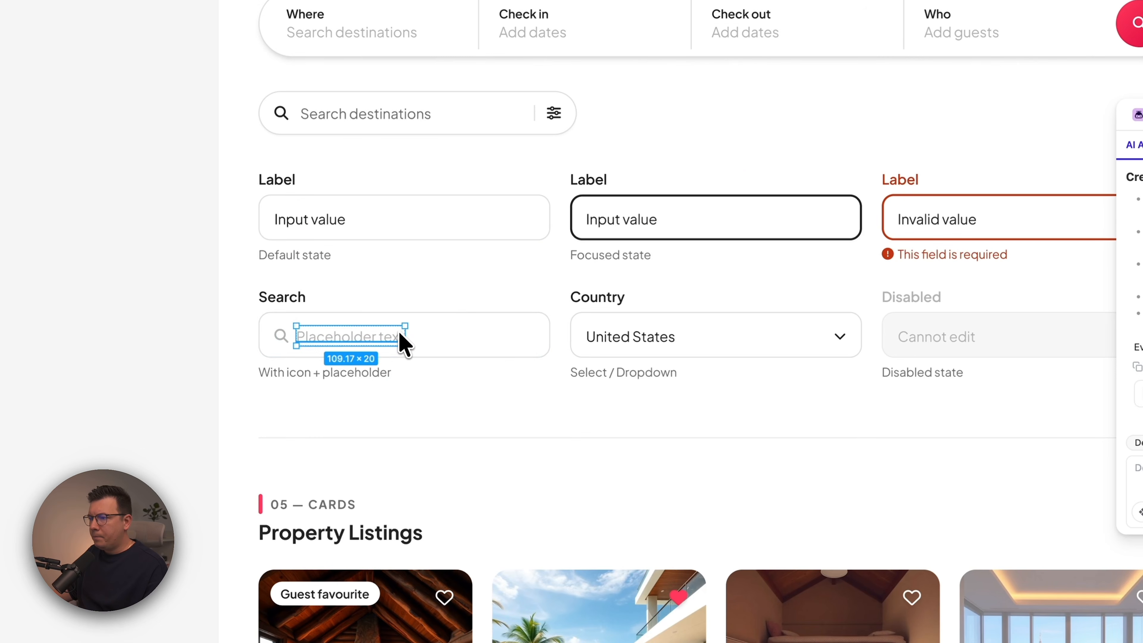
left_click(523, 344)
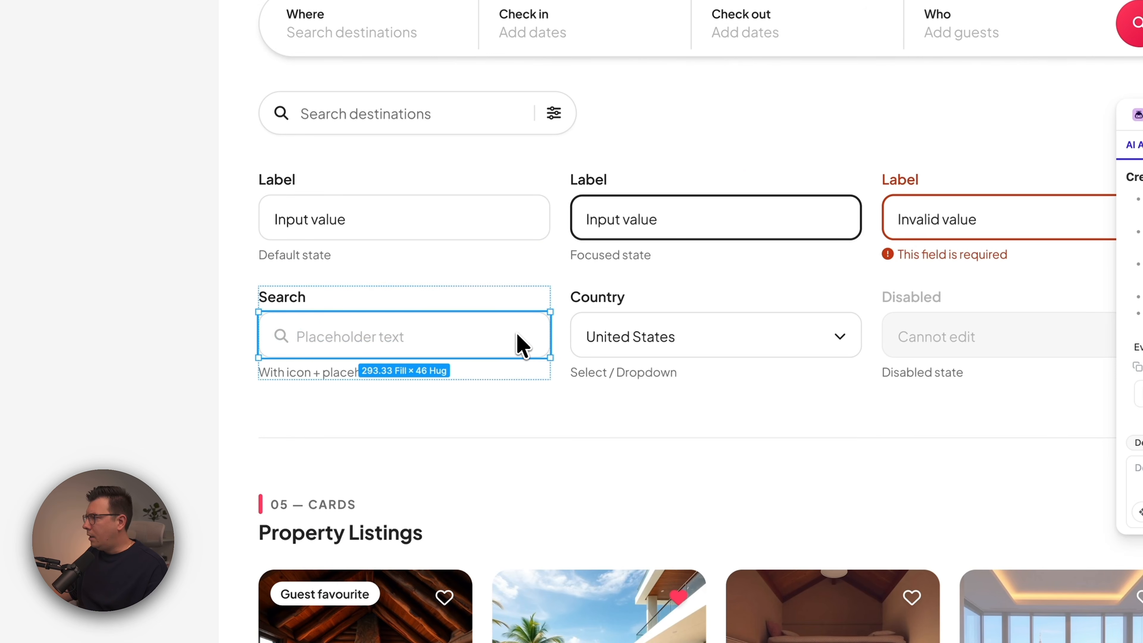
Review the UI kit's property listings, category icons, badges and user components, and return to its color palette and type scale.
scroll(520, 344, "down", 10)
scroll(585, 360, "left", 4)
left_click(508, 355, "super")
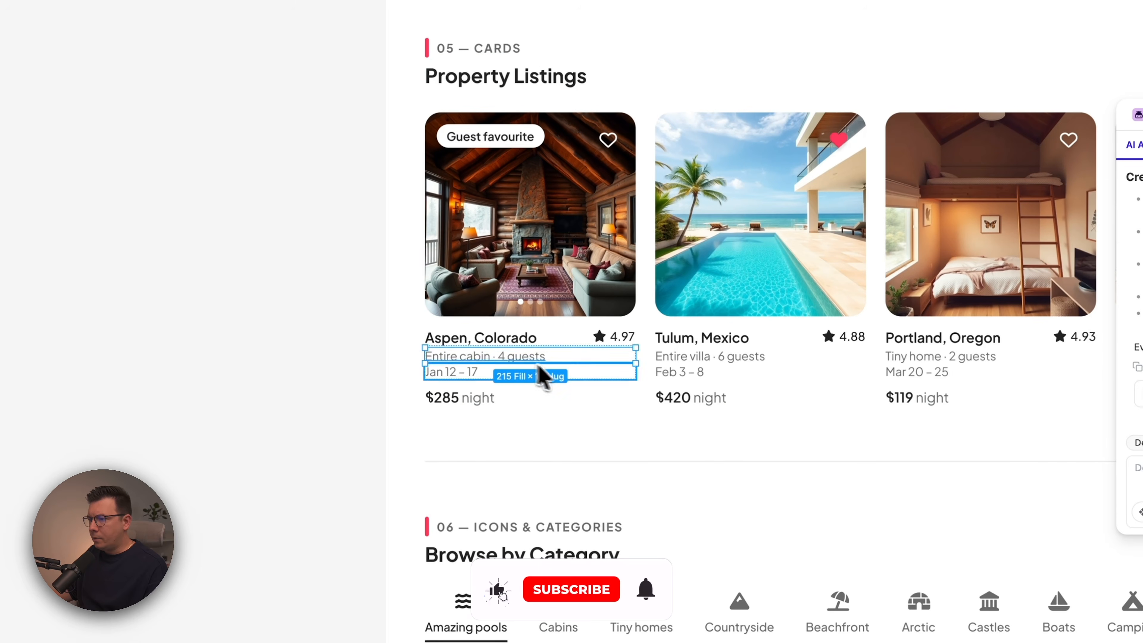
scroll(531, 362, "down", 4)
scroll(531, 363, "right", 3)
left_click(558, 361, "super")
scroll(578, 359, "down", 8)
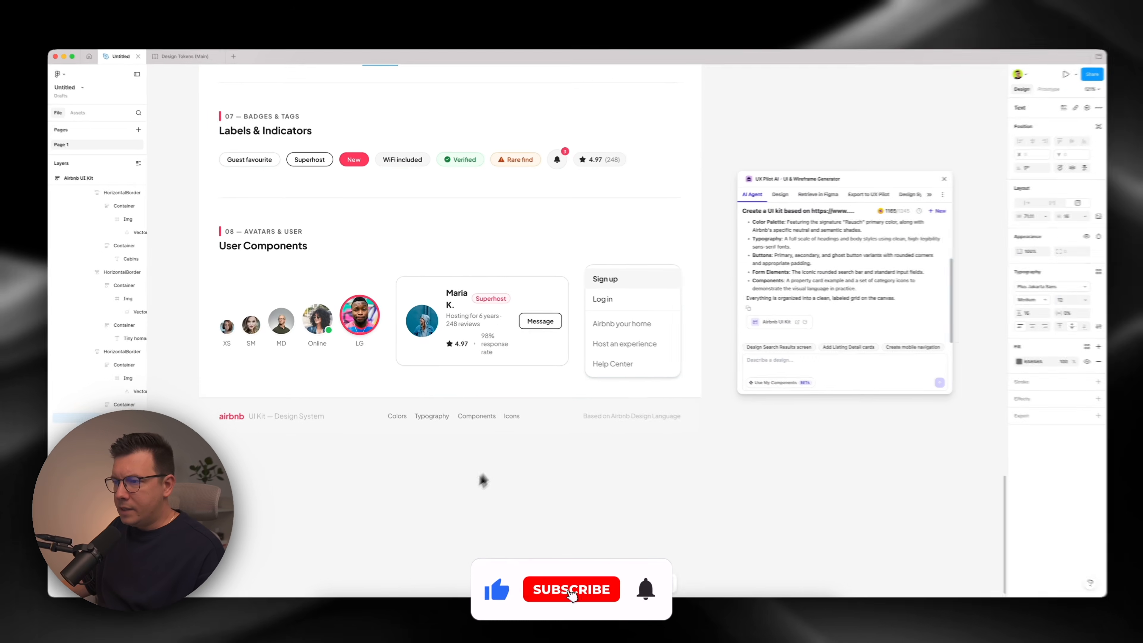
left_click(478, 493)
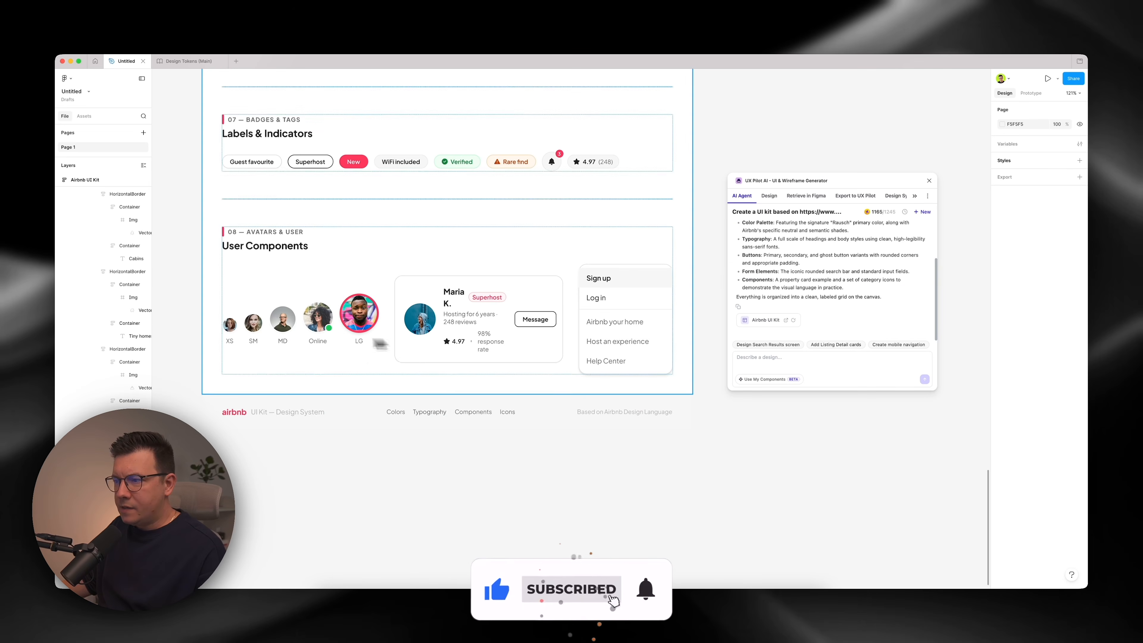
scroll(403, 342, "down", 5)
scroll(385, 164, "up", 15)
scroll(385, 165, "up", 4)
scroll(537, 256, "right", 5)
scroll(537, 256, "down", 2)
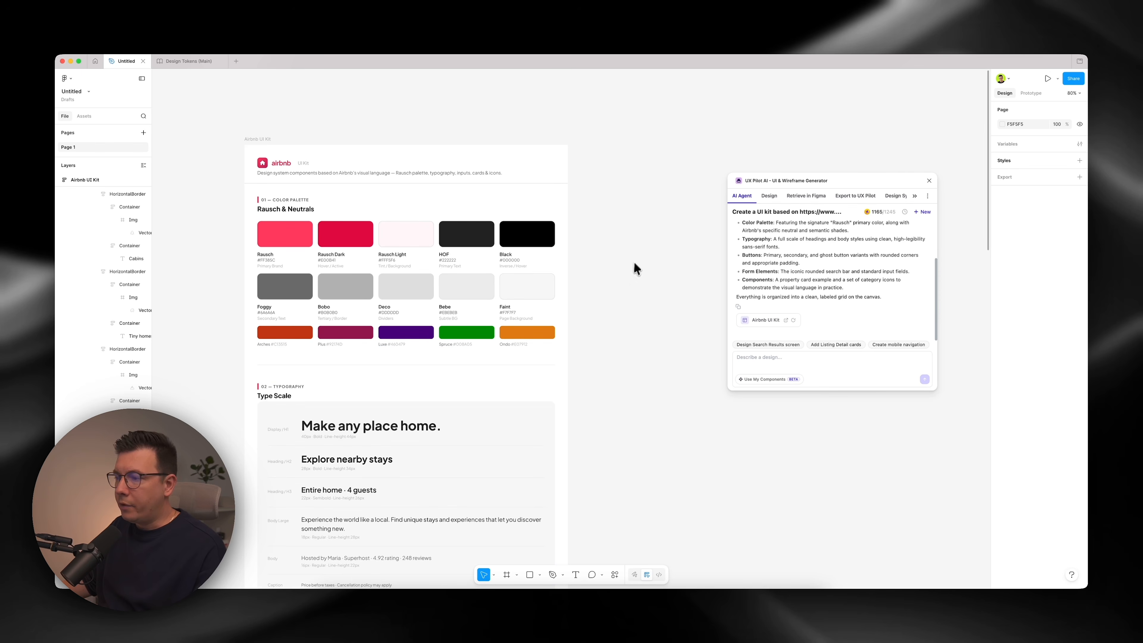
scroll(405, 288, "down", 4)
scroll(523, 204, "up", 4)
scroll(540, 211, "left", 1)
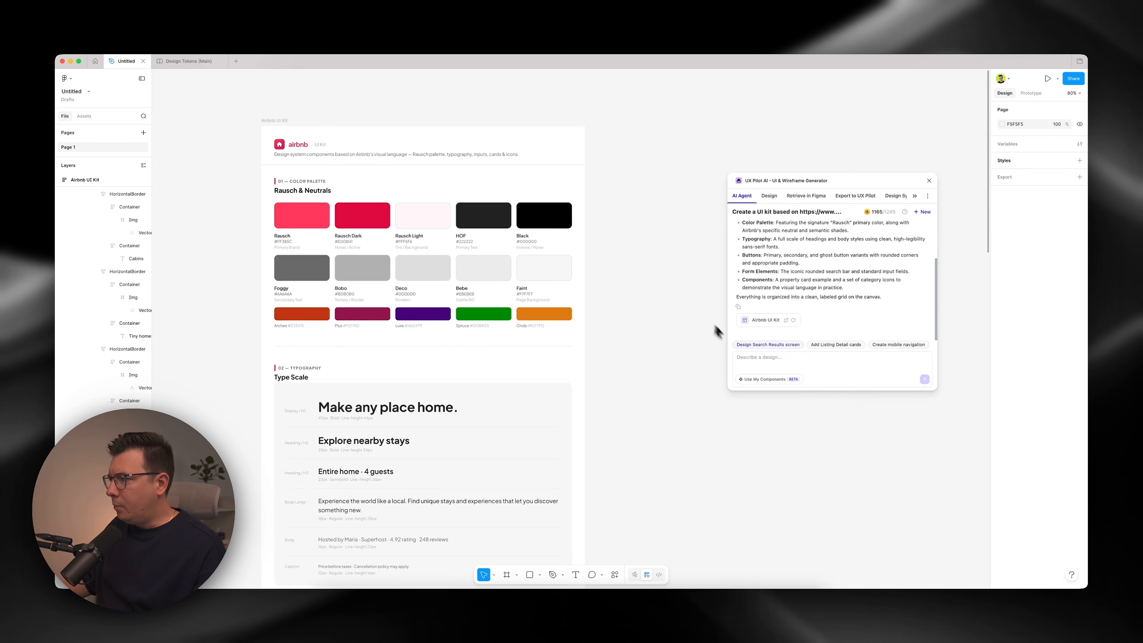
Send the AI Agent the prompt "create Figma variables from the UI kit in this file and apply them to all components".
left_click(765, 360)
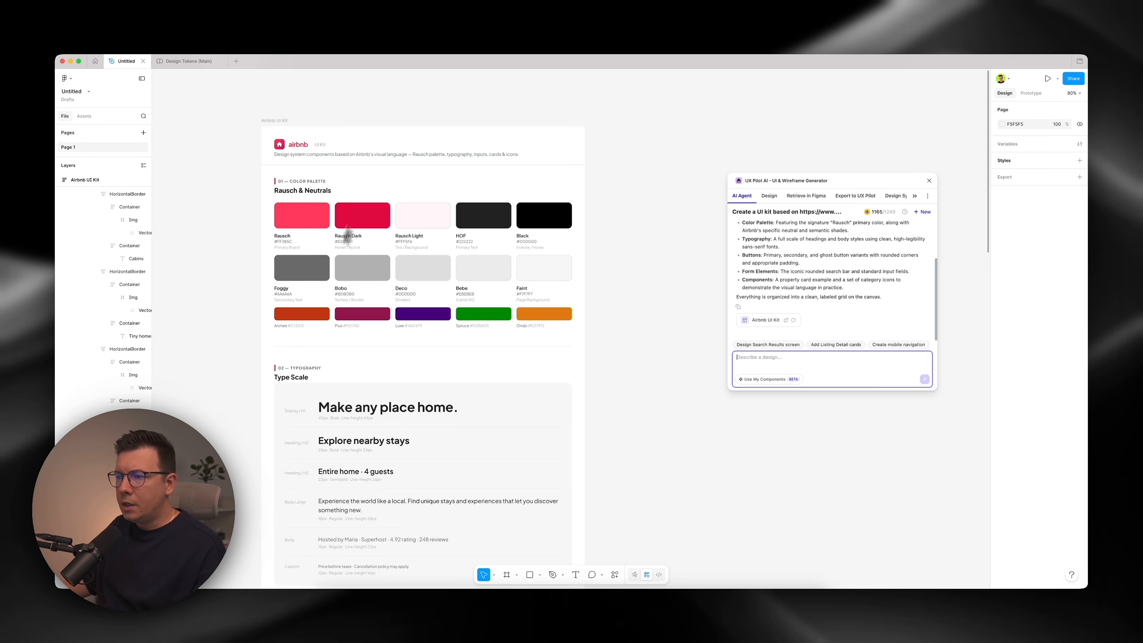
type("create Figma variables from the UI kit in this file and apply them to all components")
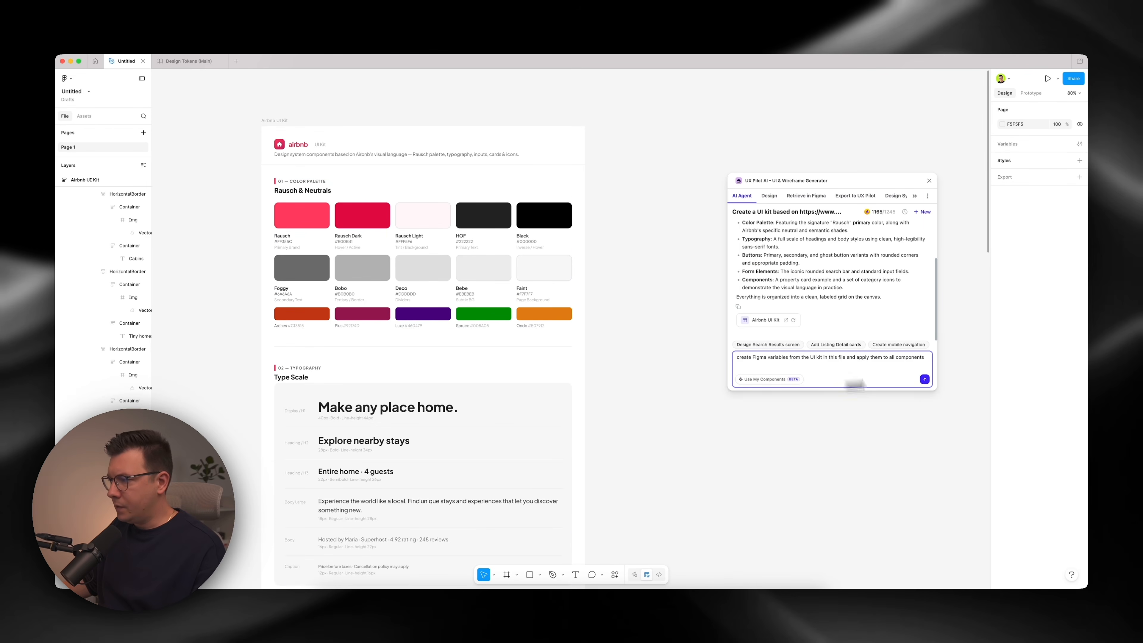
left_click(924, 380)
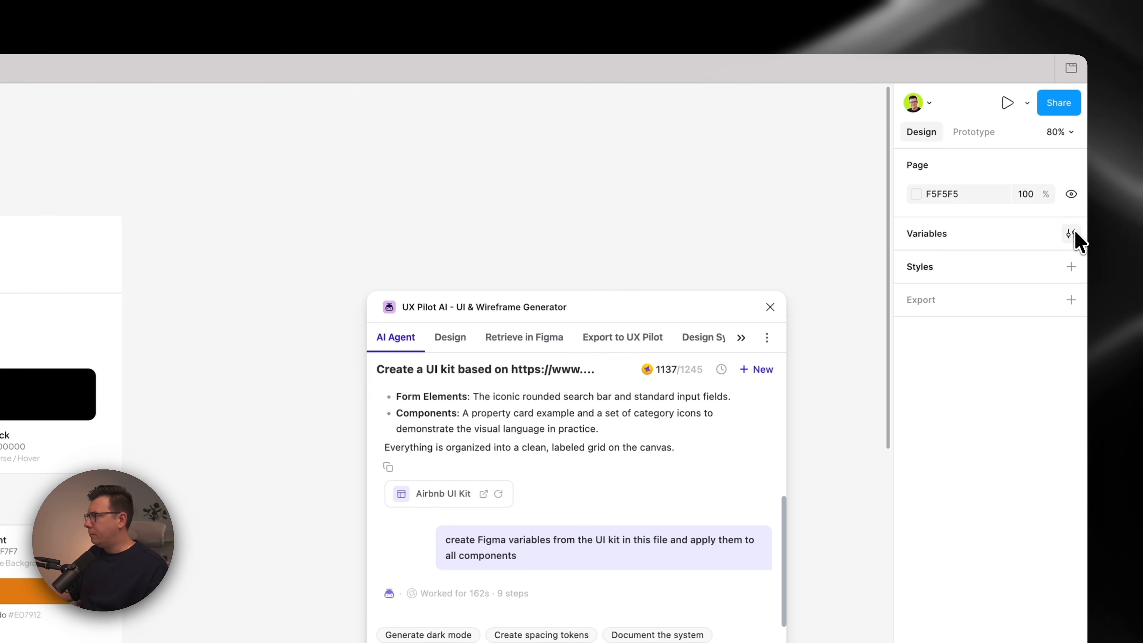
Open the file's variables and examine the Brand, Text, Border, Background, Status, Radius and Spacing groups of the Airbnb Design System collection.
left_click(1077, 164)
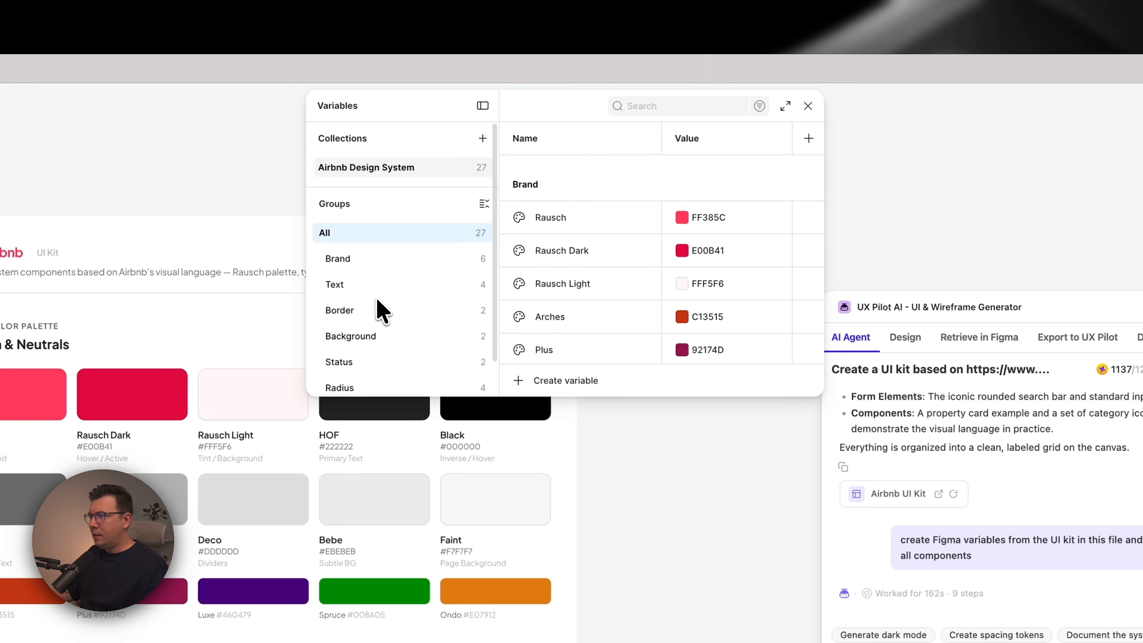
scroll(279, 308, "down", 2)
left_click(370, 229)
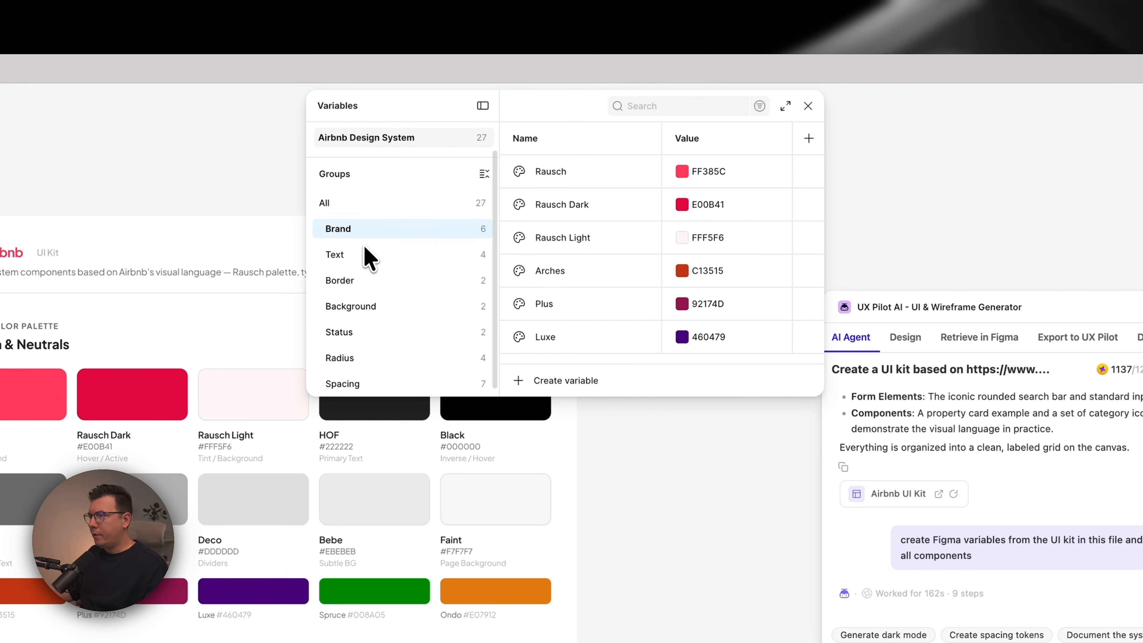
left_click(365, 254)
left_click(361, 281)
left_click(363, 308)
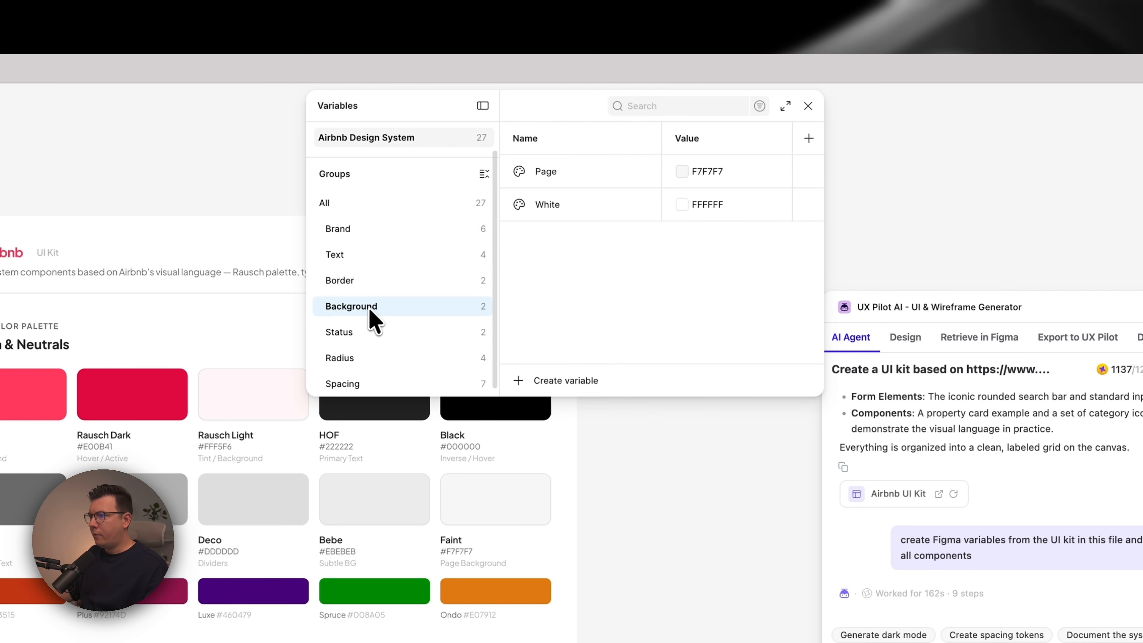
left_click(360, 338)
left_click(364, 358)
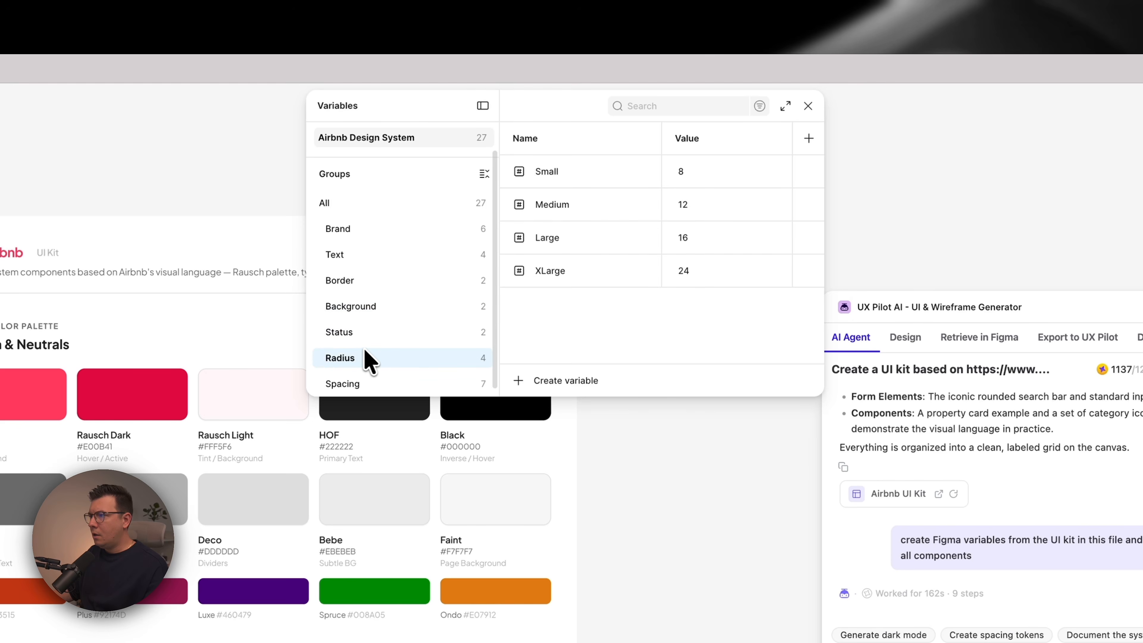
left_click(359, 385)
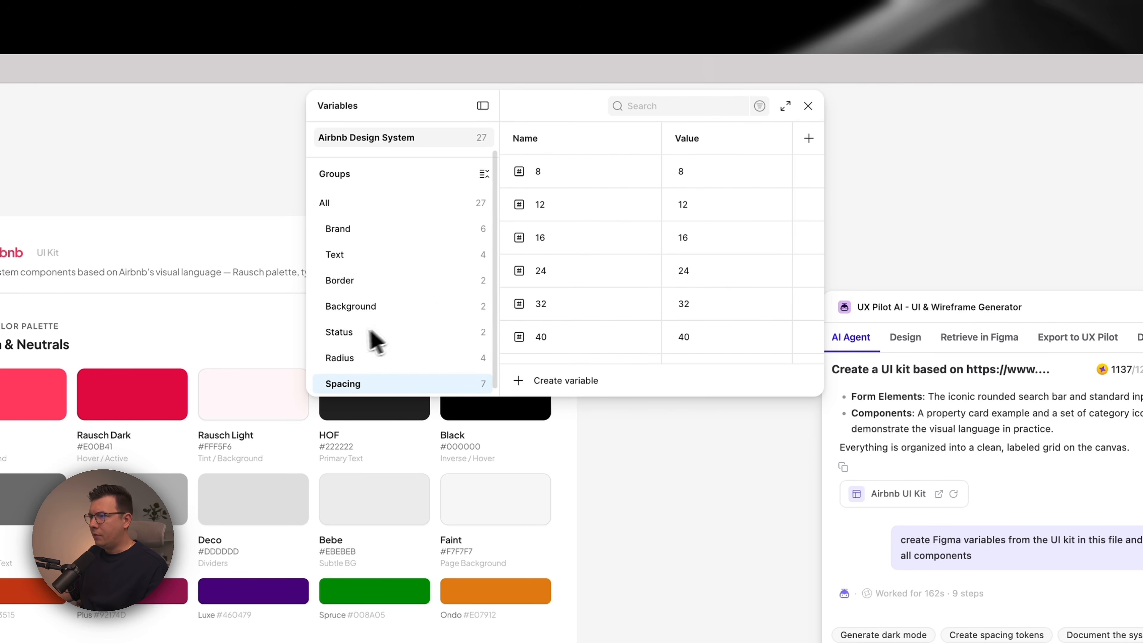
left_click(357, 284)
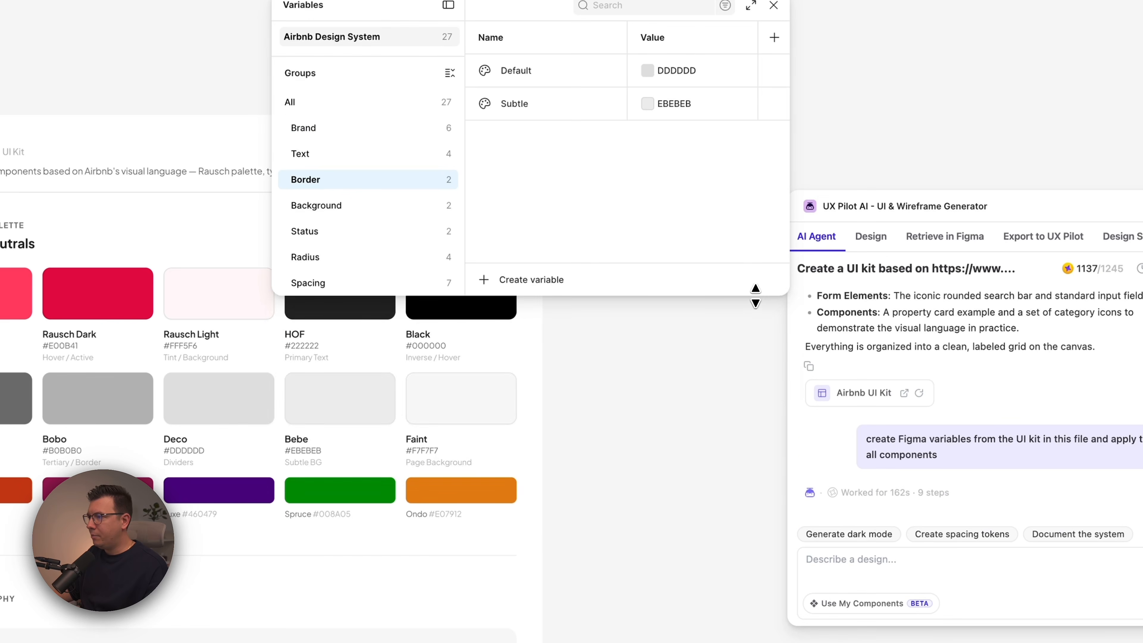
Enlarge the Variables window to see the full group list, look through the variables and close the window.
left_click_drag(755, 296, 732, 473)
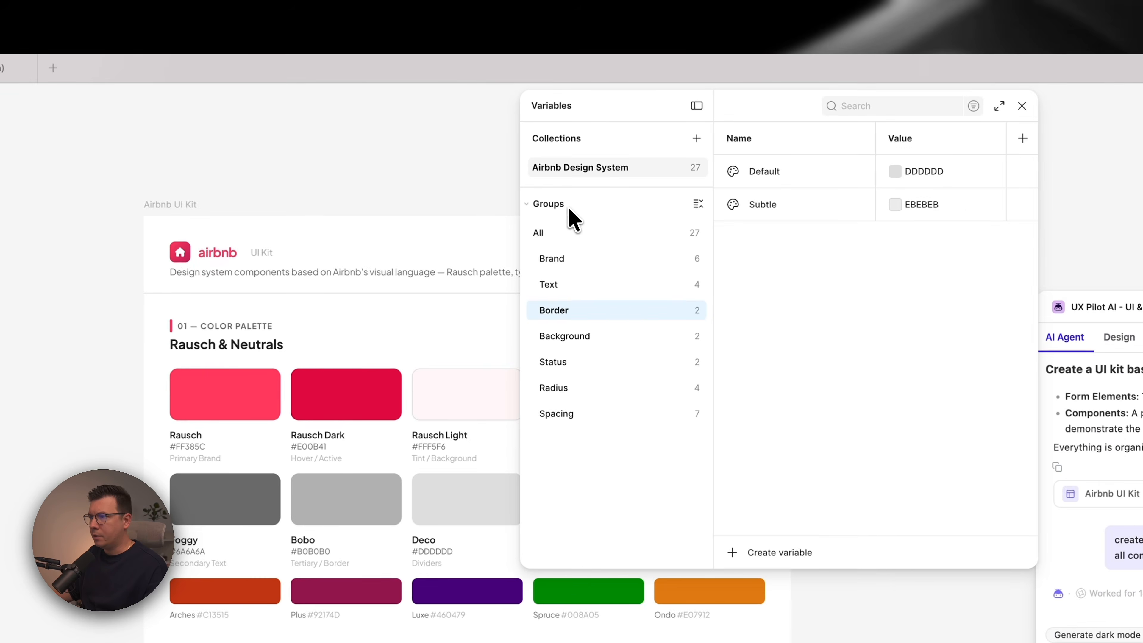
left_click(310, 102)
left_click(489, 135)
left_click(488, 156)
left_click(721, 81)
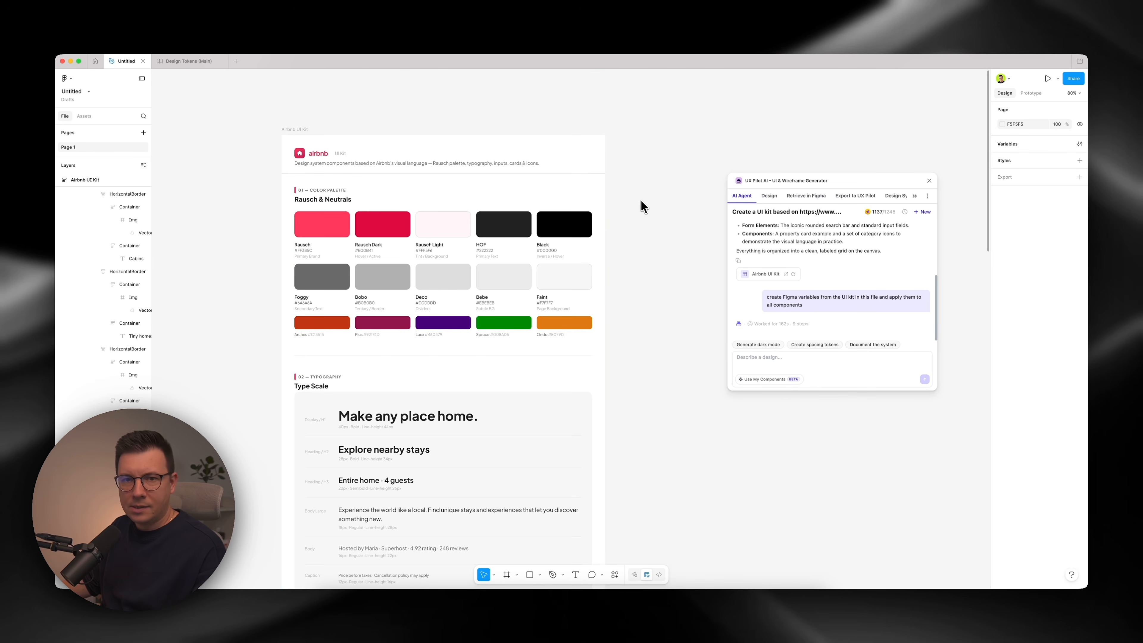
Draft the AI Agent prompt "Using the components from this design kit, create landing page for a Barcelona based real-estate agency.".
scroll(641, 206, "right", 3)
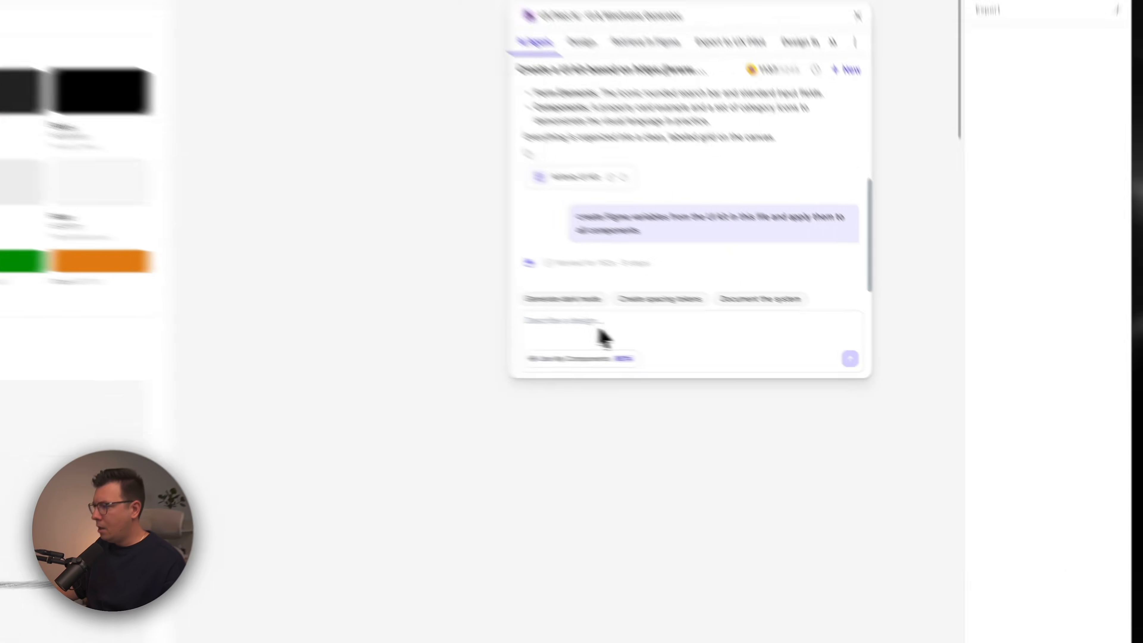
left_click(783, 367)
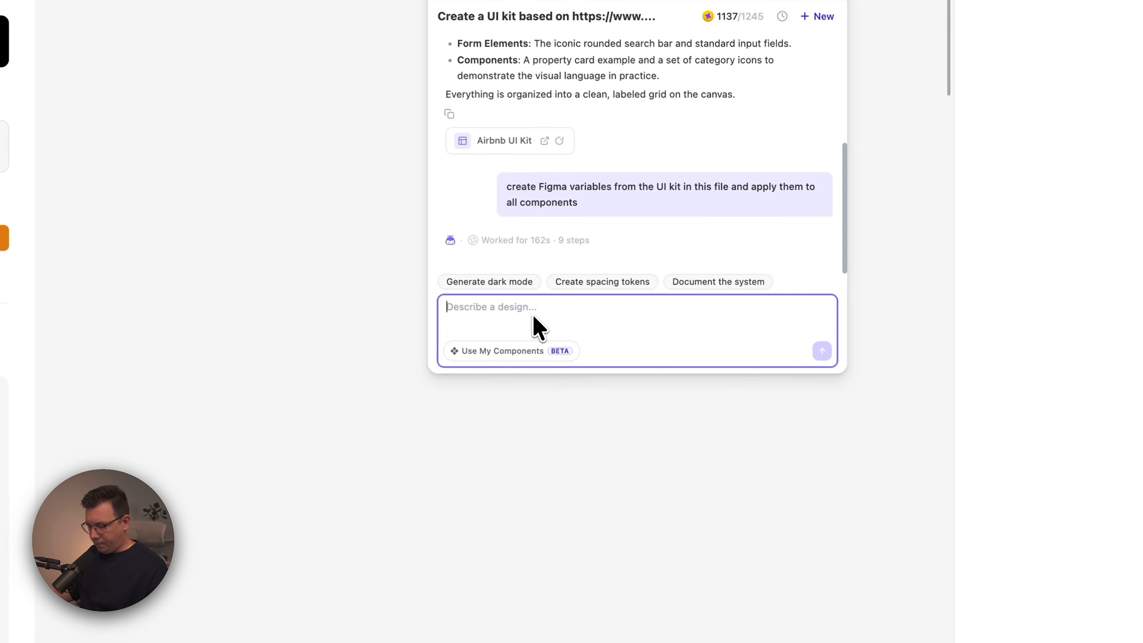
type("Using the components from this design kit, create landing page for a Barcelona based real-estate agency.")
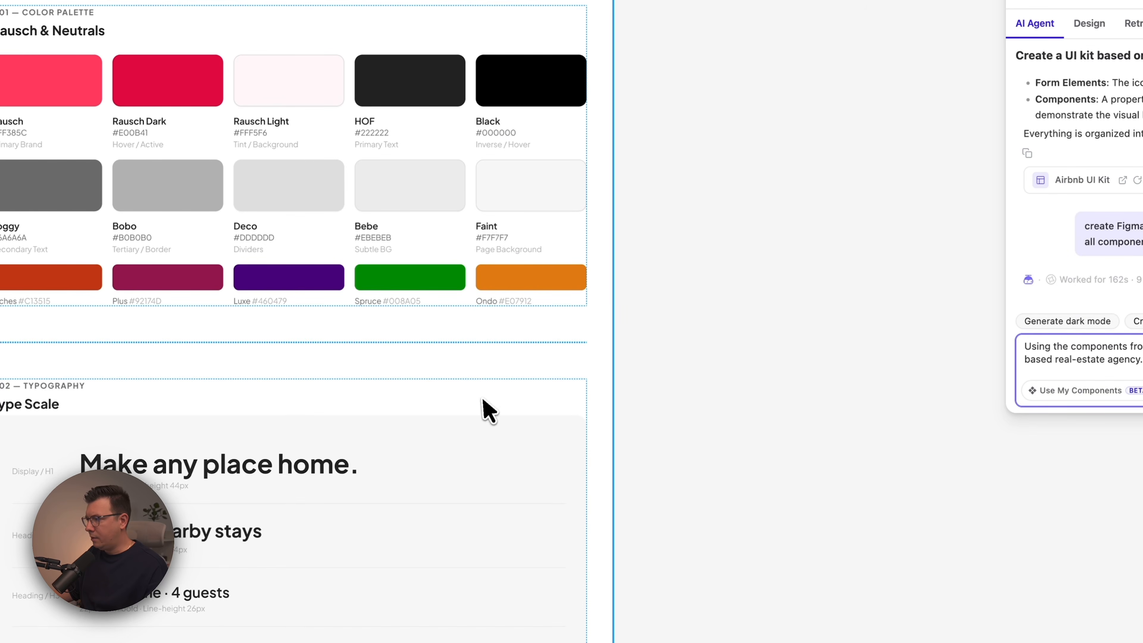
Inspect the variables applied to the UI kit's buttons and property cards, and expand the selection colors of its main Background frame.
scroll(390, 475, "down", 15)
scroll(404, 474, "up", 5)
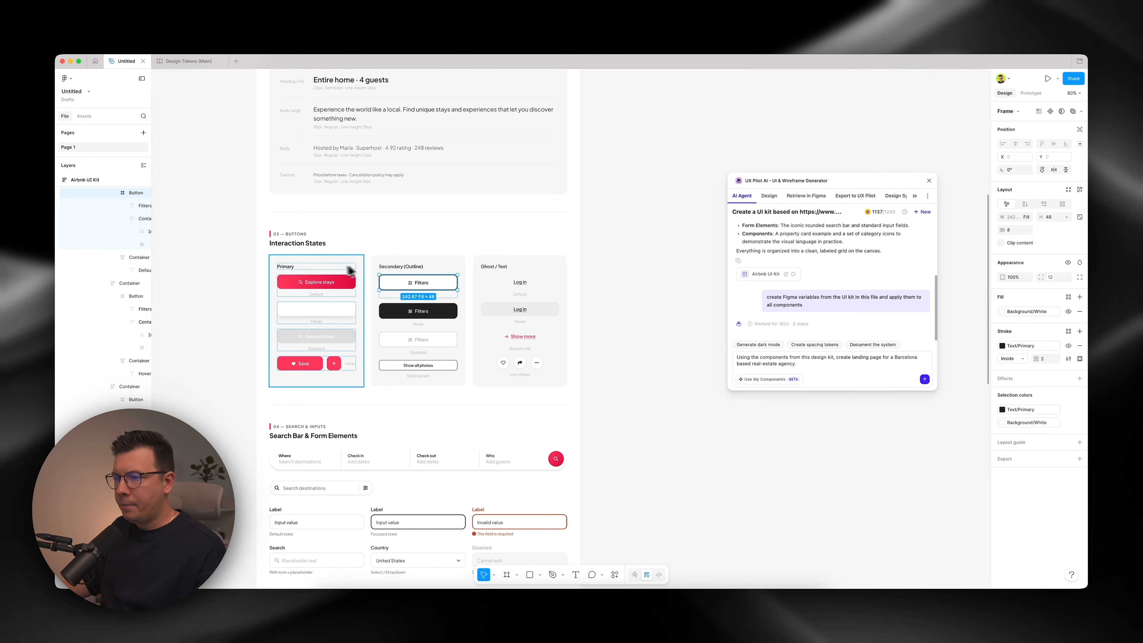
left_click(319, 282)
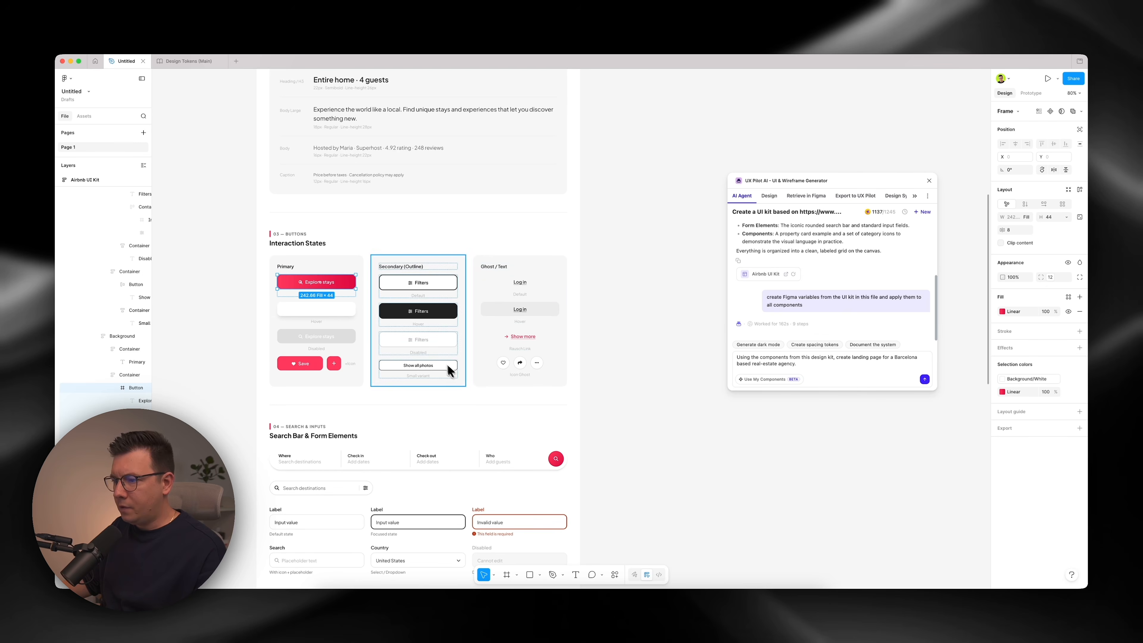
key("Escape")
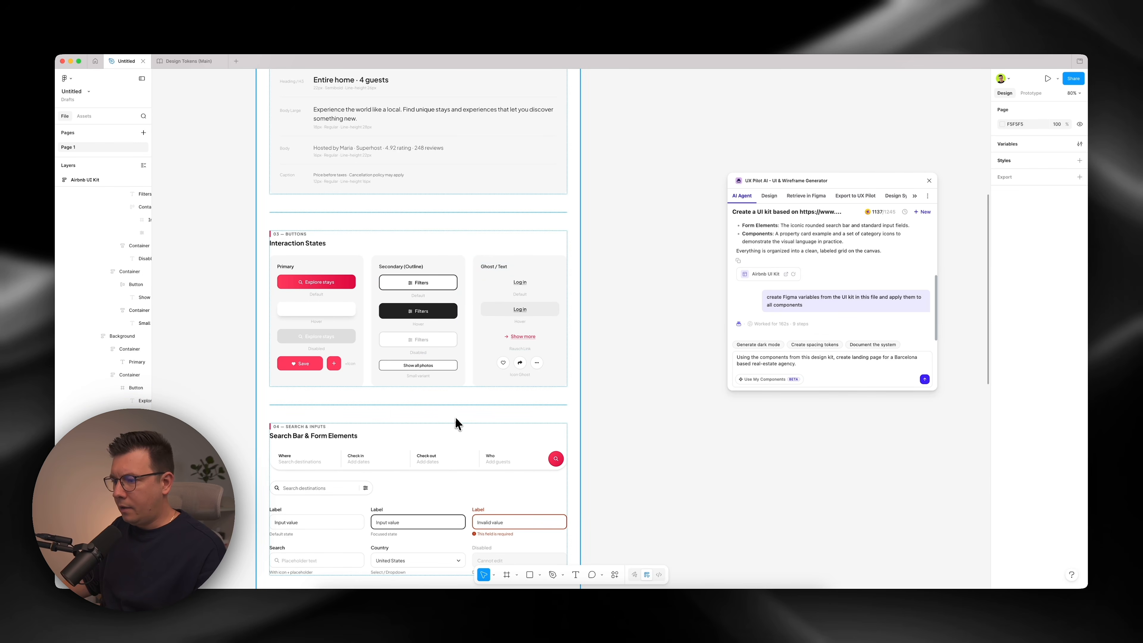
scroll(455, 418, "down", 5)
left_click(426, 301)
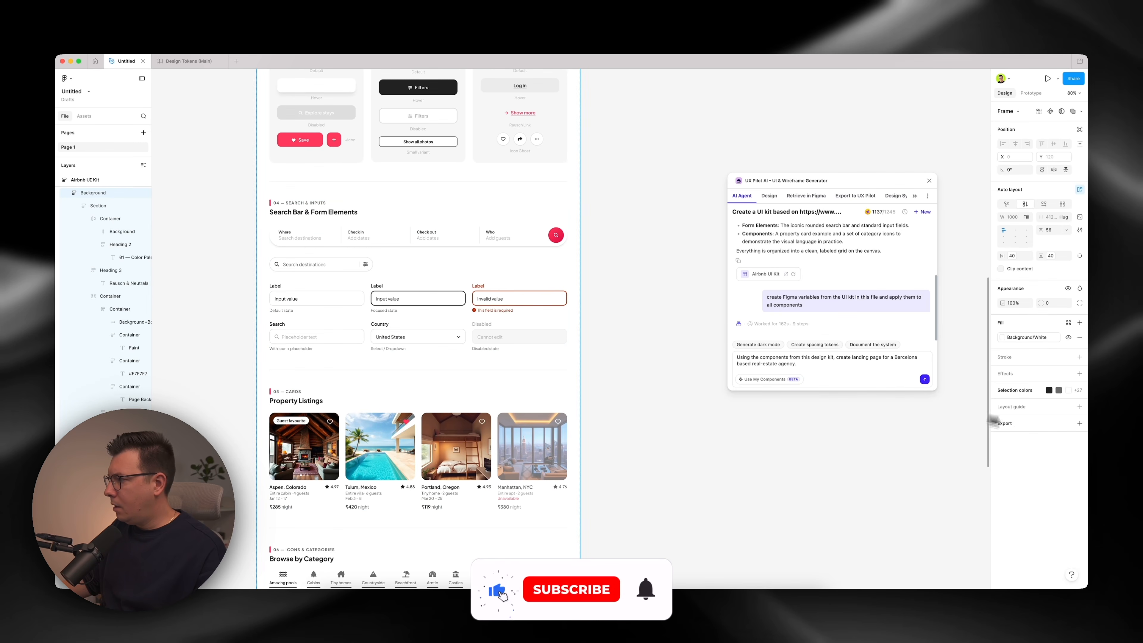
left_click(998, 391)
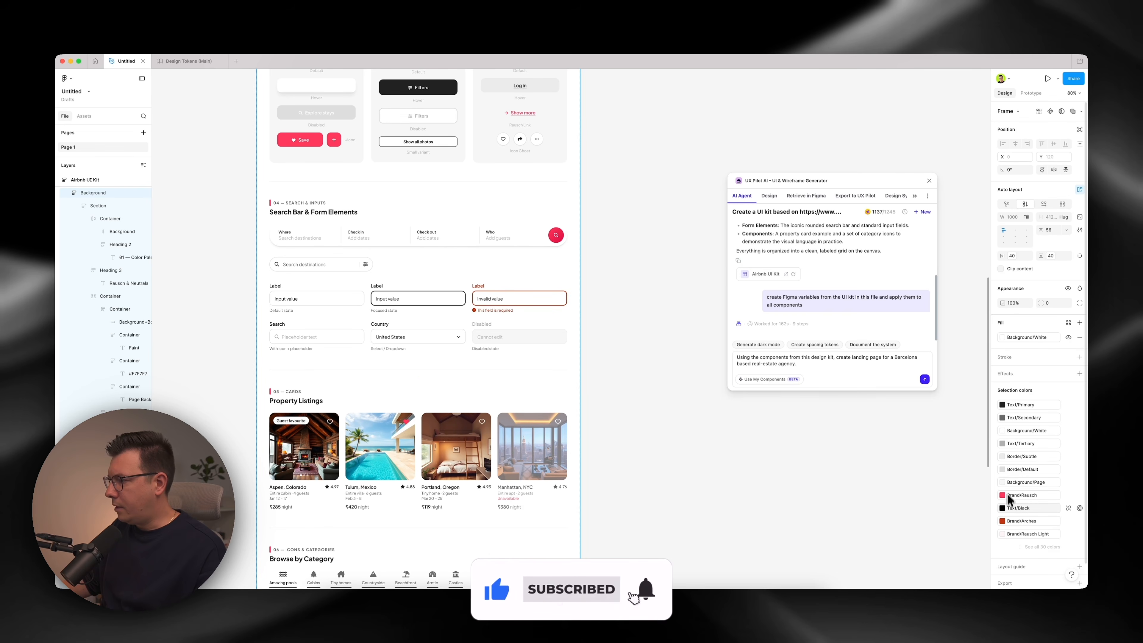
scroll(448, 387, "down", 2)
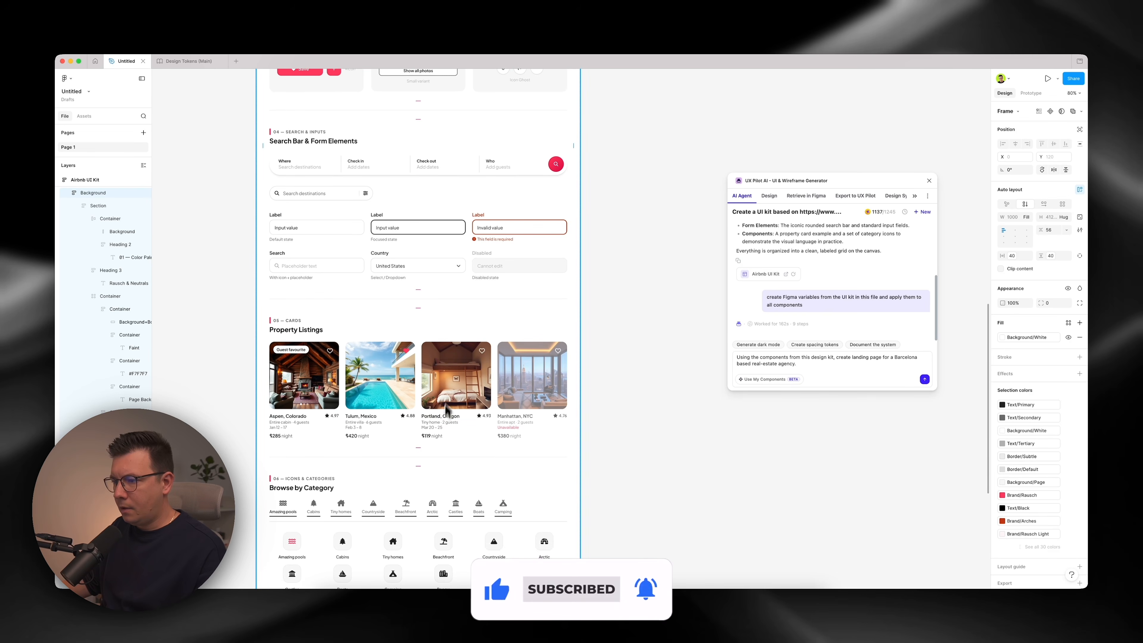
left_click(449, 386)
left_click(651, 319)
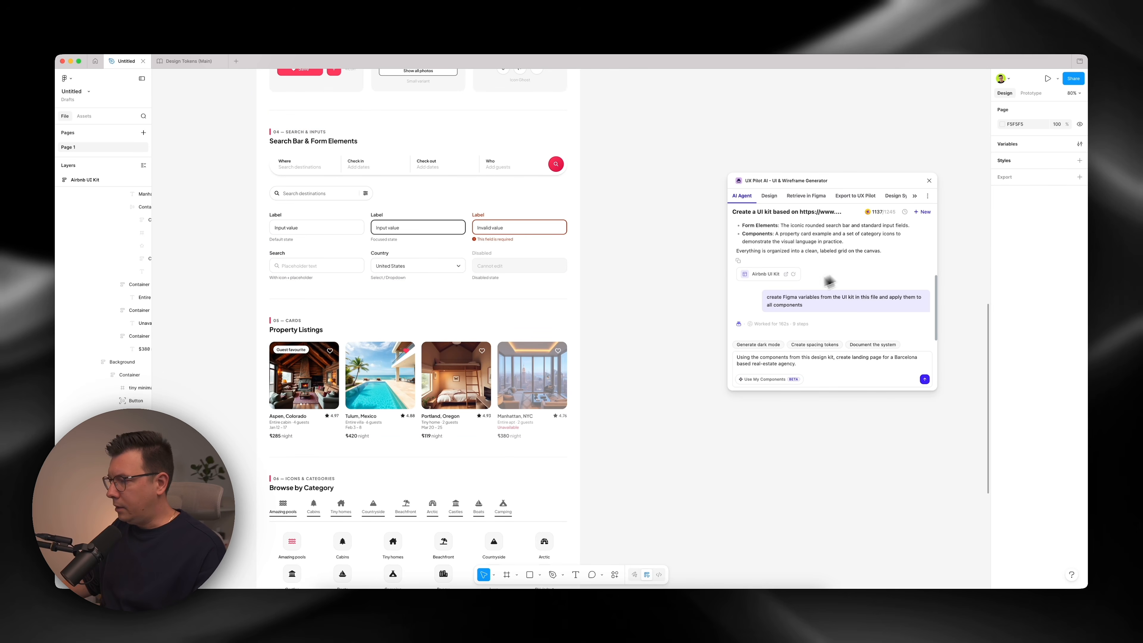
Insert "and Figma variables" after "Using the components" in the drafted landing page prompt.
scroll(684, 341, "up", 2)
scroll(684, 341, "right", 2)
scroll(684, 341, "up", 10)
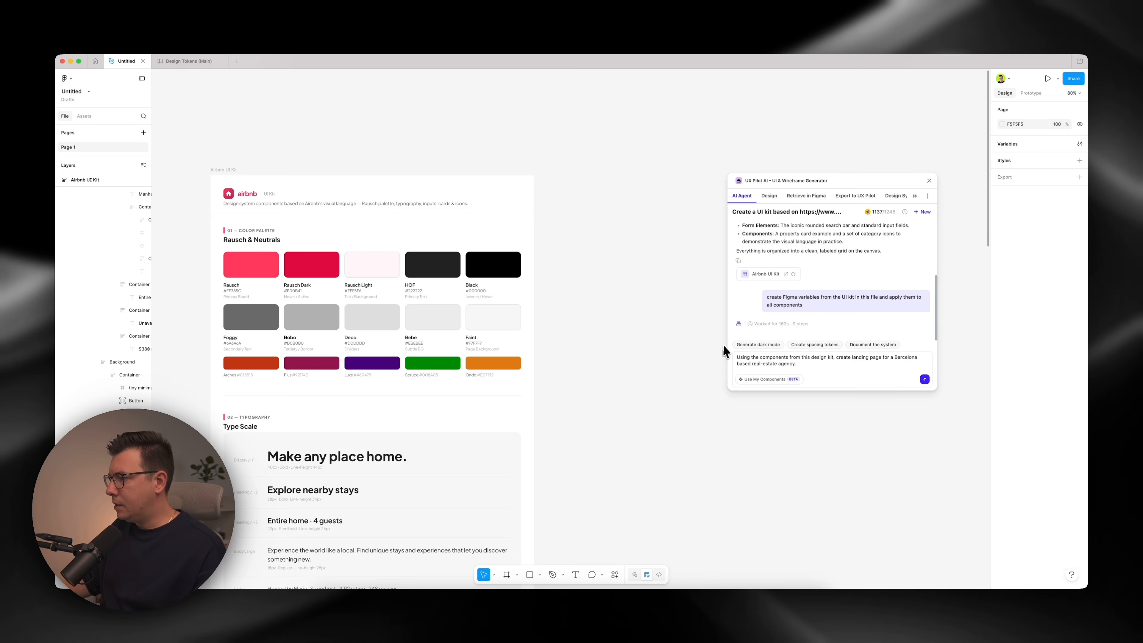
left_click(743, 363)
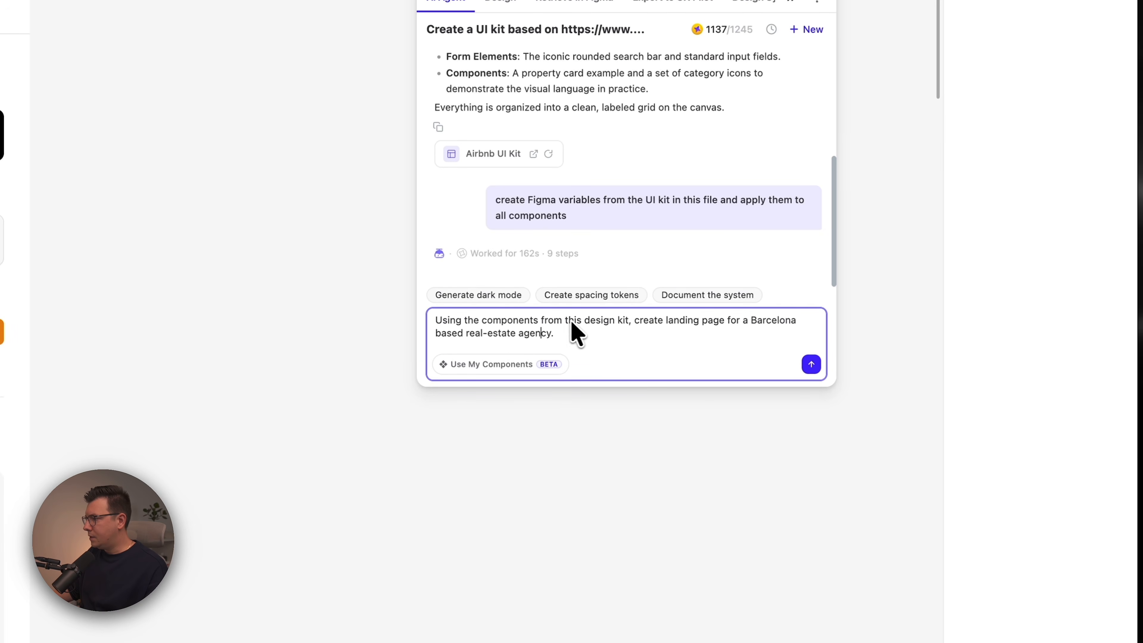
left_click(543, 320)
type("and ")
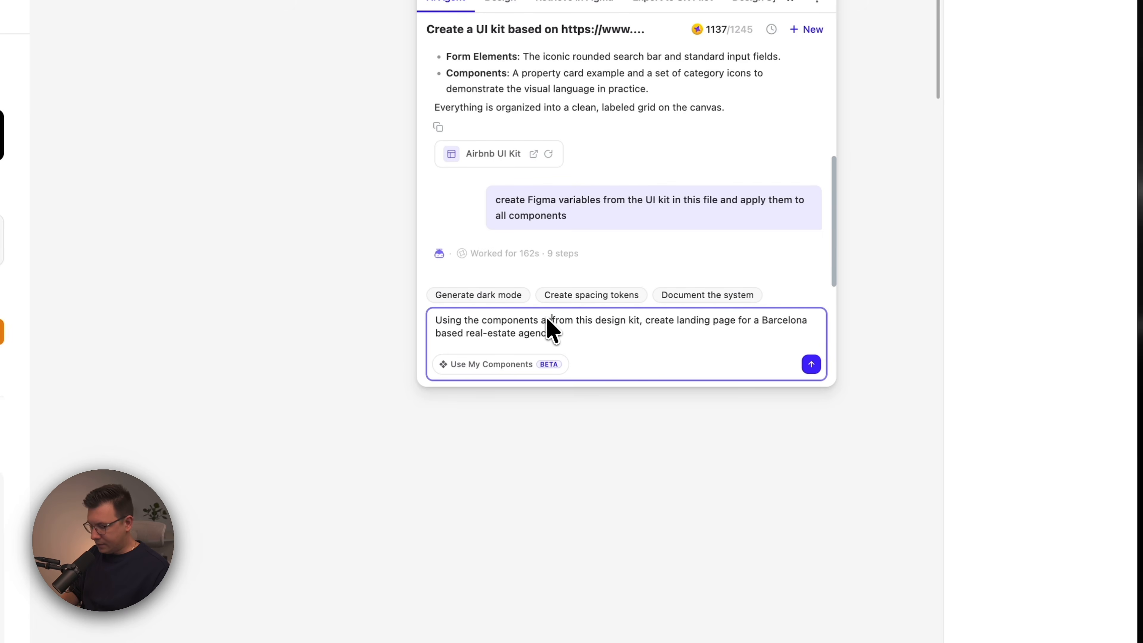
type("Figma variables")
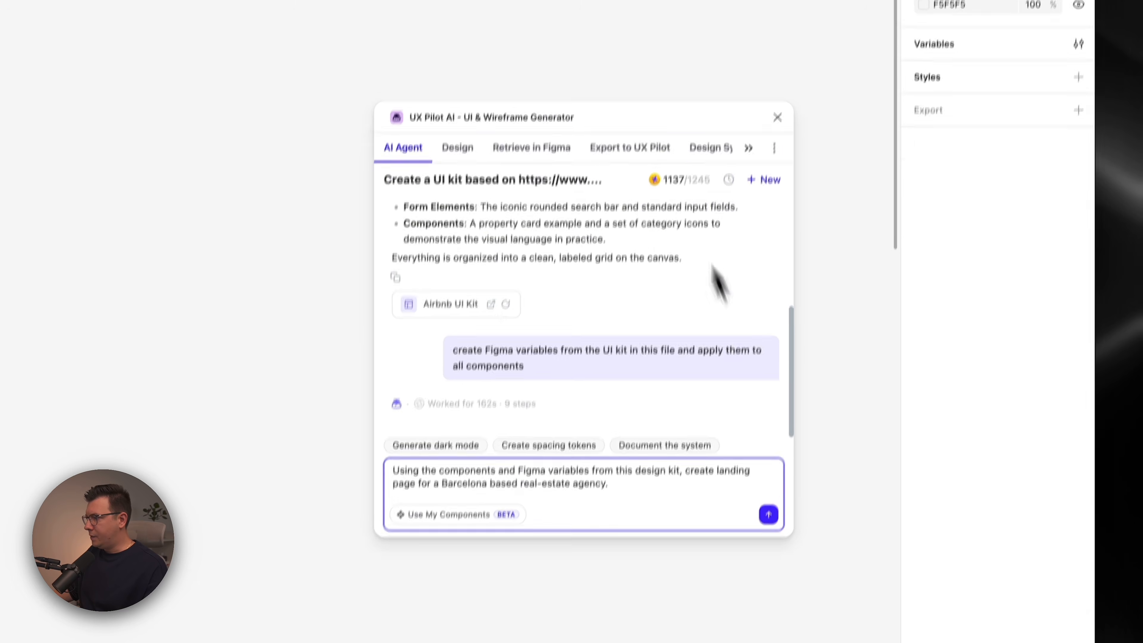
Submit the drafted landing page prompt to the AI Agent and follow the page being generated on the canvas.
left_click(764, 288)
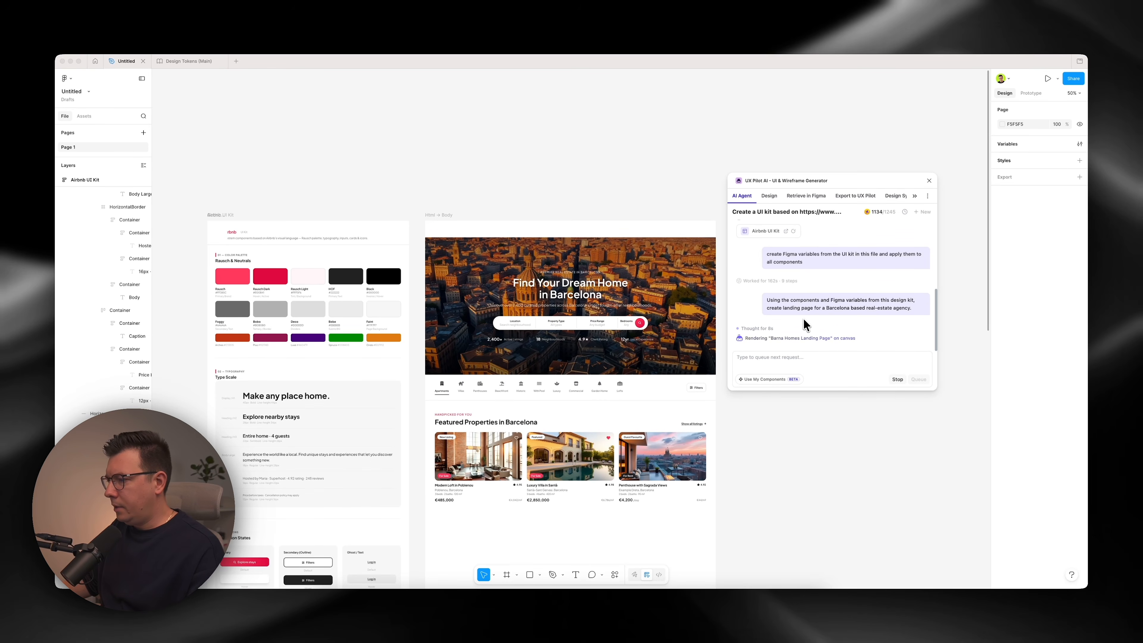
scroll(653, 196, "down", 5)
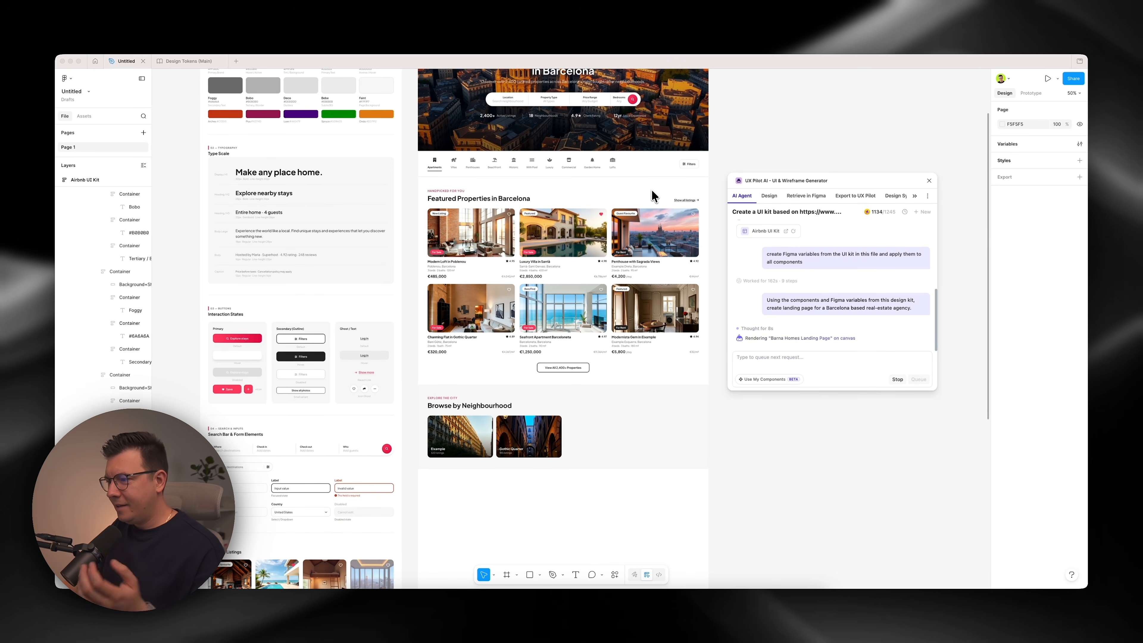
scroll(654, 196, "up", 2)
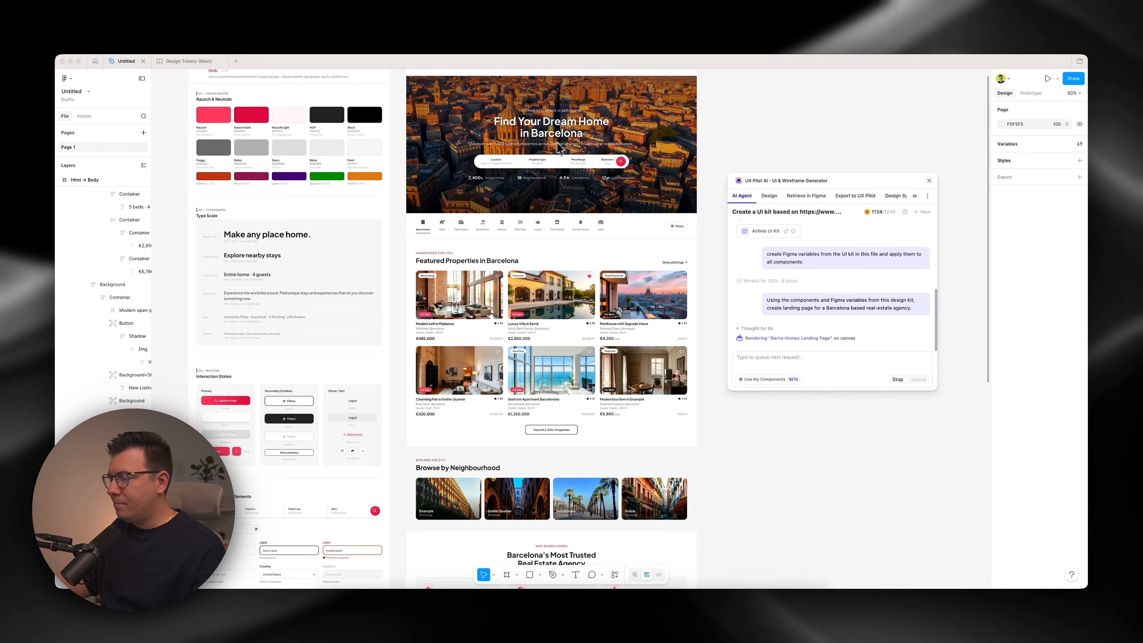
scroll(597, 122, "down", 5)
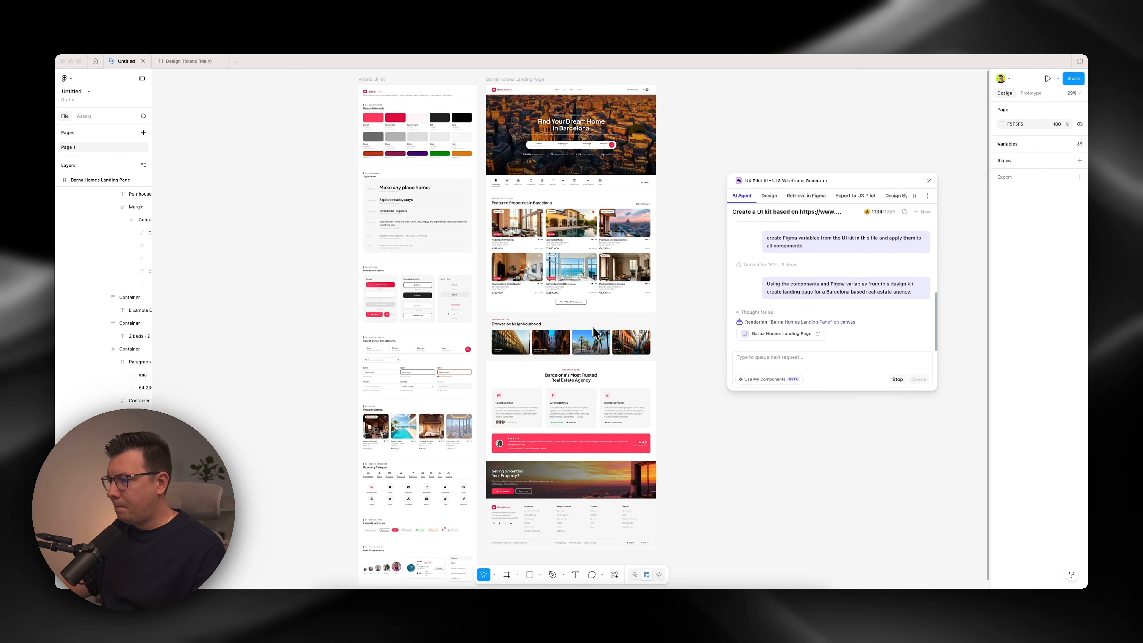
scroll(594, 329, "down", 3)
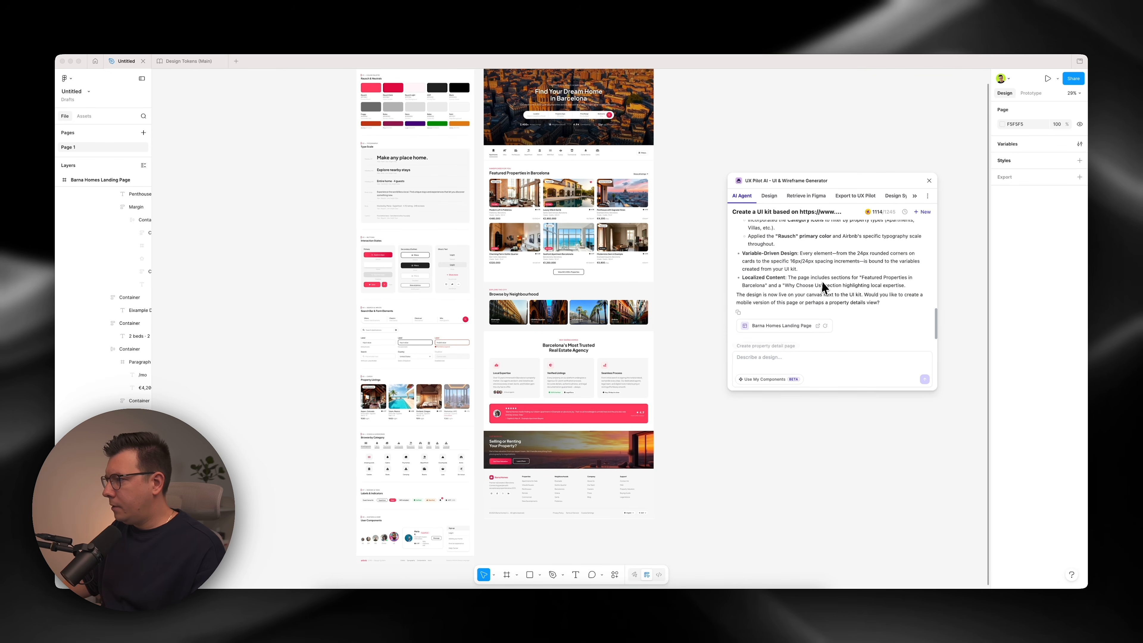
Read through the AI Agent's summary of the generated landing page's key features.
scroll(822, 288, "up", 3)
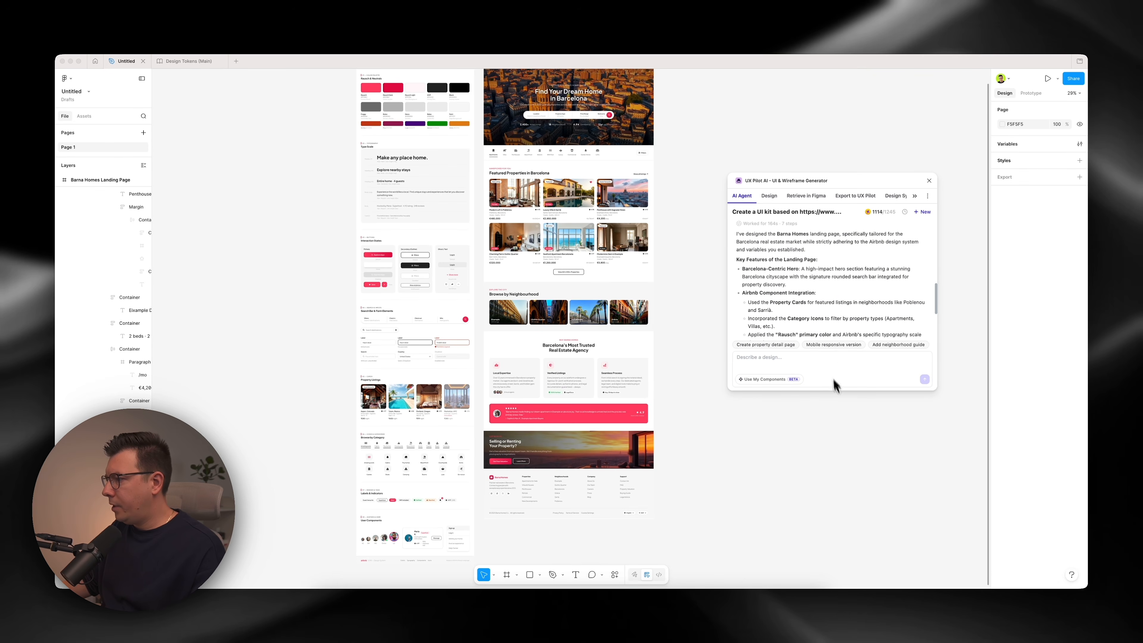
scroll(839, 335, "up", 3)
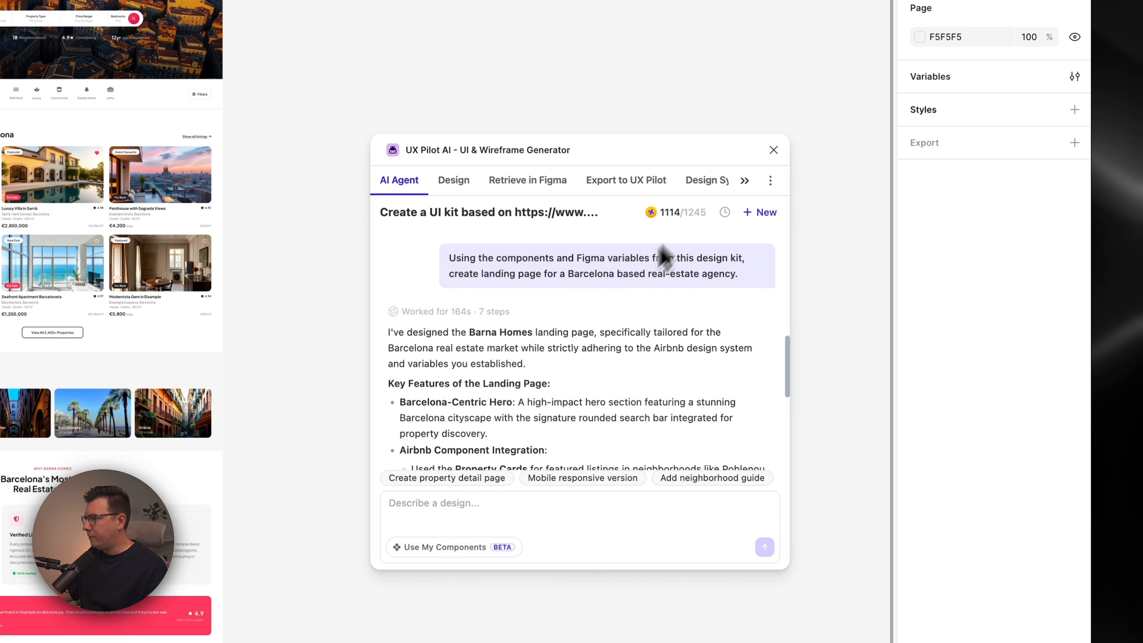
scroll(587, 400, "down", 3)
scroll(588, 406, "down", 3)
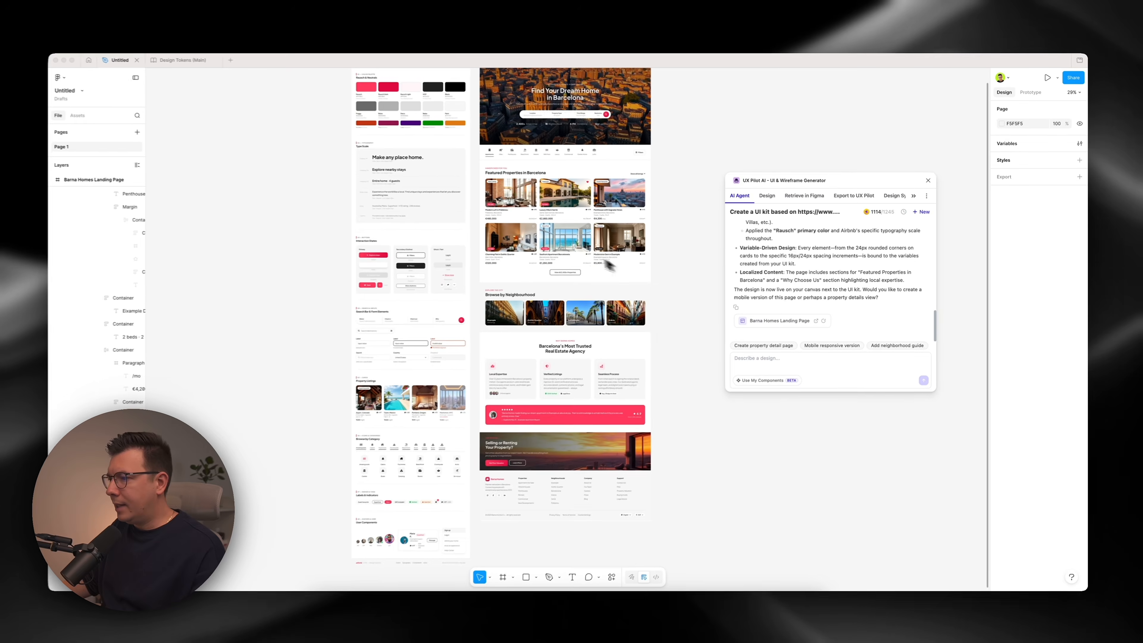
Review the landing page's hero, category bar and featured properties, and compare them with the UI kit's palette and type scale.
scroll(639, 409, "down", 5)
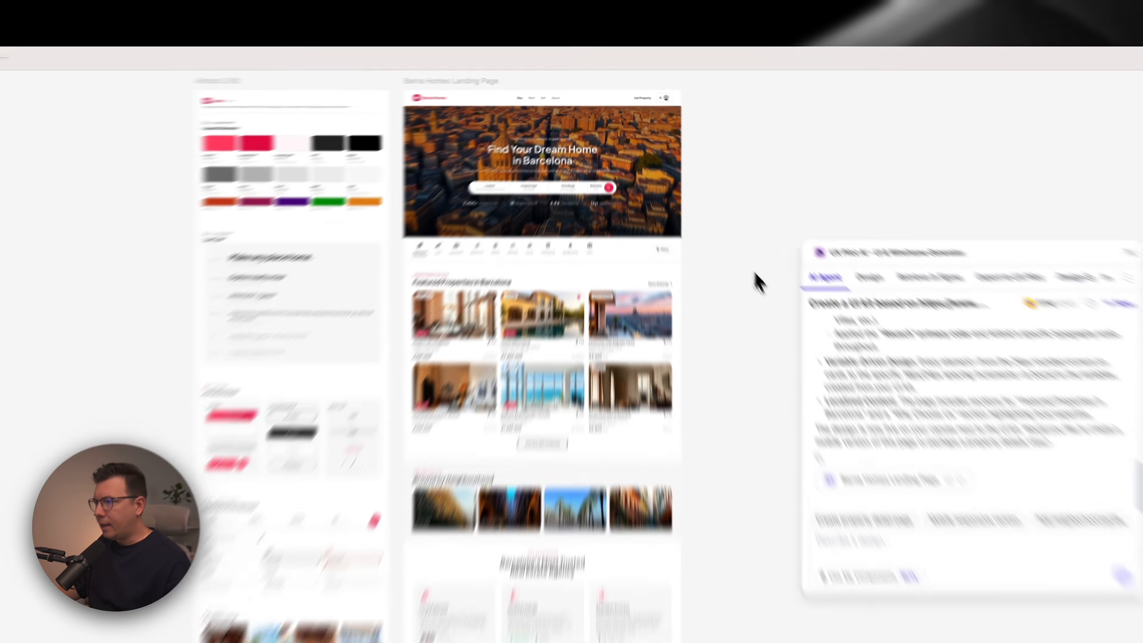
scroll(606, 198, "up", 5)
scroll(398, 208, "up", 3)
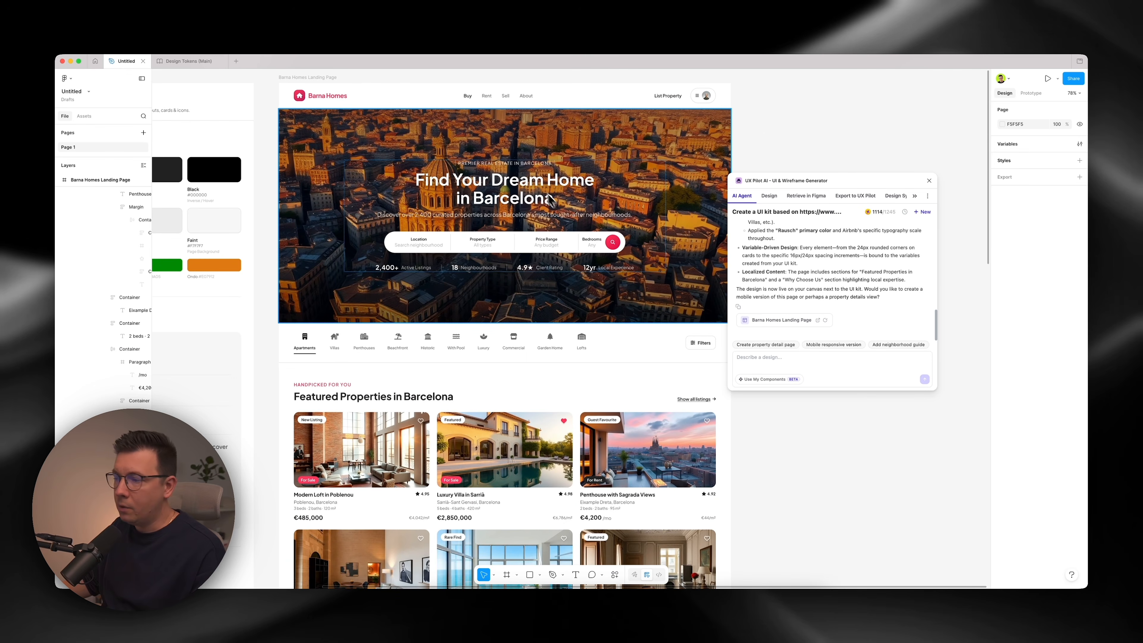
scroll(550, 199, "down", 2)
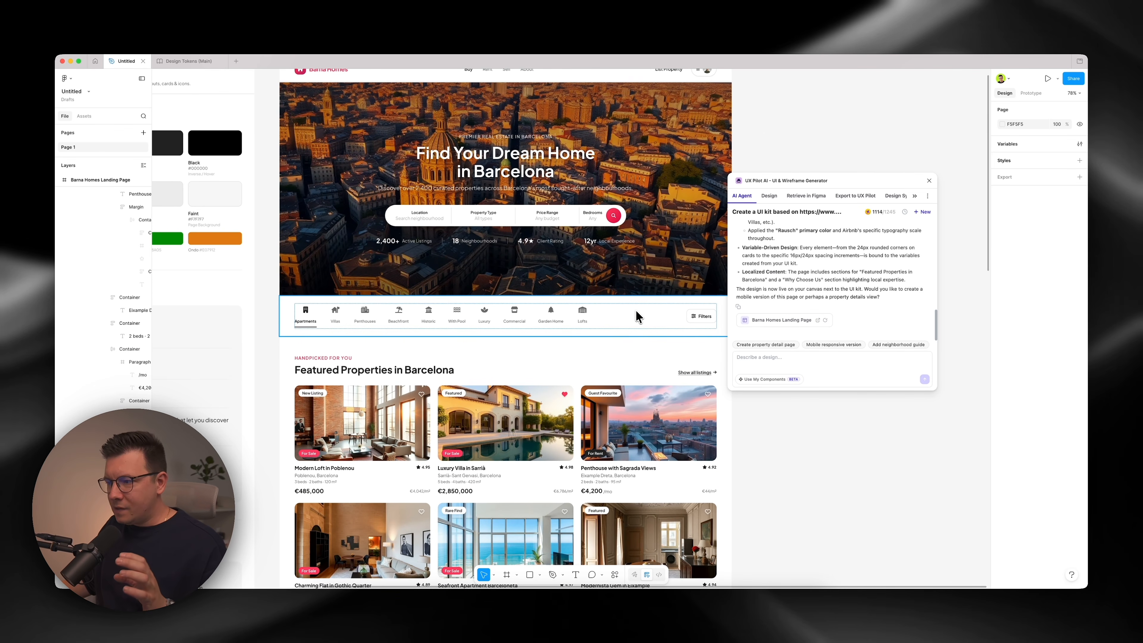
scroll(636, 317, "down", 5)
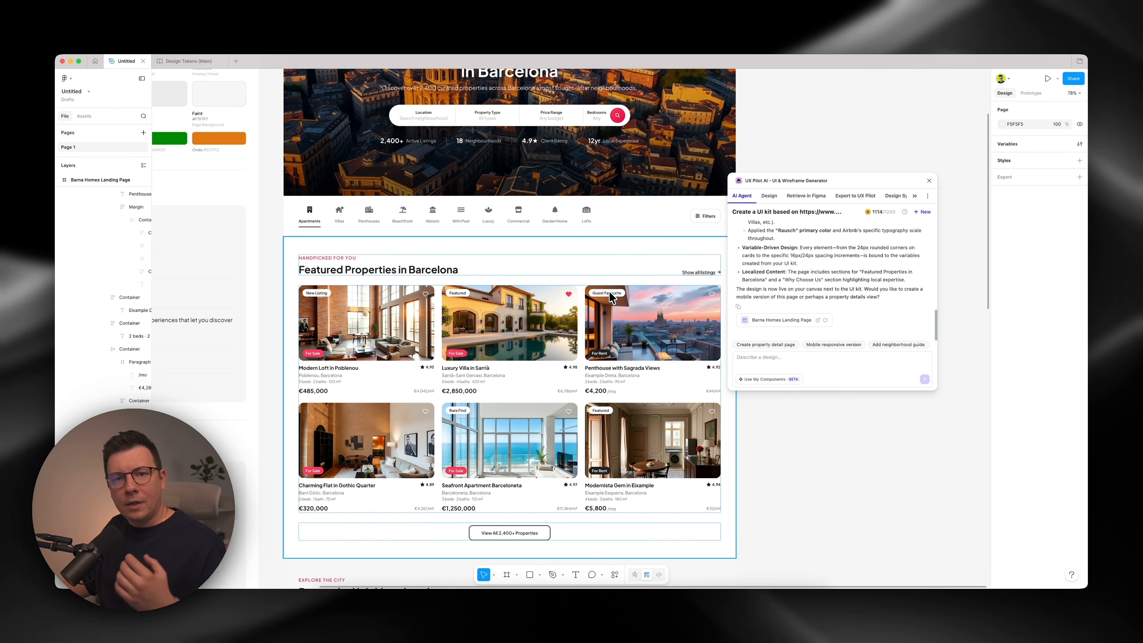
scroll(525, 315, "down", 5)
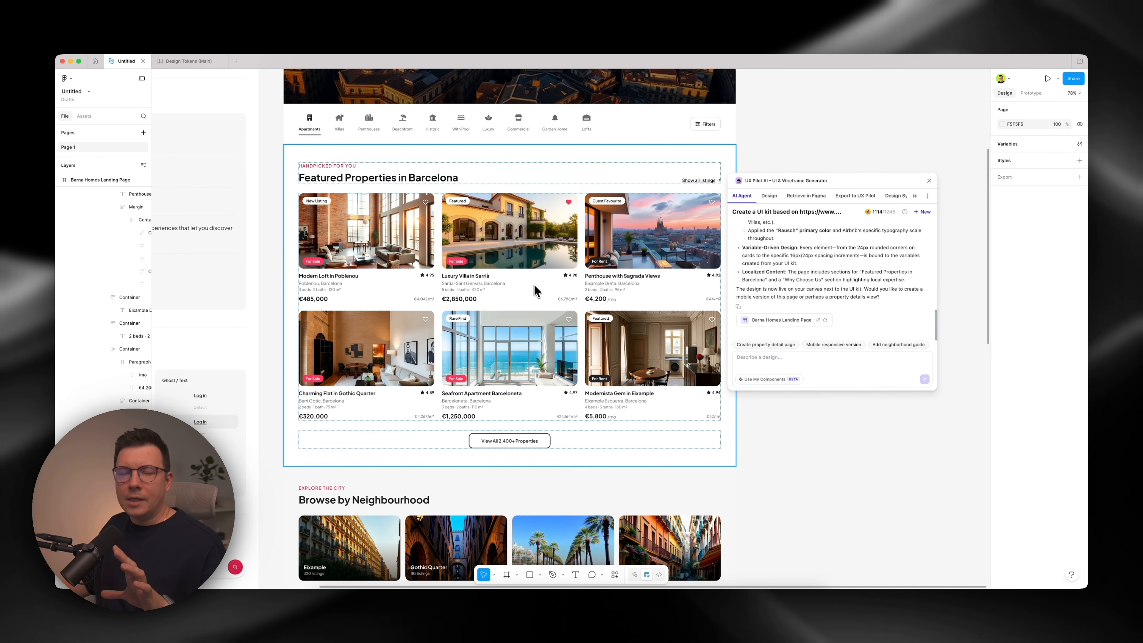
scroll(535, 284, "up", 2)
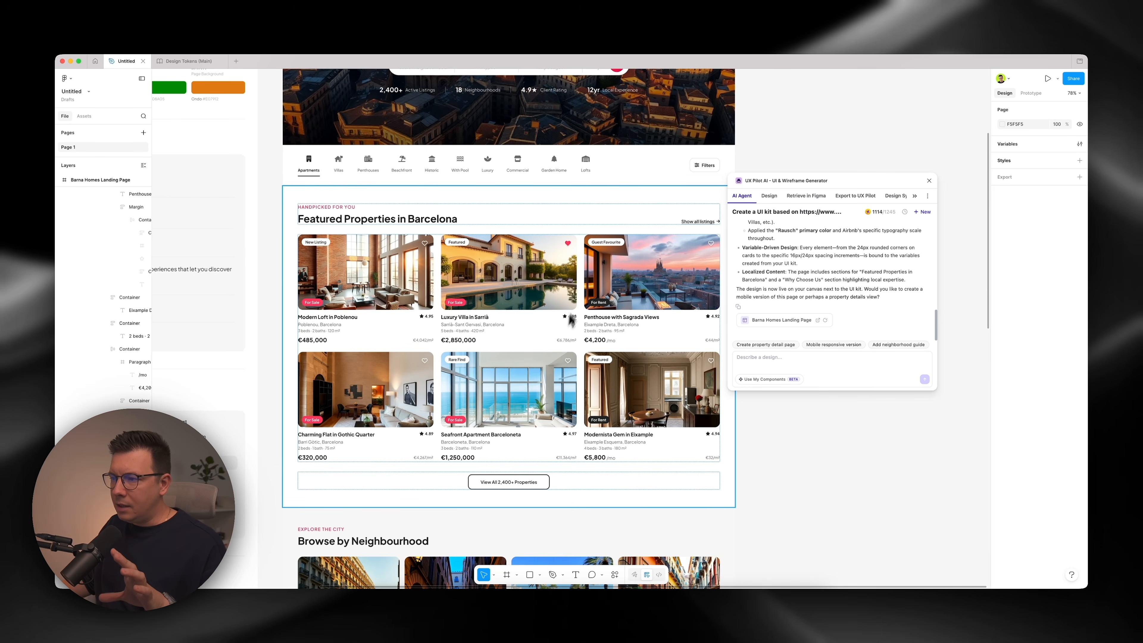
scroll(565, 331, "up", 5)
scroll(567, 306, "left", 10)
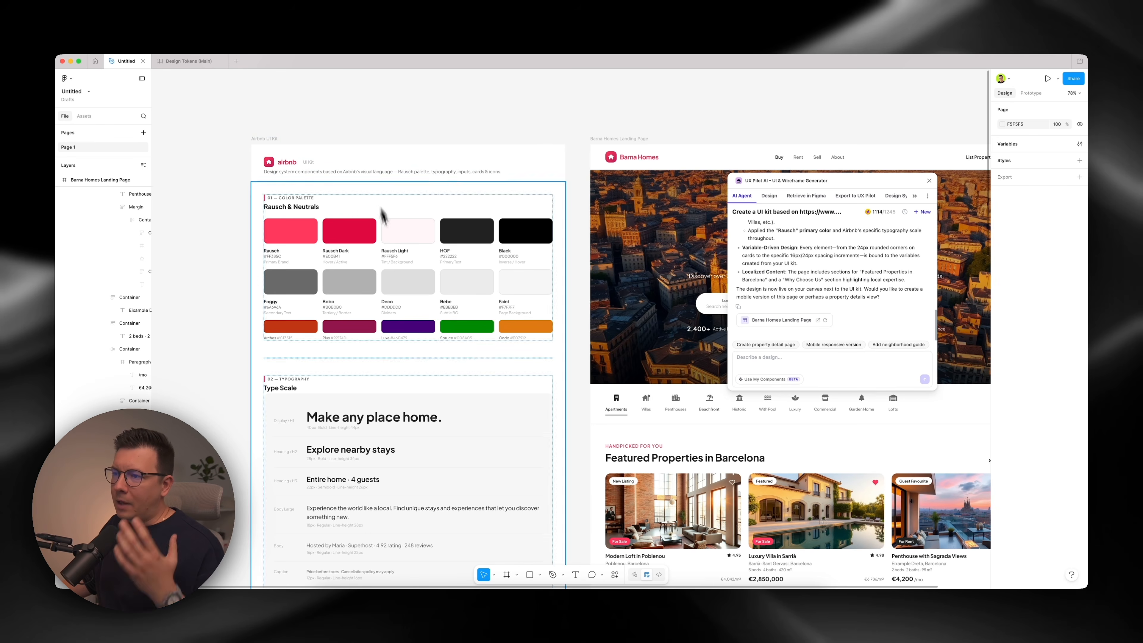
scroll(355, 150, "right", 10)
scroll(391, 84, "down", 3)
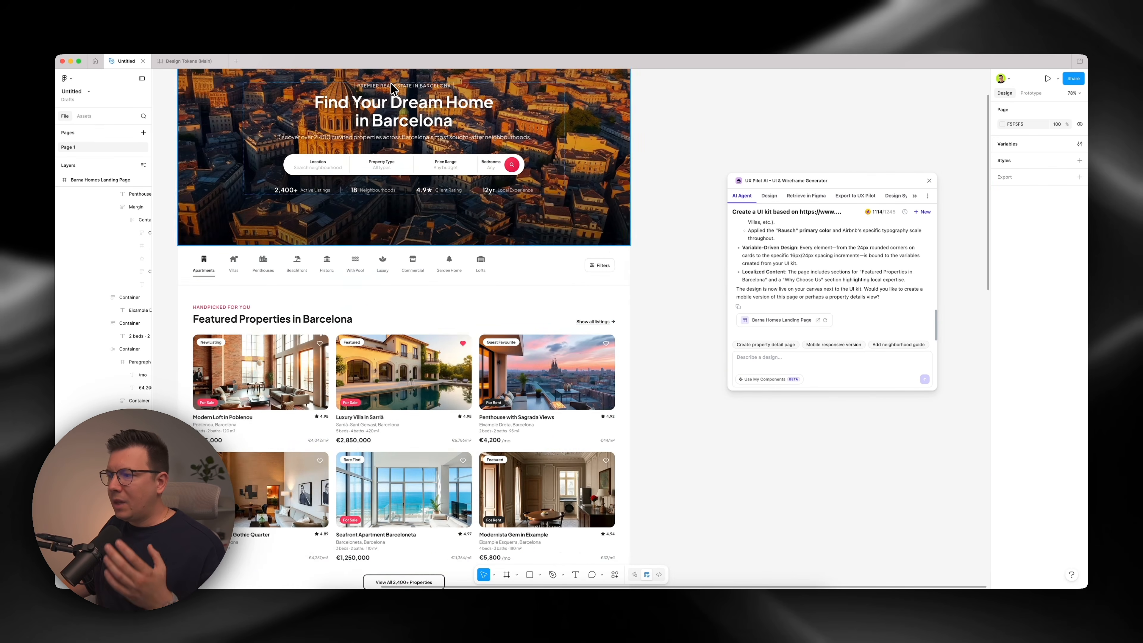
scroll(412, 321, "up", 3)
scroll(468, 248, "left", 3)
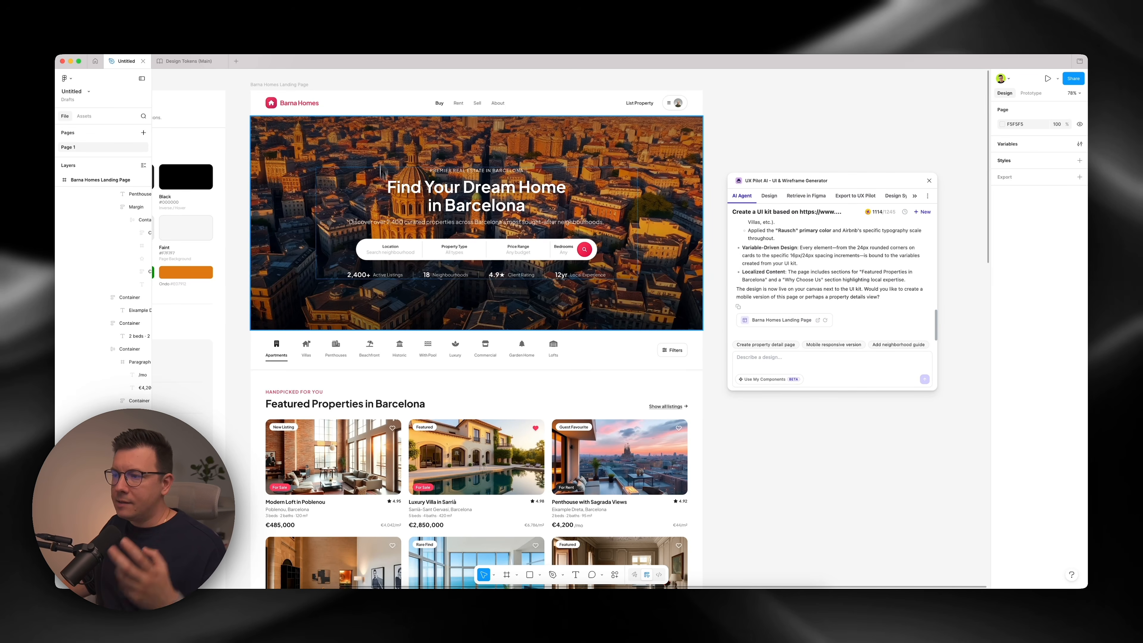
Examine the landing page from the category bar through the property cards, neighbourhoods, trust and testimonial sections down to the footer.
scroll(386, 270, "down", 3)
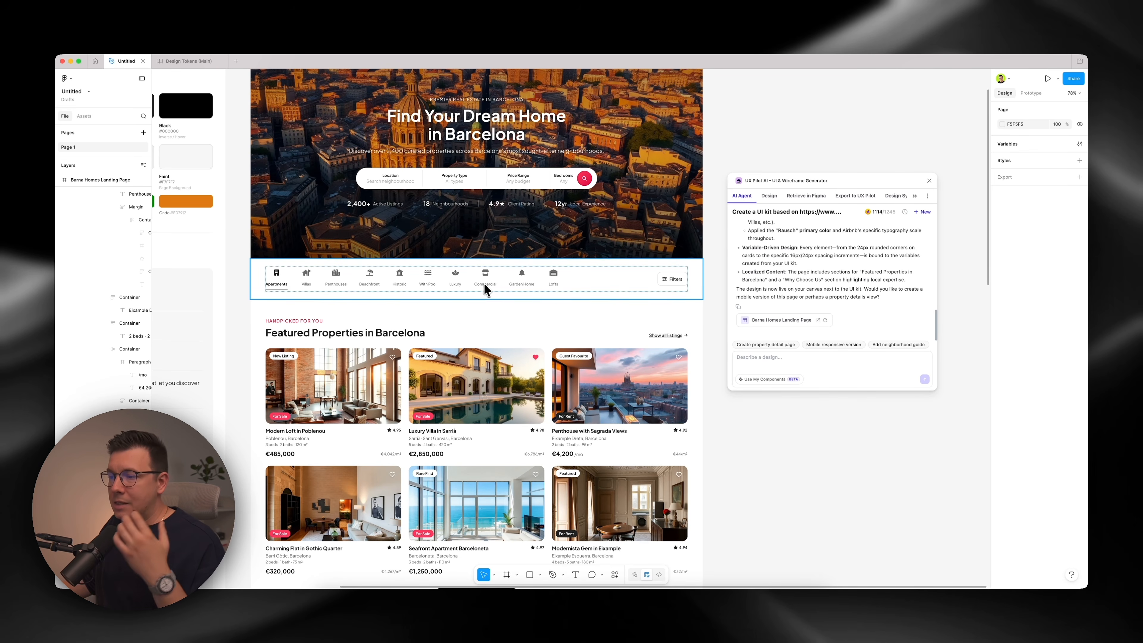
scroll(486, 284, "down", 5)
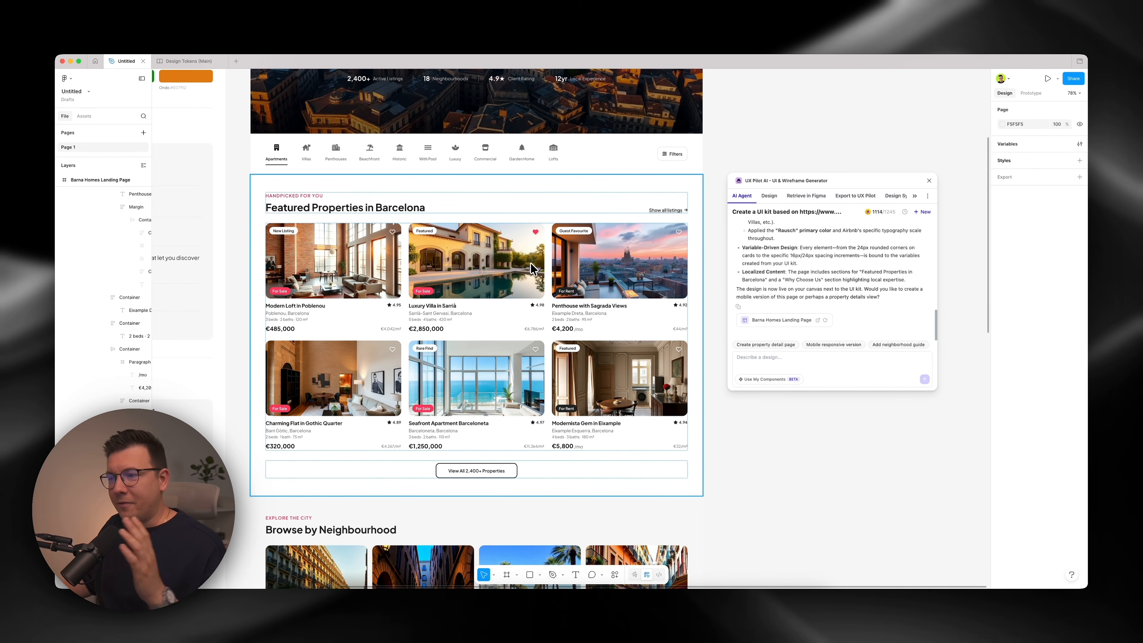
scroll(546, 265, "down", 3)
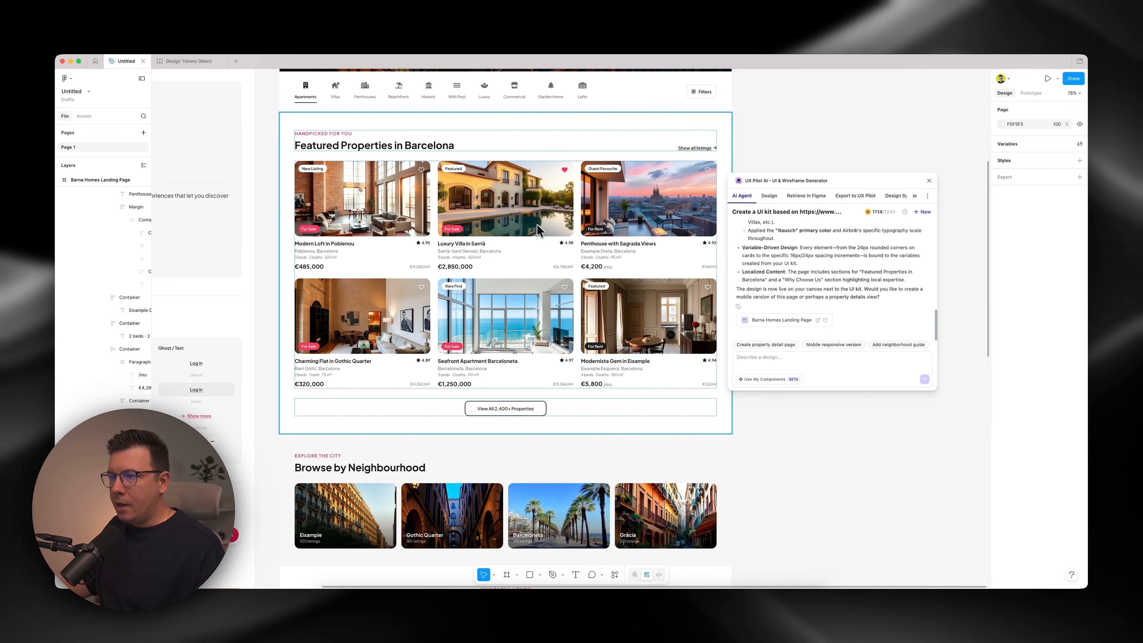
scroll(539, 236, "down", 4)
scroll(540, 234, "down", 1)
scroll(537, 233, "up", 3)
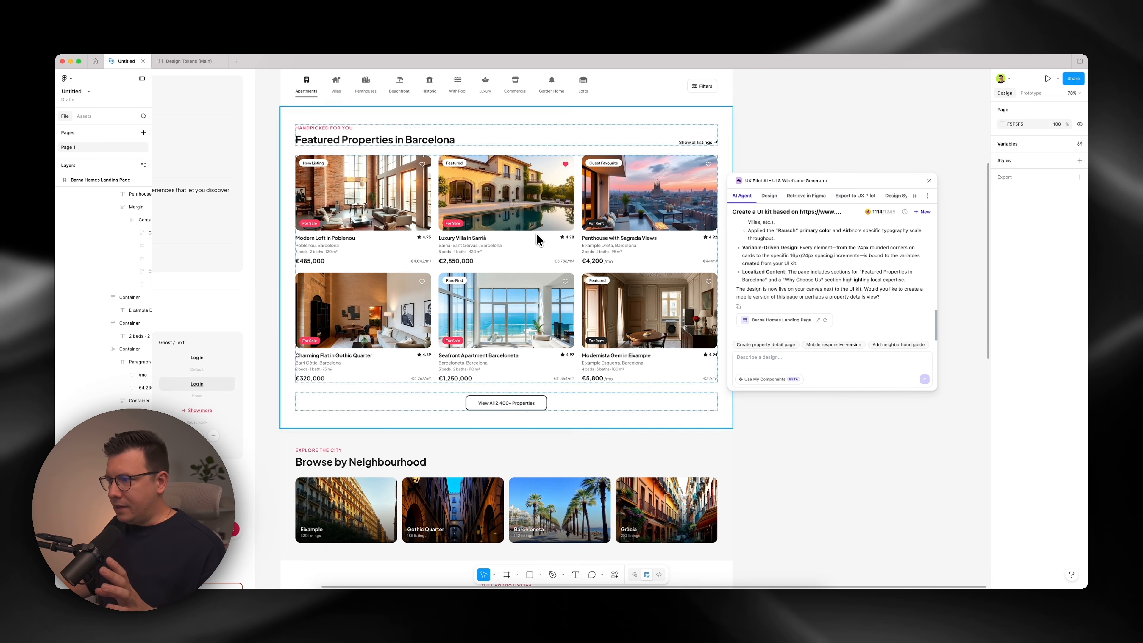
scroll(536, 232, "down", 4)
scroll(537, 235, "down", 5)
scroll(535, 233, "up", 2)
scroll(533, 233, "down", 3)
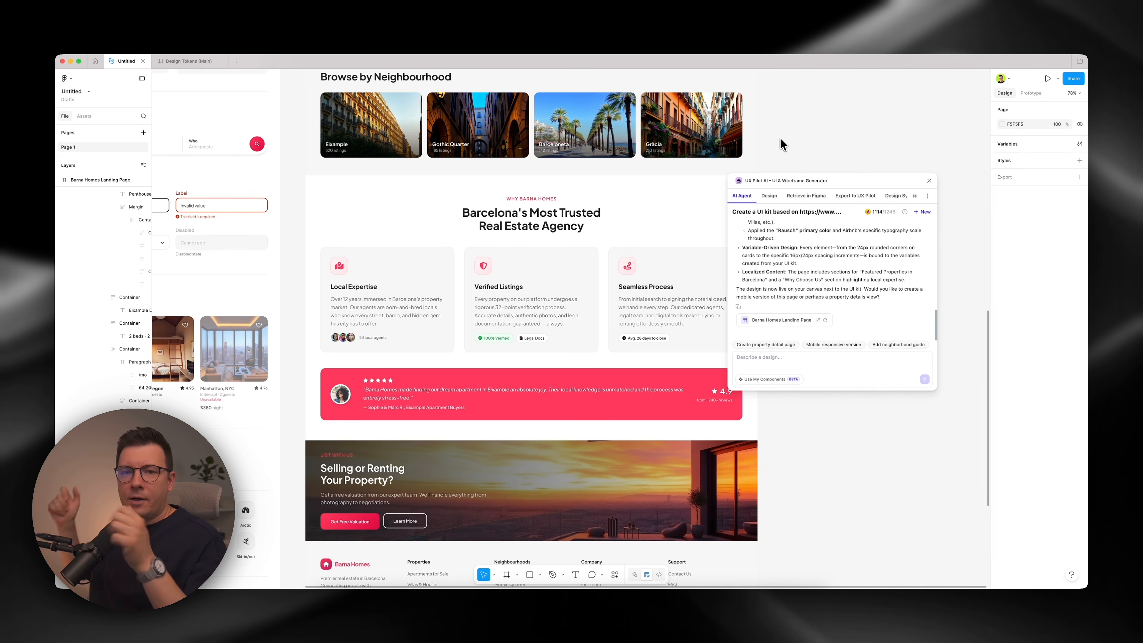
scroll(577, 256, "down", 10)
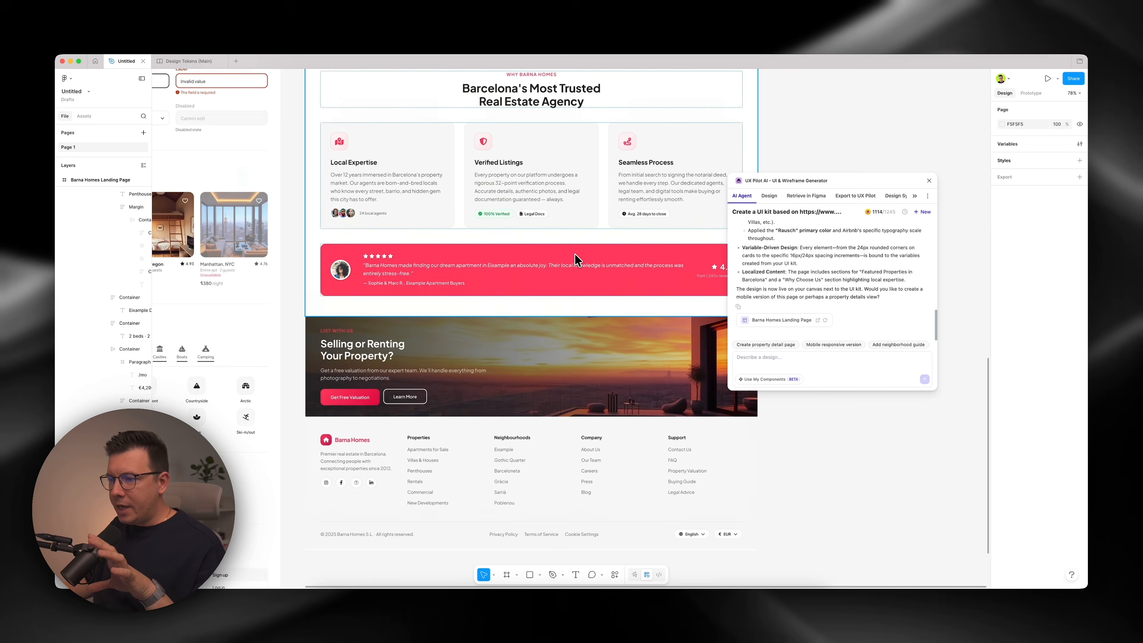
scroll(575, 260, "up", 10)
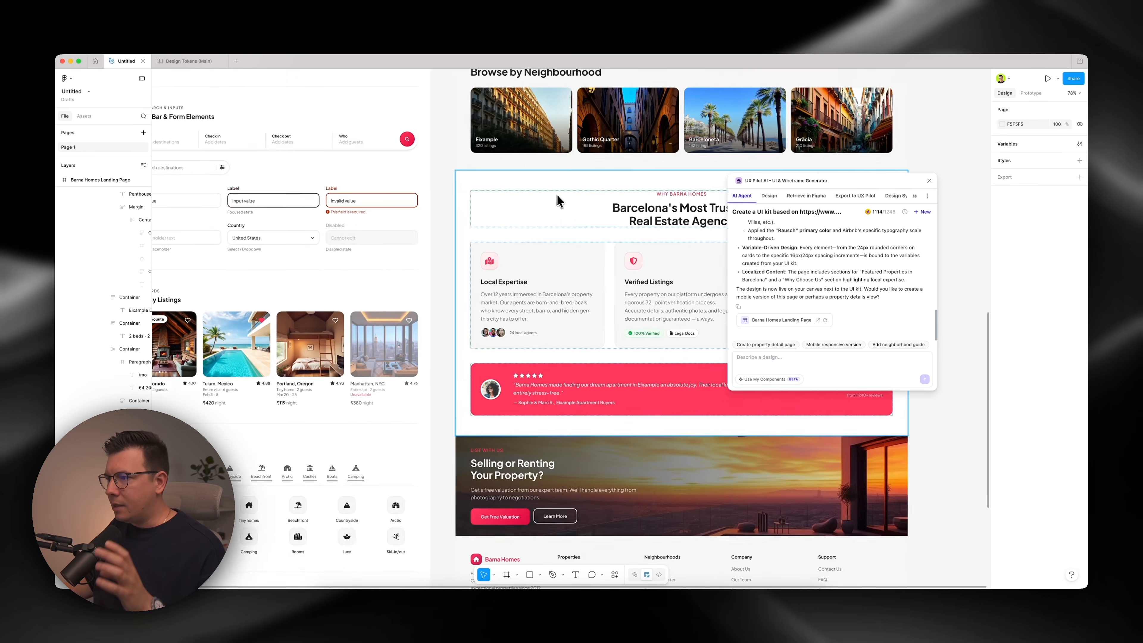
scroll(513, 280, "up", 7)
Inspect the featured properties section, its View All button and card grid, and the Barceloneta neighbourhood image.
left_click(550, 197)
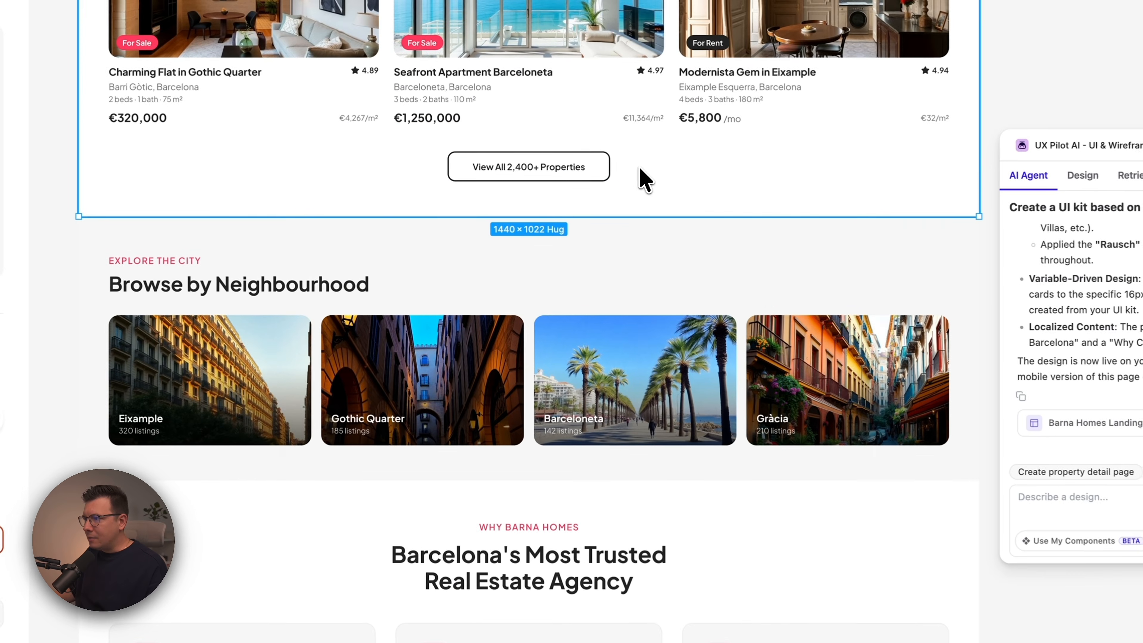
double_click(596, 169)
double_click(597, 169)
scroll(600, 177, "up", 5)
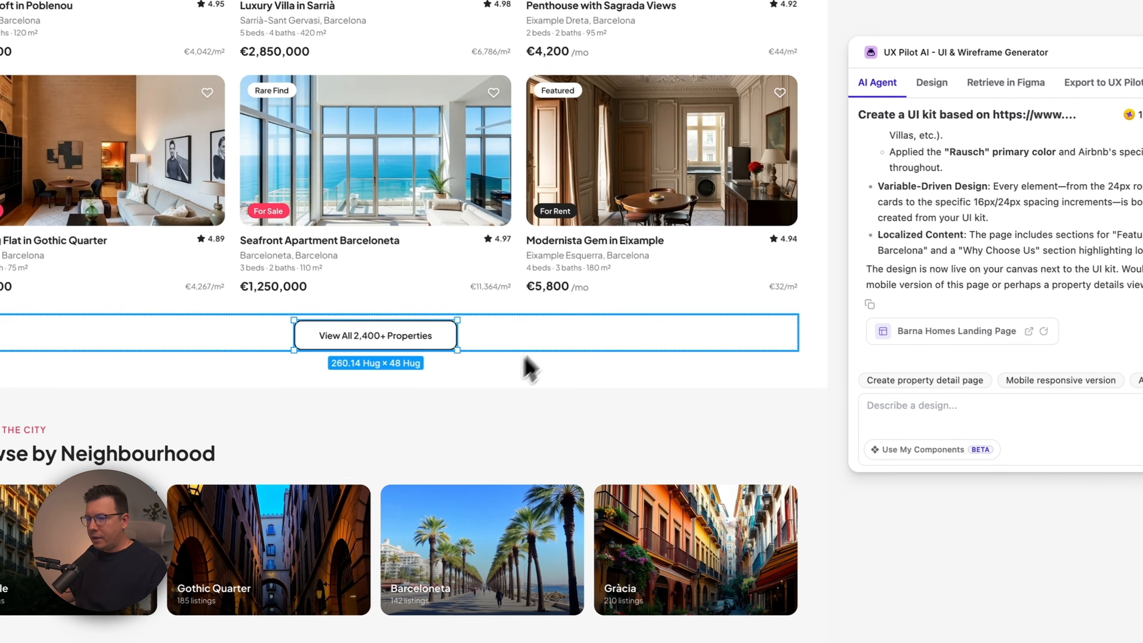
scroll(659, 469, "left", 2)
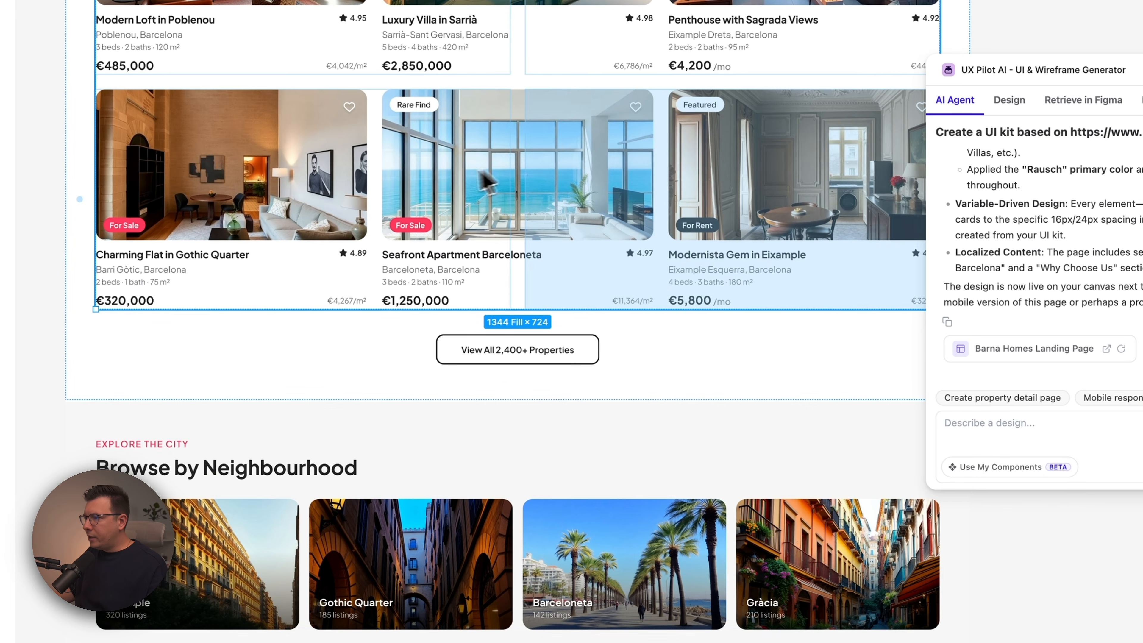
left_click(370, 170)
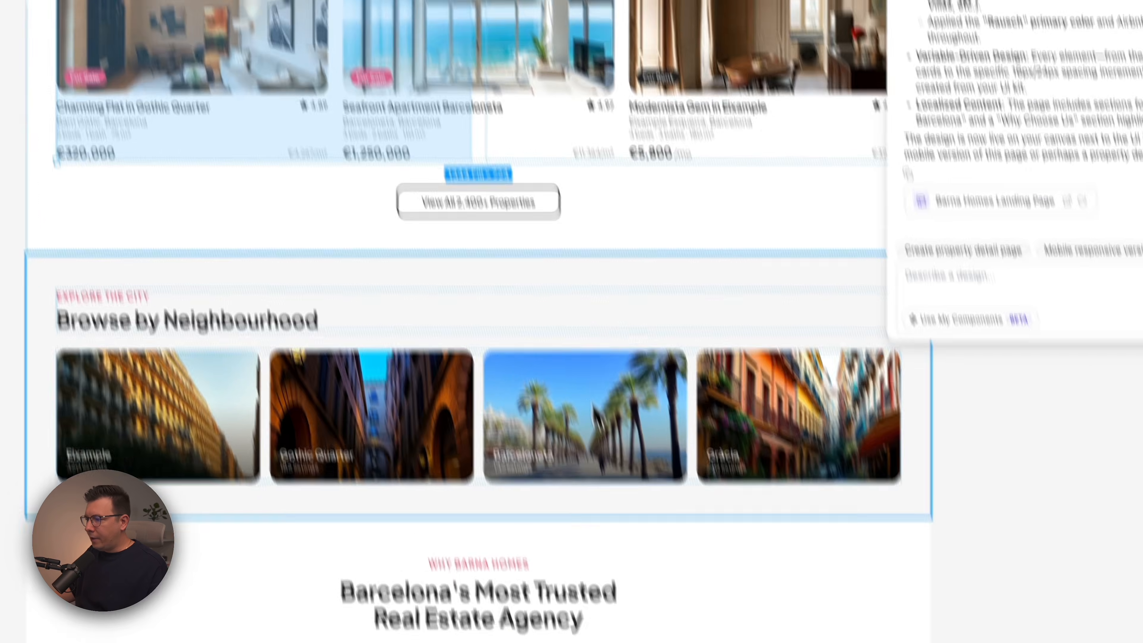
left_click(593, 536)
double_click(593, 536)
scroll(561, 418, "down", 3)
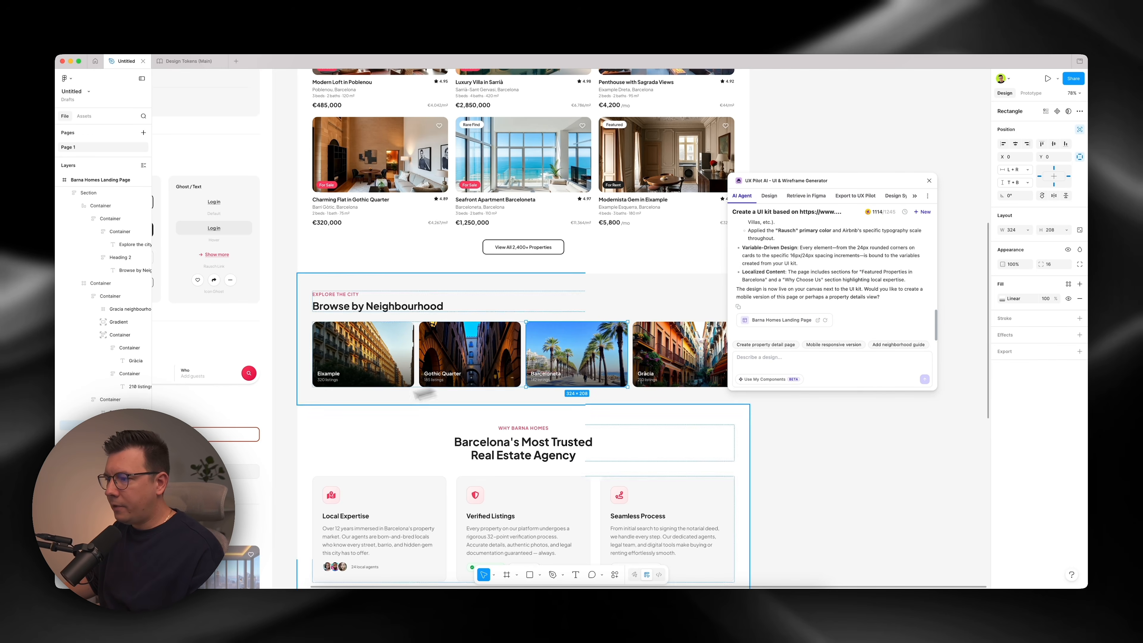
Apply the Large radius variable (16) to the corners of the Gothic Quarter neighbourhood card.
left_click(436, 353)
left_click(1066, 303)
scroll(945, 428, "up", 3)
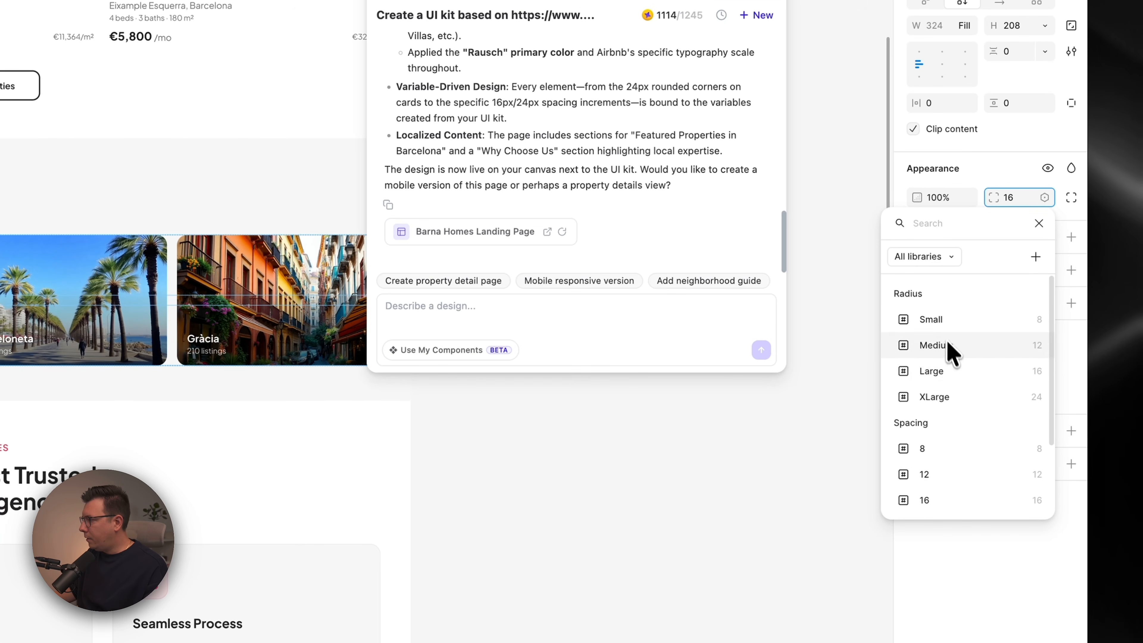
left_click(949, 372)
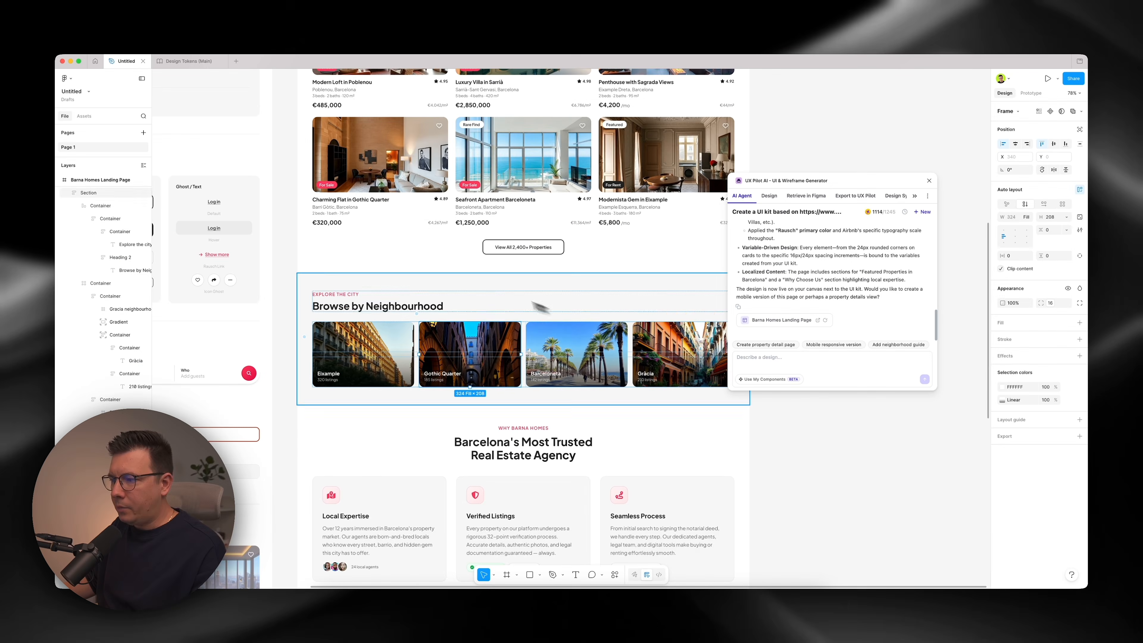
Inspect the layout and colour properties of the Eixample neighbourhood card and the landing page's footer.
left_click(360, 352)
scroll(585, 225, "up", 5)
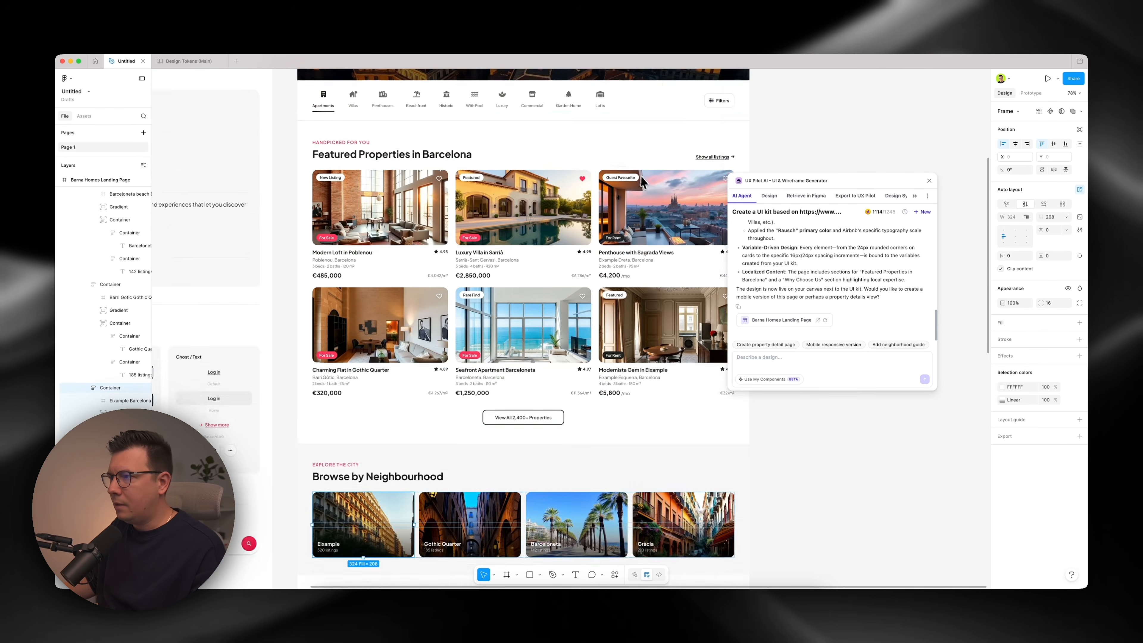
scroll(643, 183, "up", 4)
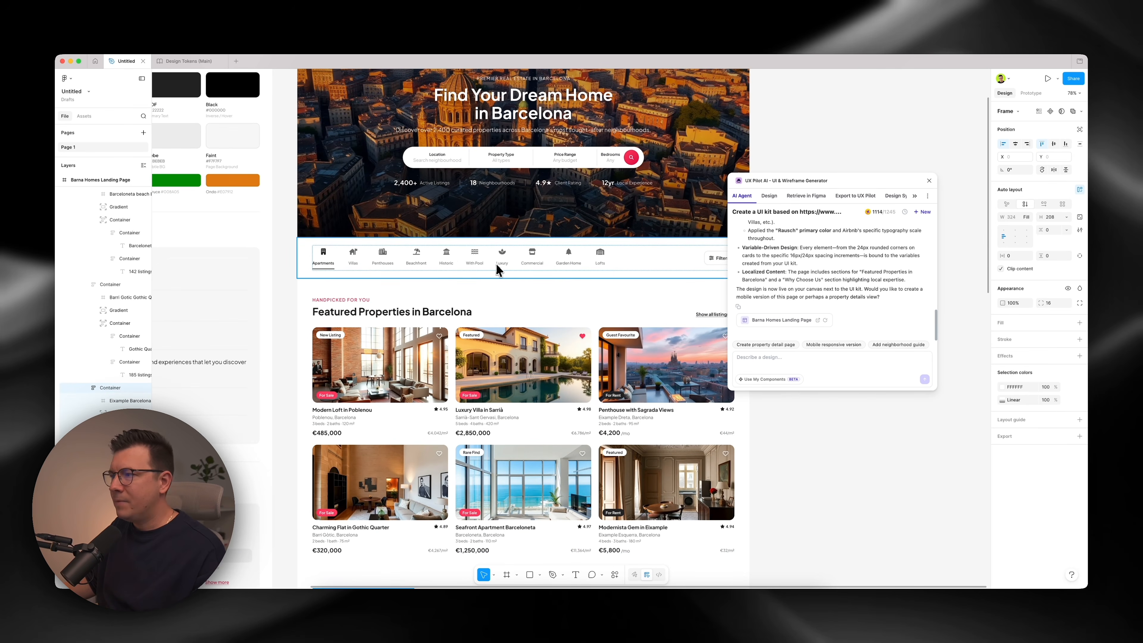
scroll(513, 267, "up", 2)
scroll(510, 268, "down", 20)
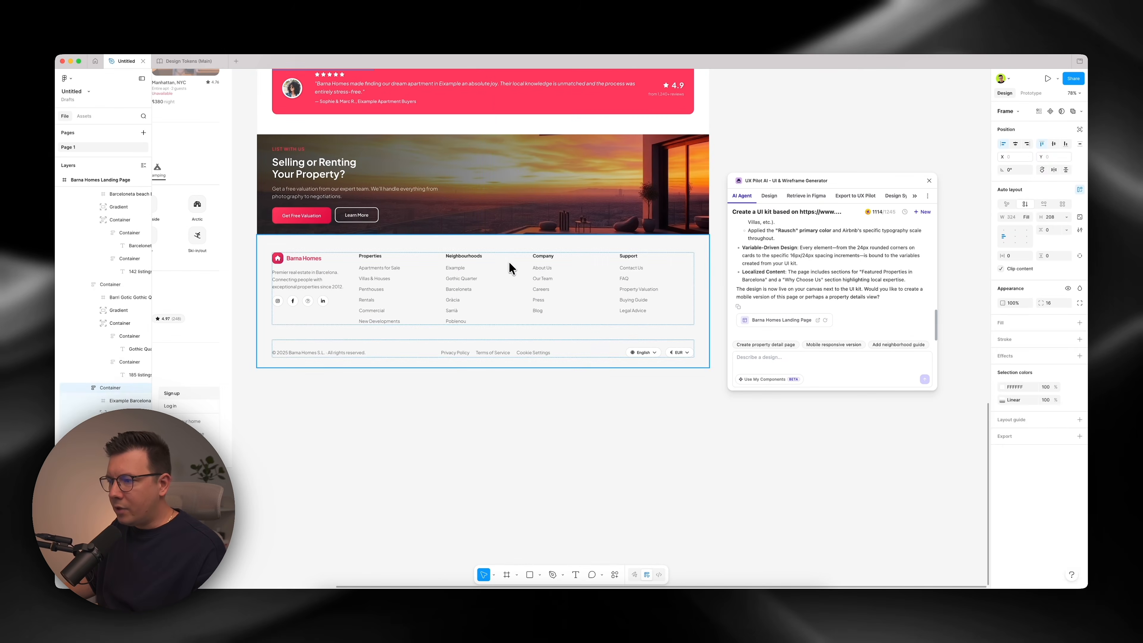
left_click(487, 281)
scroll(491, 279, "up", 7)
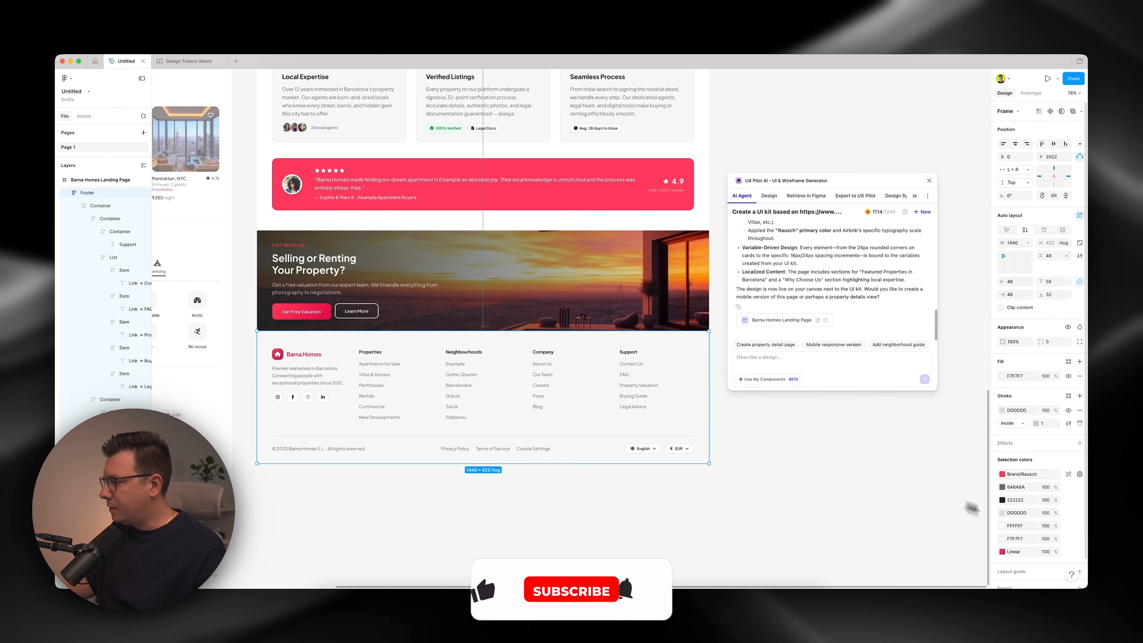
Examine the landing page from the selling call-to-action up to the hero, featured properties and neighbourhoods, and view it beside the UI kit.
scroll(436, 320, "up", 3)
left_click(487, 318)
scroll(499, 316, "up", 14)
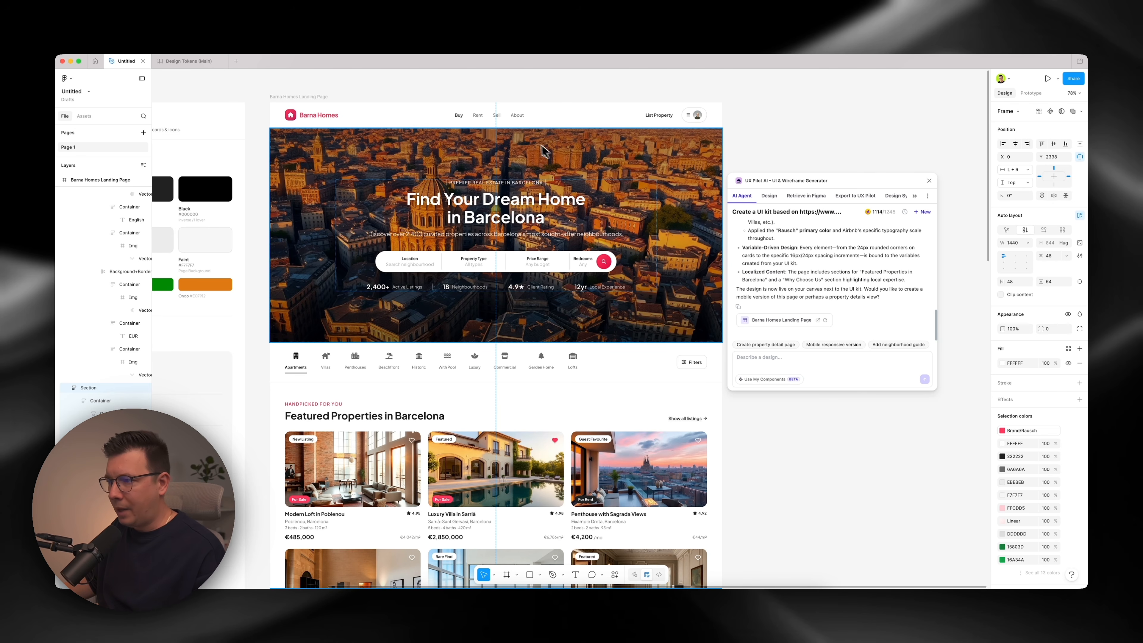
scroll(522, 248, "down", 3)
scroll(445, 331, "down", 5)
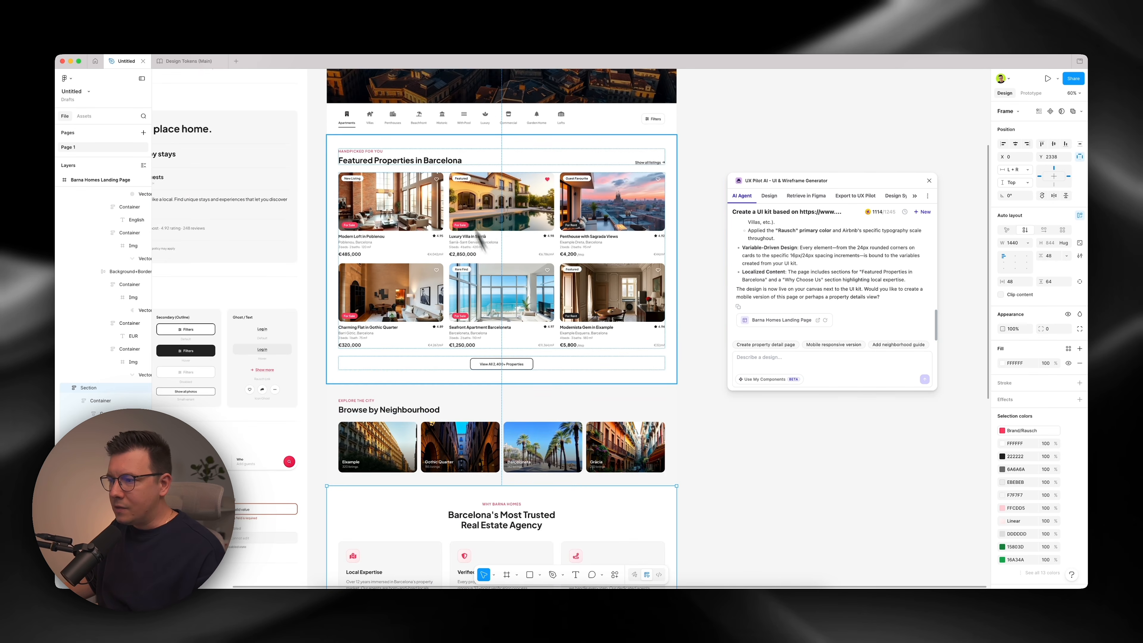
scroll(496, 218, "down", 5)
left_click(668, 156)
scroll(637, 234, "up", 2)
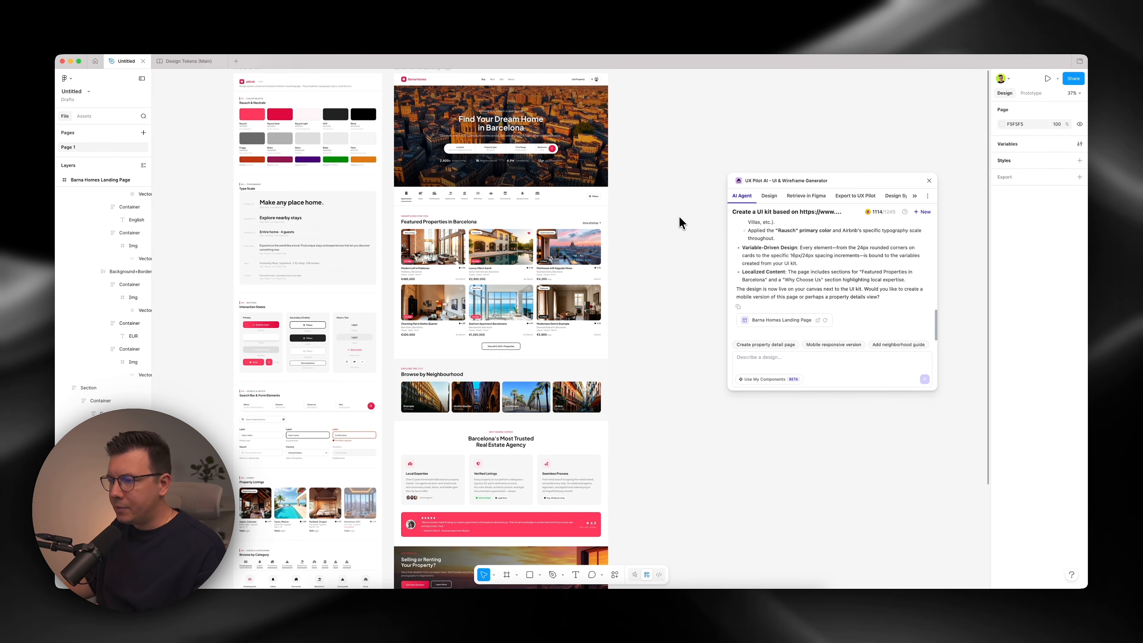
scroll(679, 218, "up", 1)
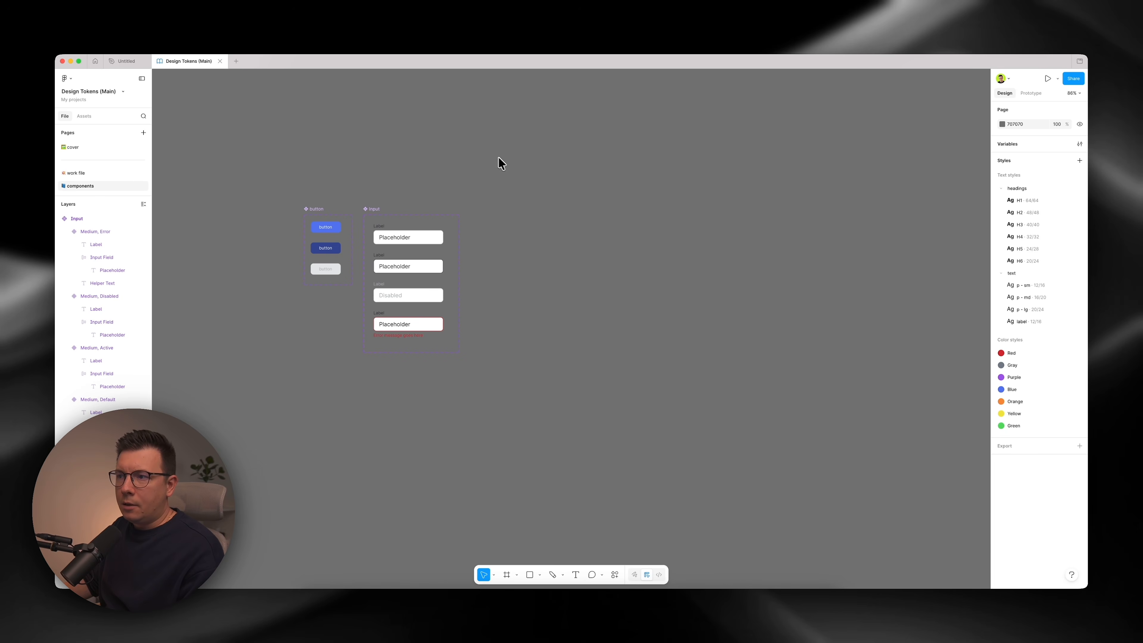
Review the alias, base and typography variable collections on the work file page of the Design Tokens (Main) file.
scroll(216, 117, "right", 2)
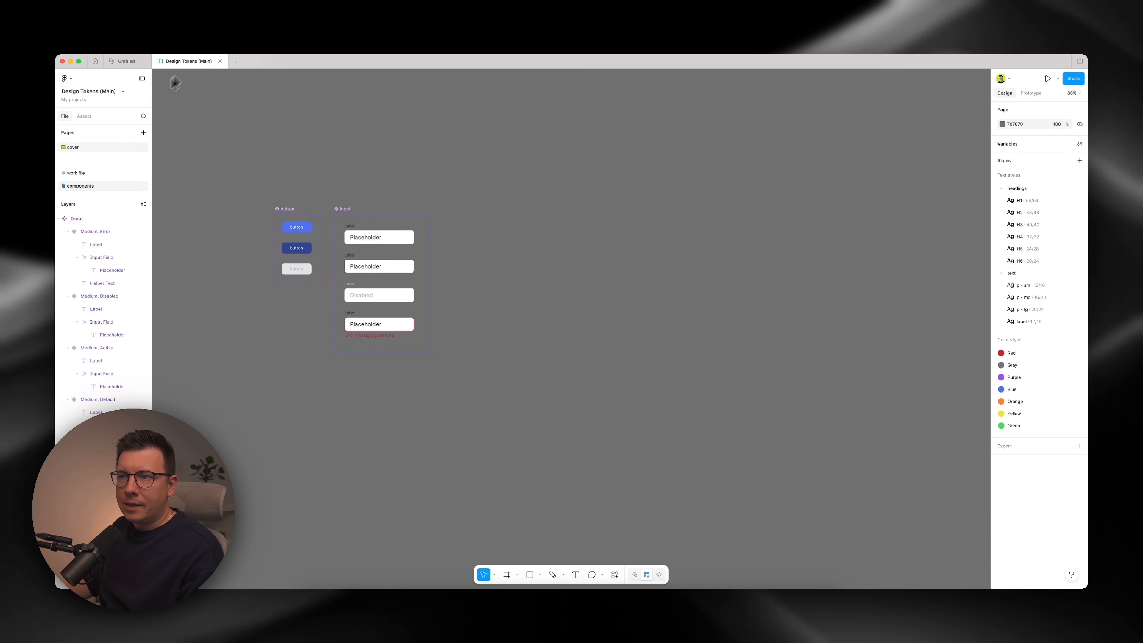
left_click(78, 173)
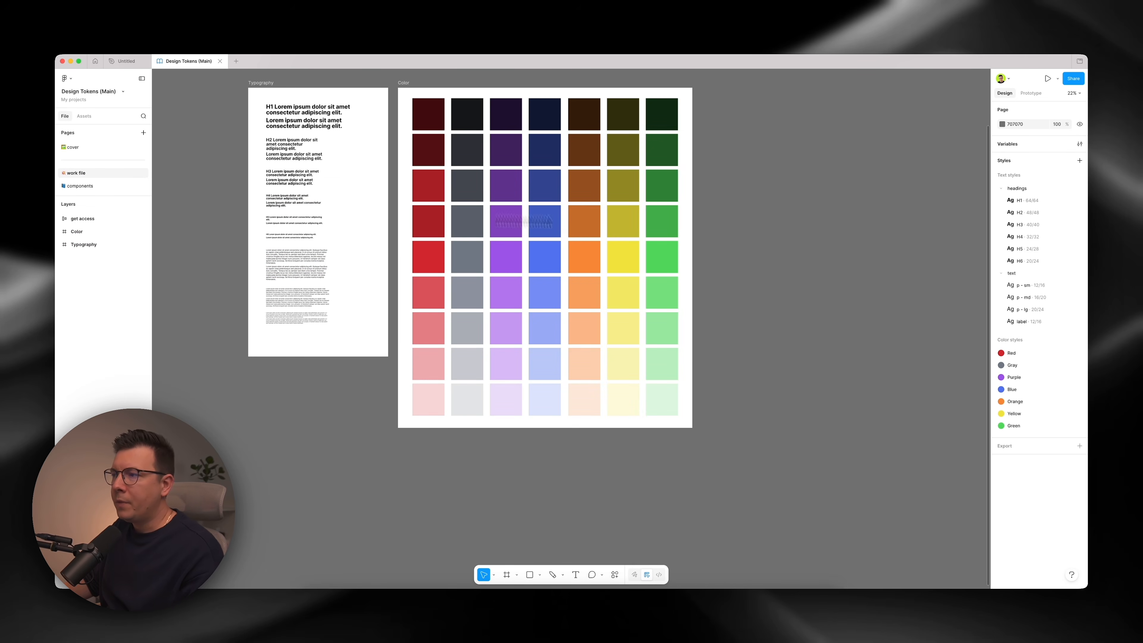
left_click(1079, 145)
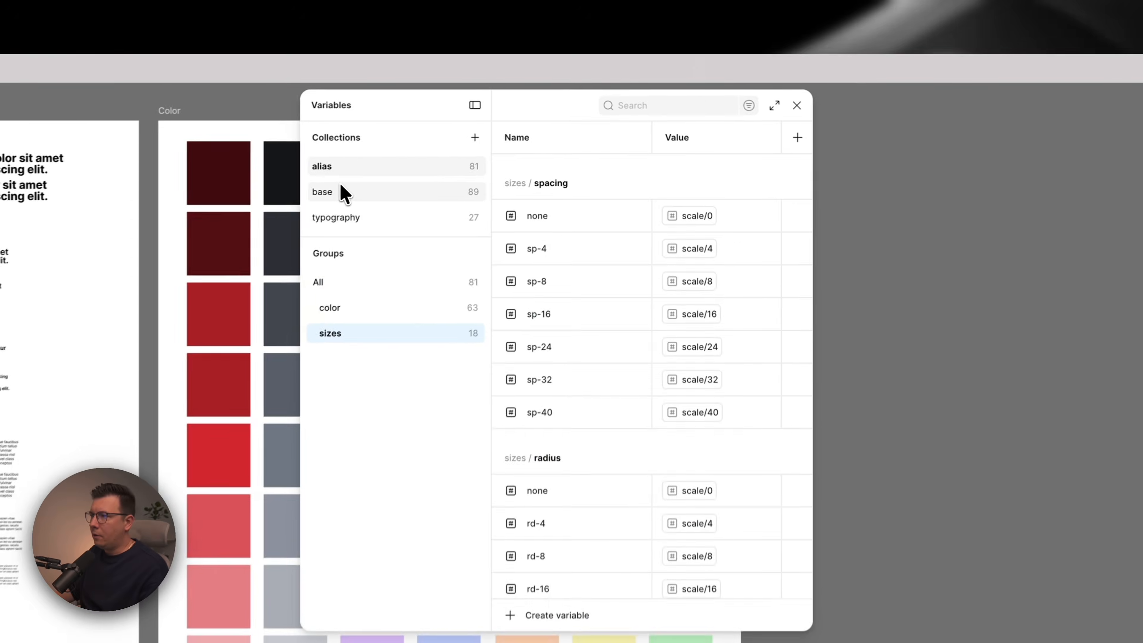
left_click(493, 123)
left_click(359, 218)
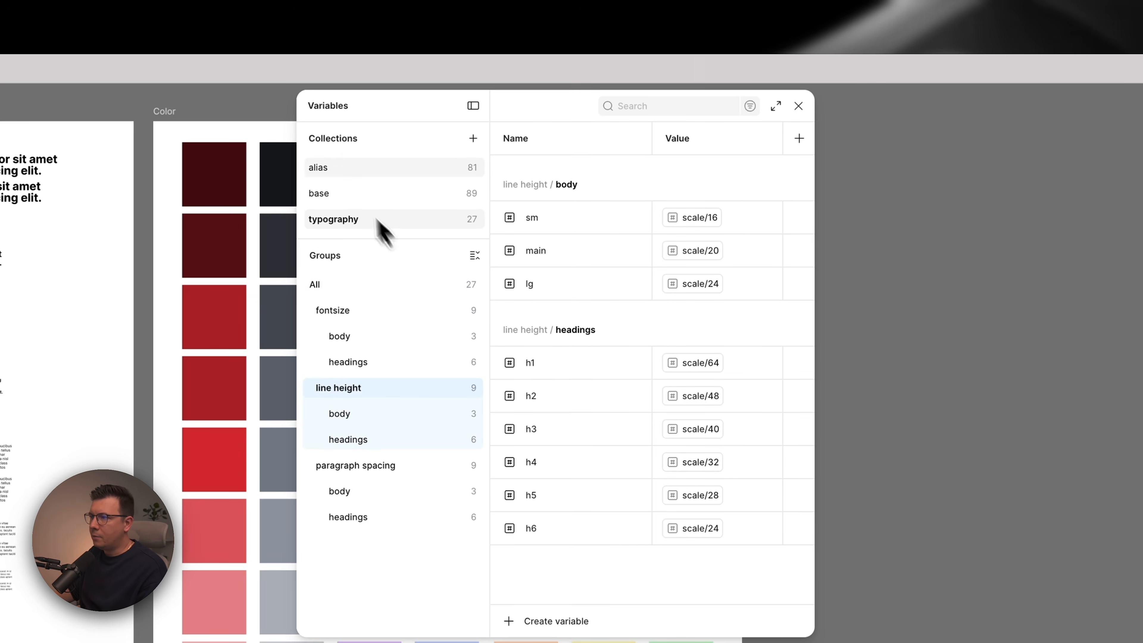
left_click(324, 191)
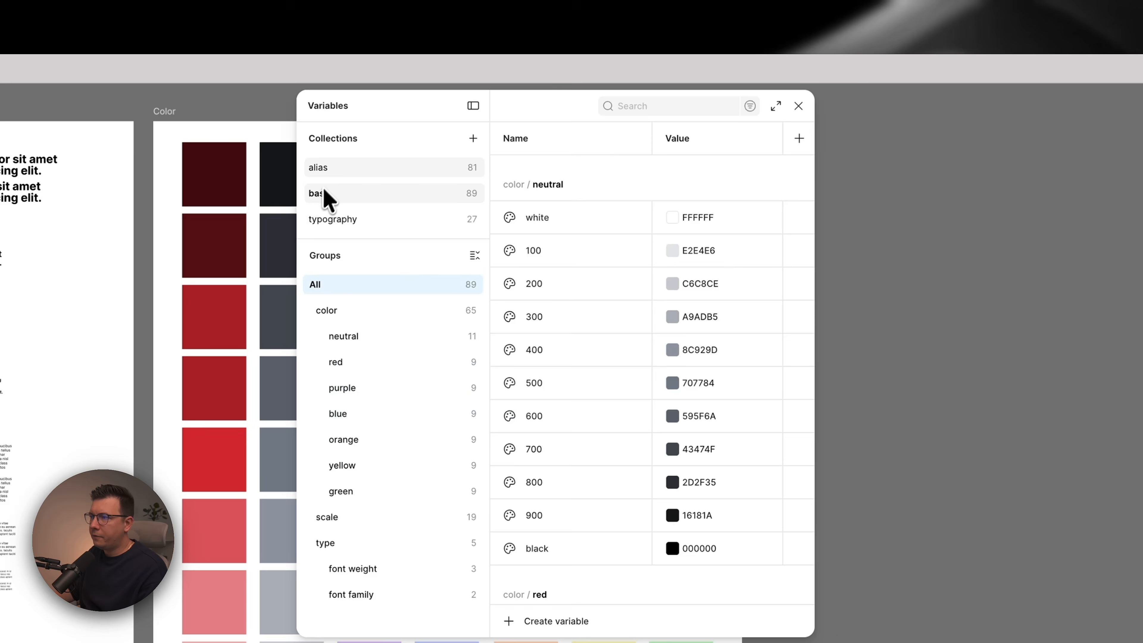
left_click(330, 172)
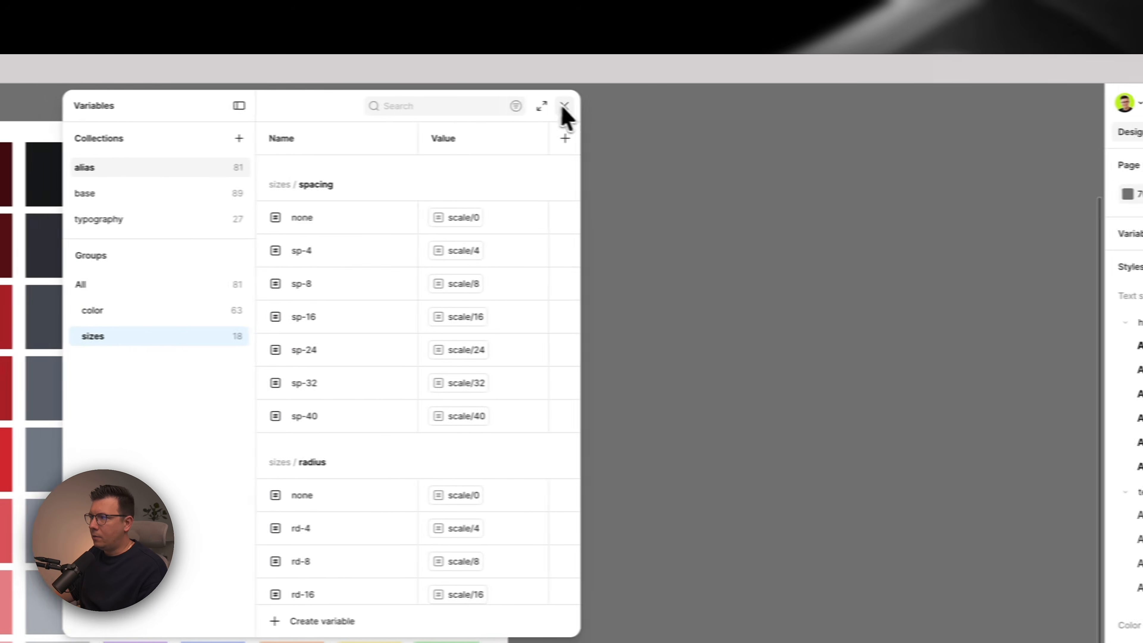
left_click(798, 106)
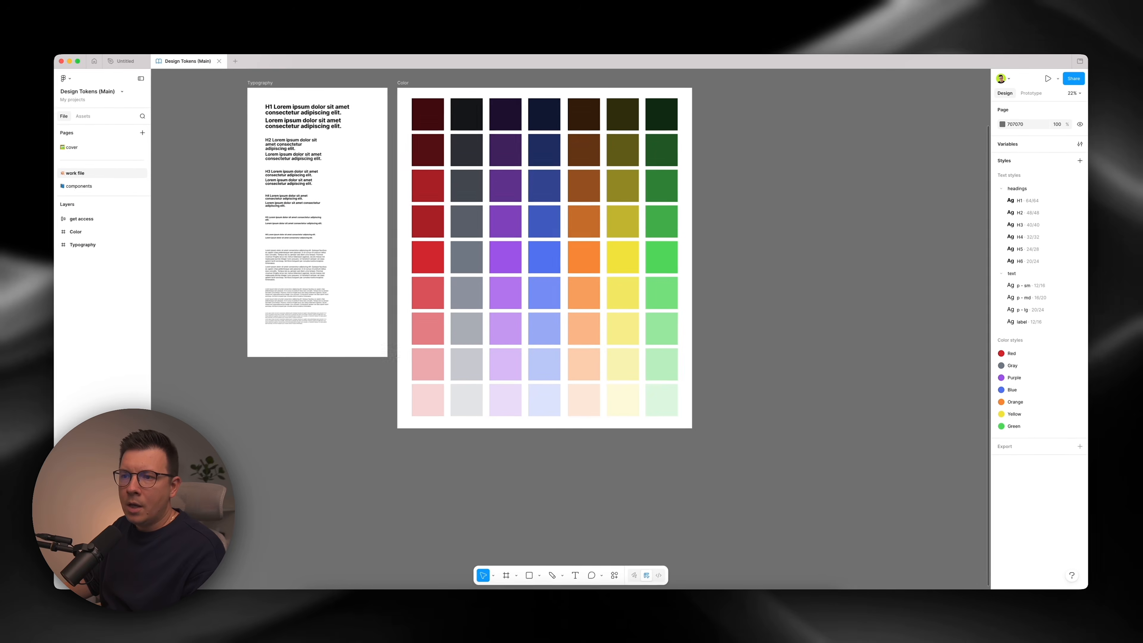
Inspect the button and input component sets on the components page.
left_click(82, 184)
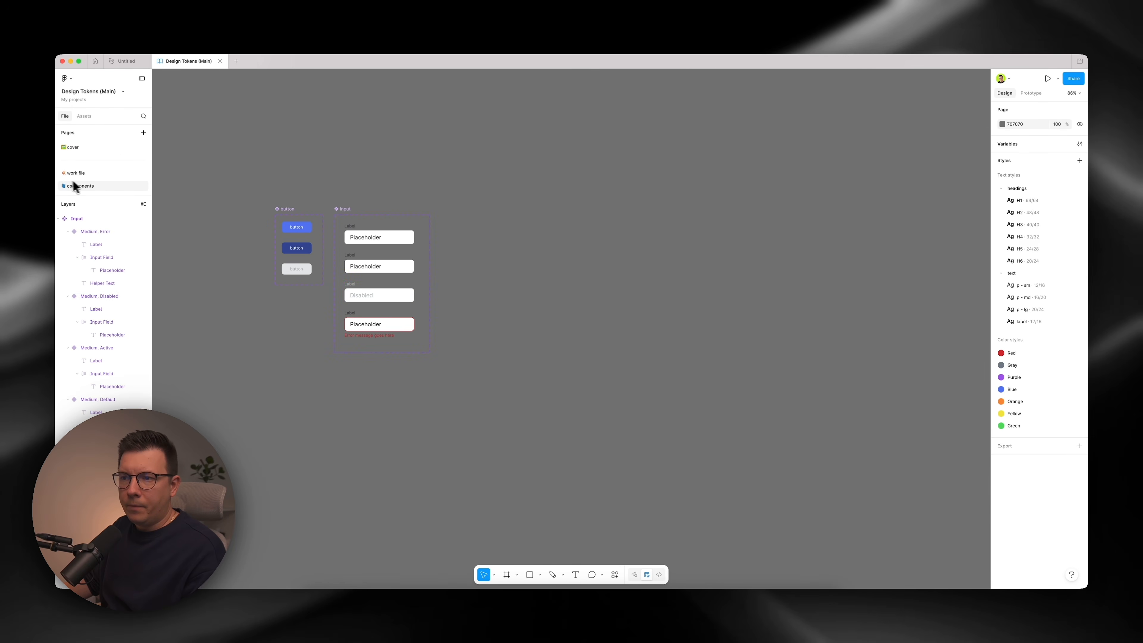
scroll(612, 236, "right", 2)
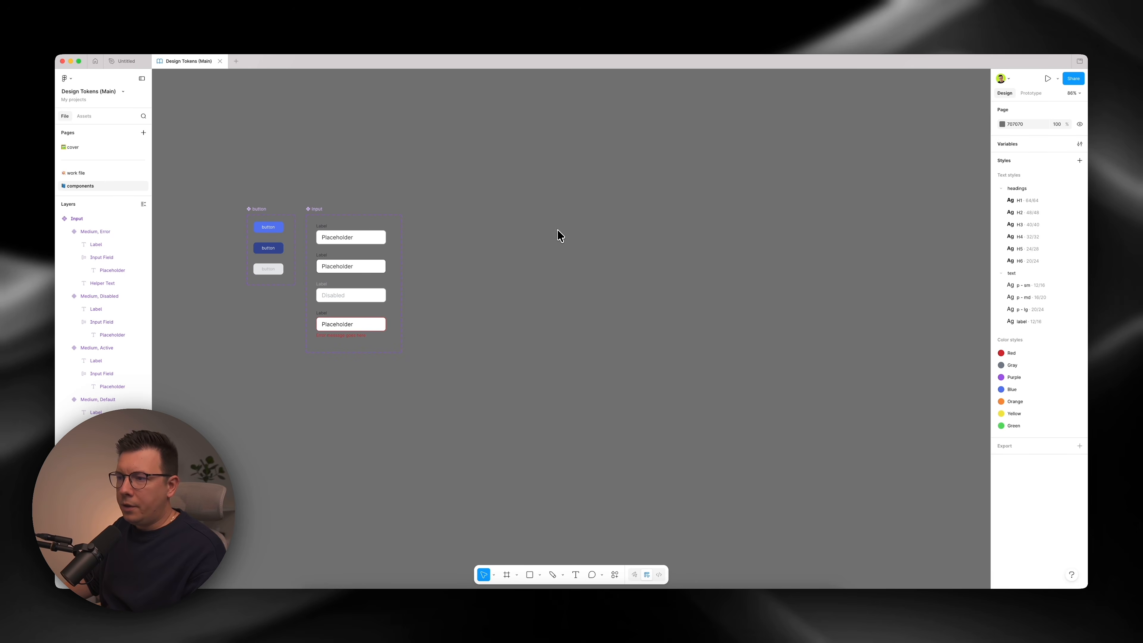
left_click(268, 215)
left_click(322, 214)
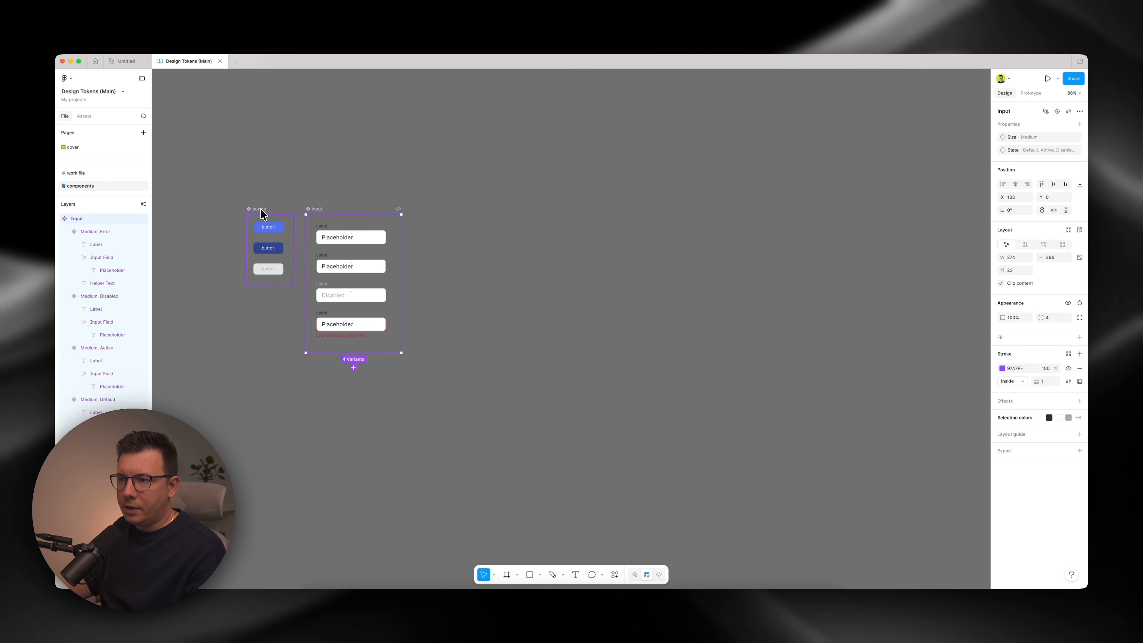
left_click_drag(263, 215, 258, 214)
left_click(311, 215)
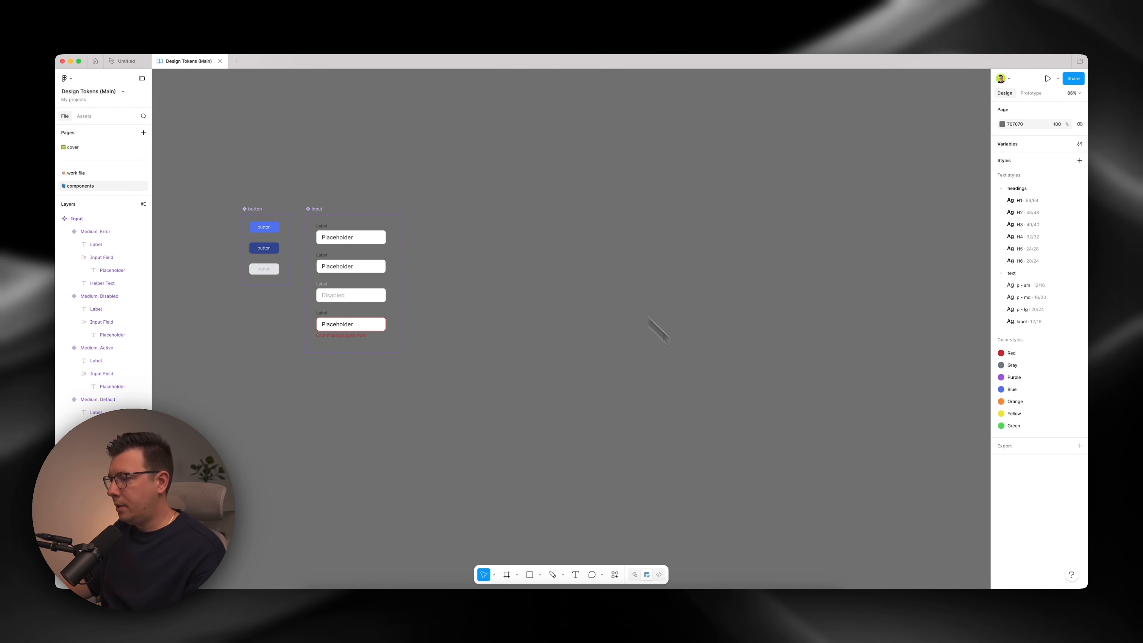
Launch the UX Pilot AI plugin and place its window beside the component sets.
left_click(615, 576)
left_click(506, 469)
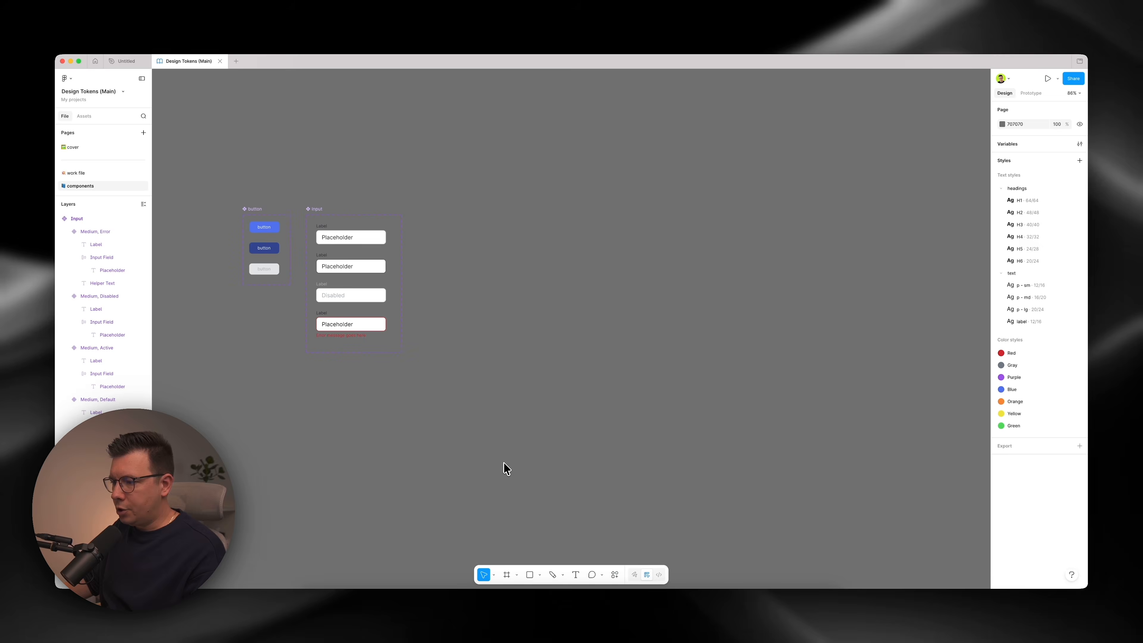
left_click_drag(881, 203, 731, 205)
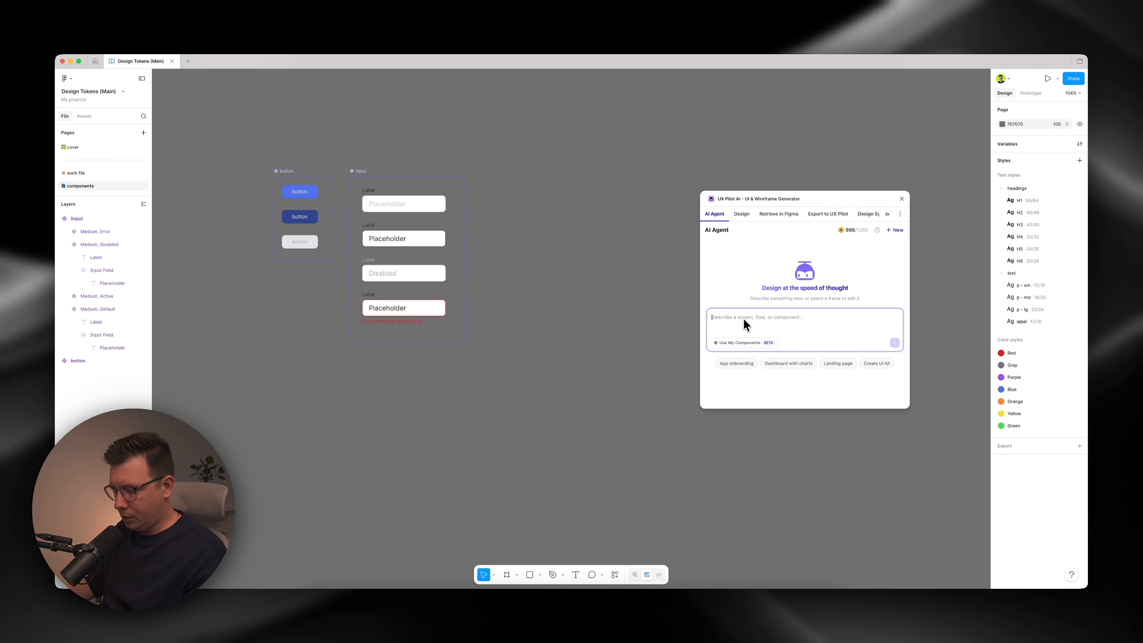
Enable Use My Components and submit the prompt "create a FAQ component with states. Only use Figma variables from this file.".
type("create a FAQ component with states. Only use Figma variables from this file.")
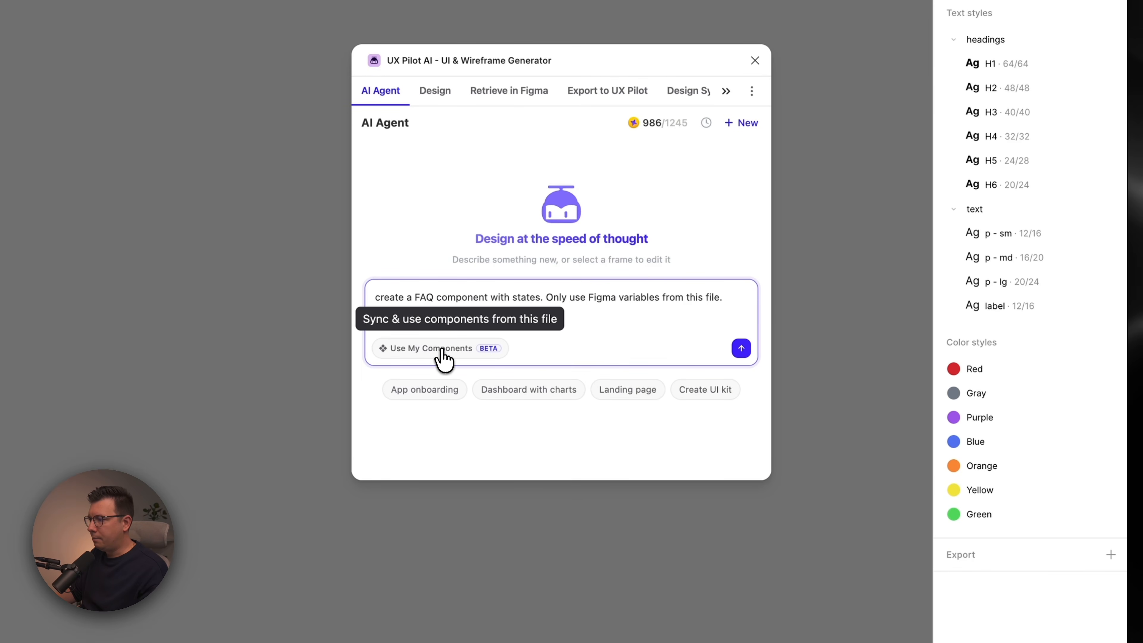
left_click(443, 356)
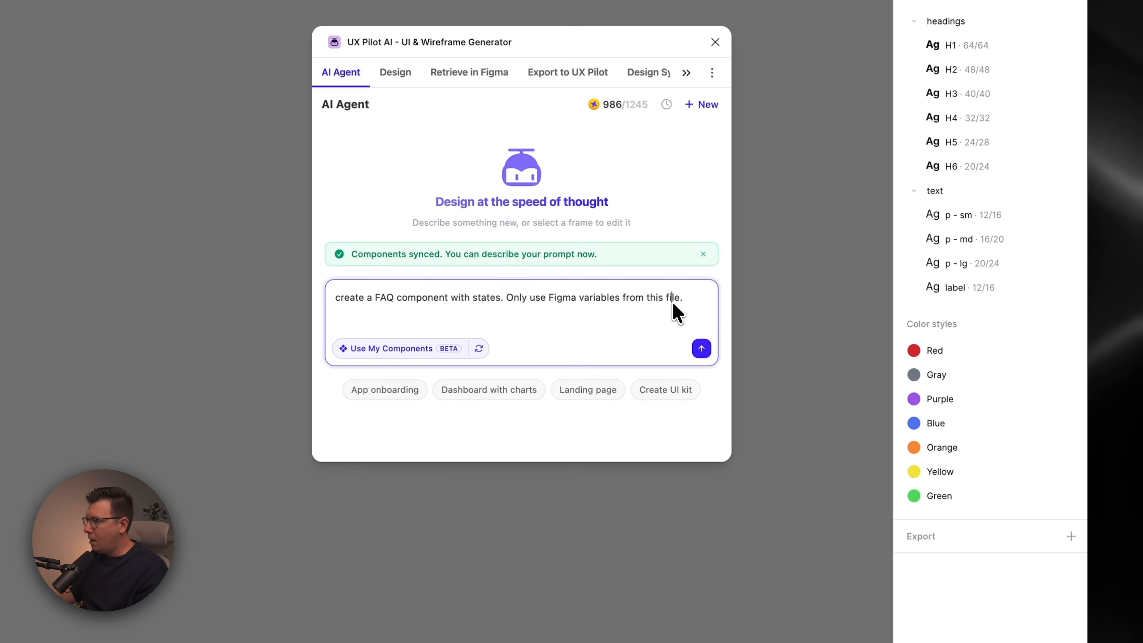
left_click(702, 349)
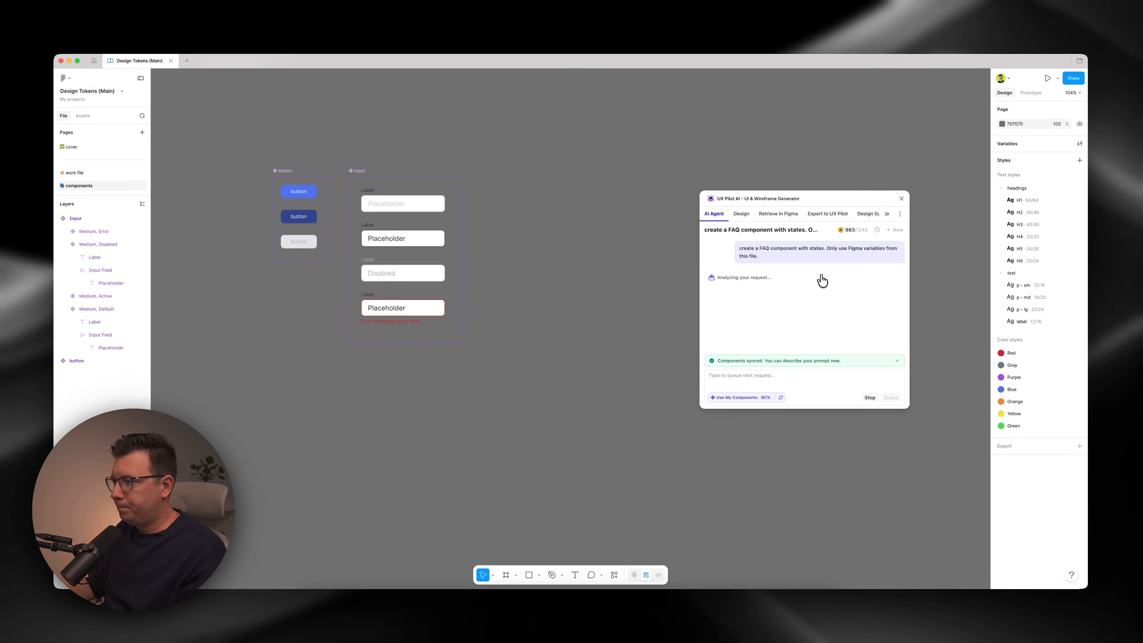
Examine the collapsed and expanded states in the generated FAQ Component Explorations frame and their layout and colour properties.
left_click_drag(560, 276, 493, 271)
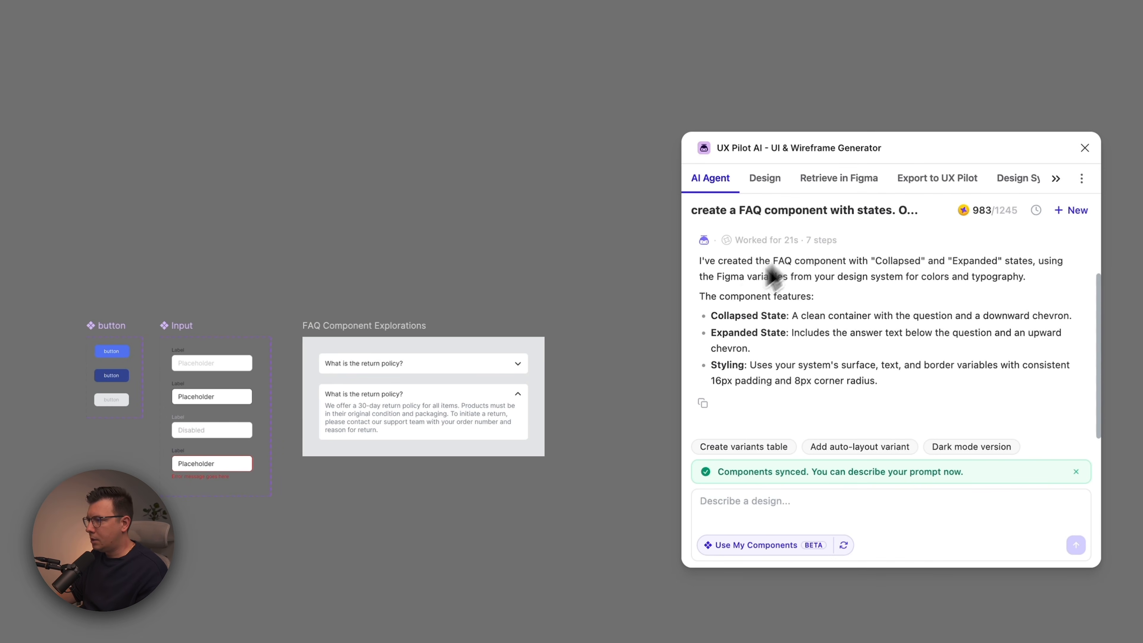
scroll(503, 439, "up", 5)
scroll(321, 323, "left", 2)
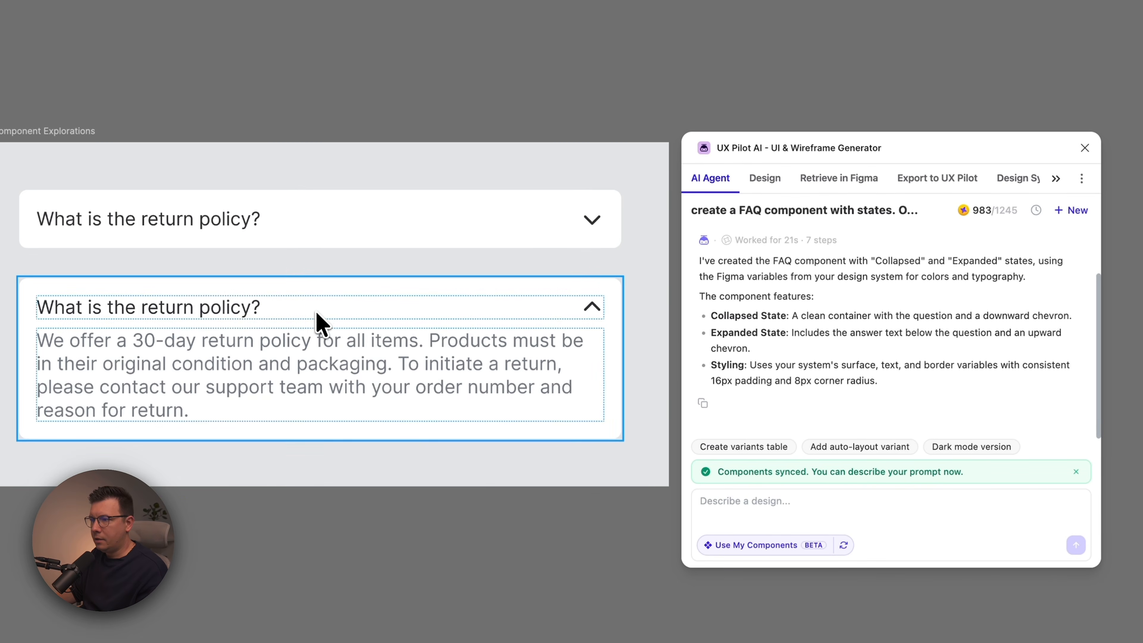
left_click(424, 224)
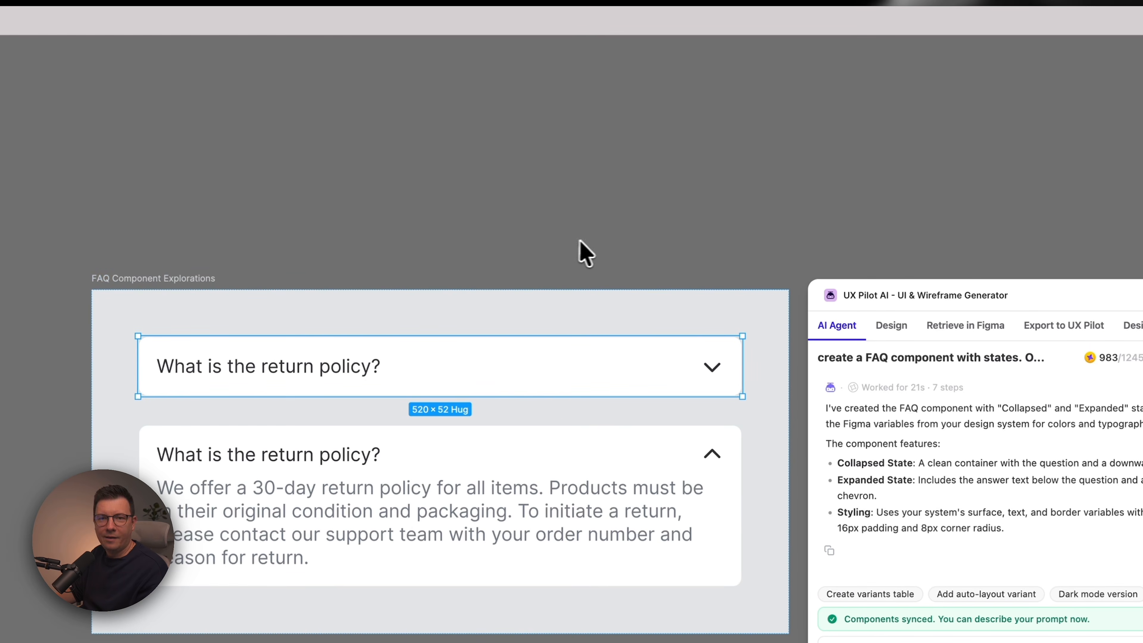
left_click(614, 205)
left_click(526, 446)
scroll(589, 291, "right", 2)
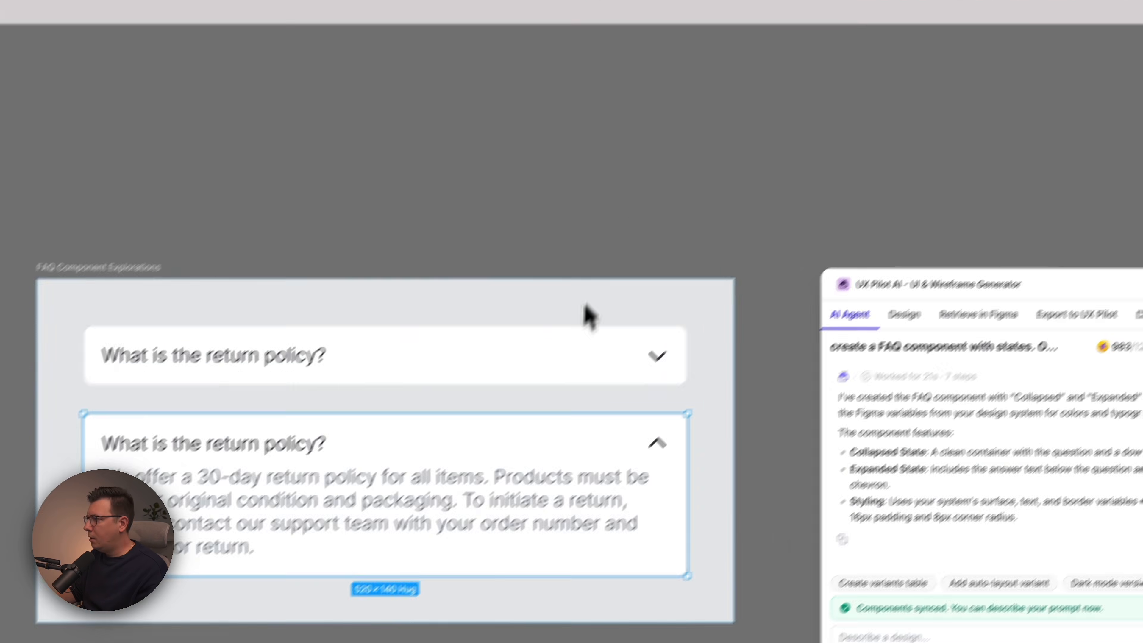
scroll(582, 178, "left", 1)
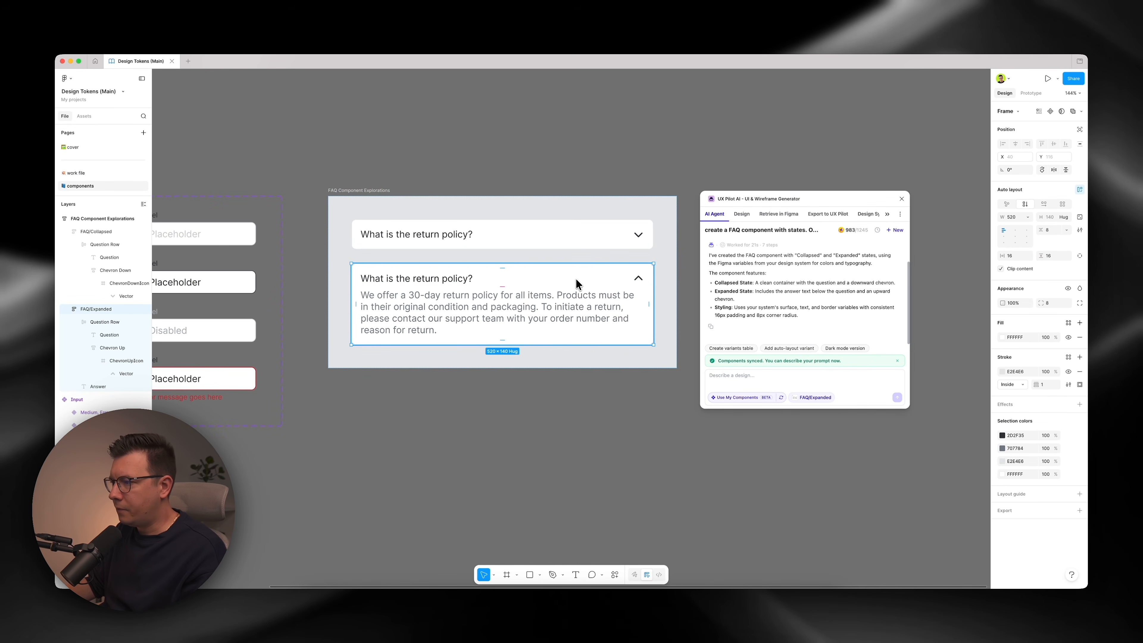
left_click(514, 233)
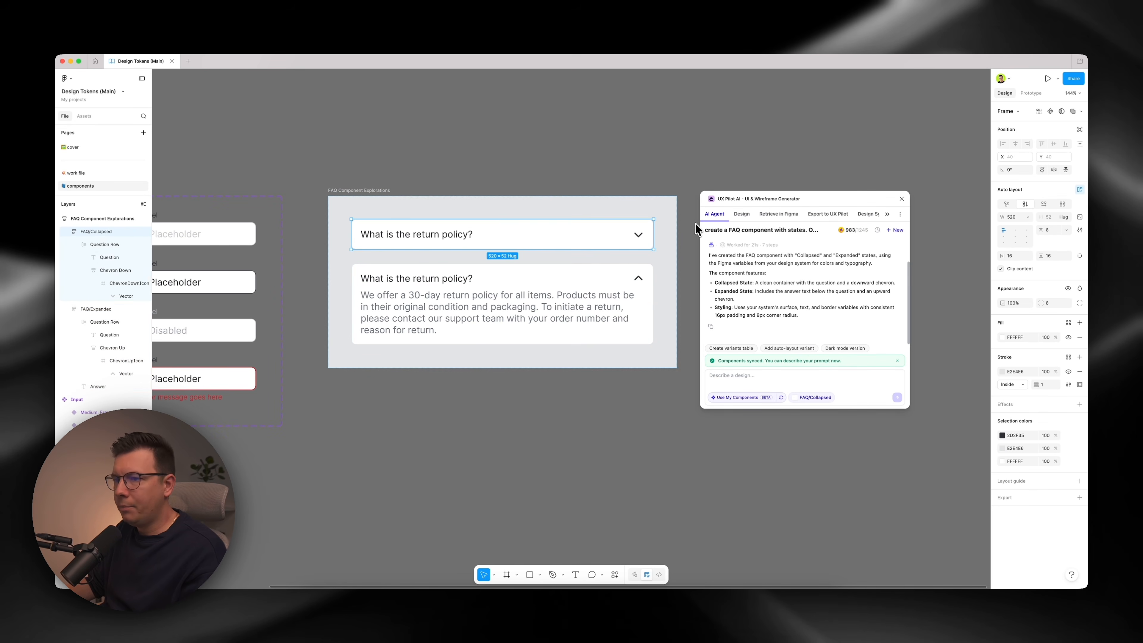
left_click(732, 380)
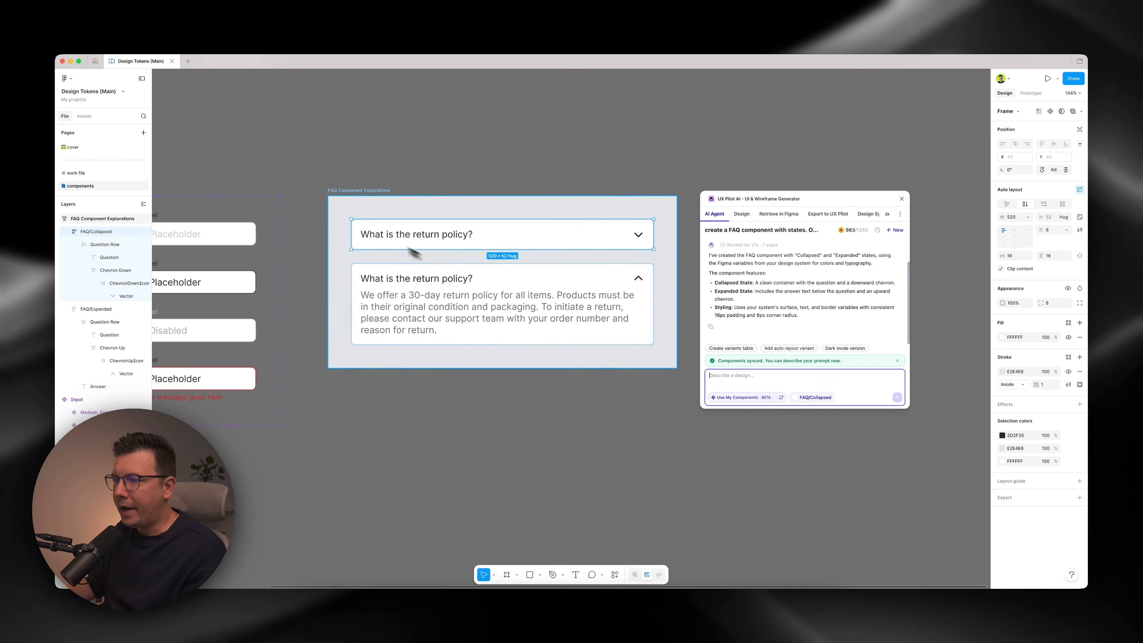
left_click(430, 141)
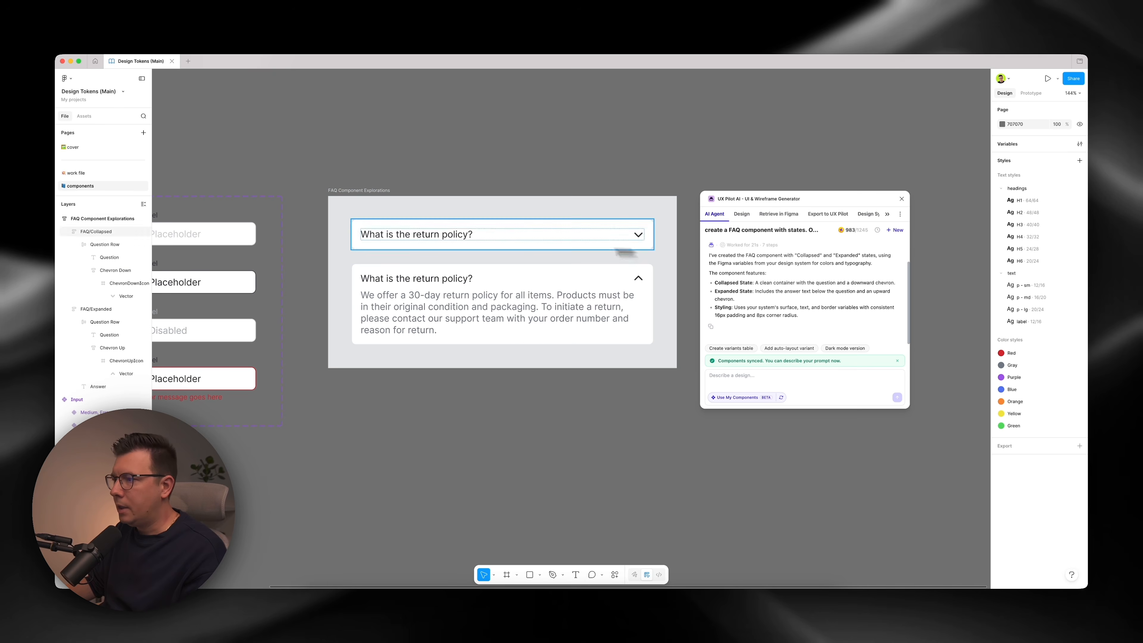
Apply the sp-16 spacing variable to the horizontal and vertical padding of the FAQ/Collapsed frame.
left_click(495, 245)
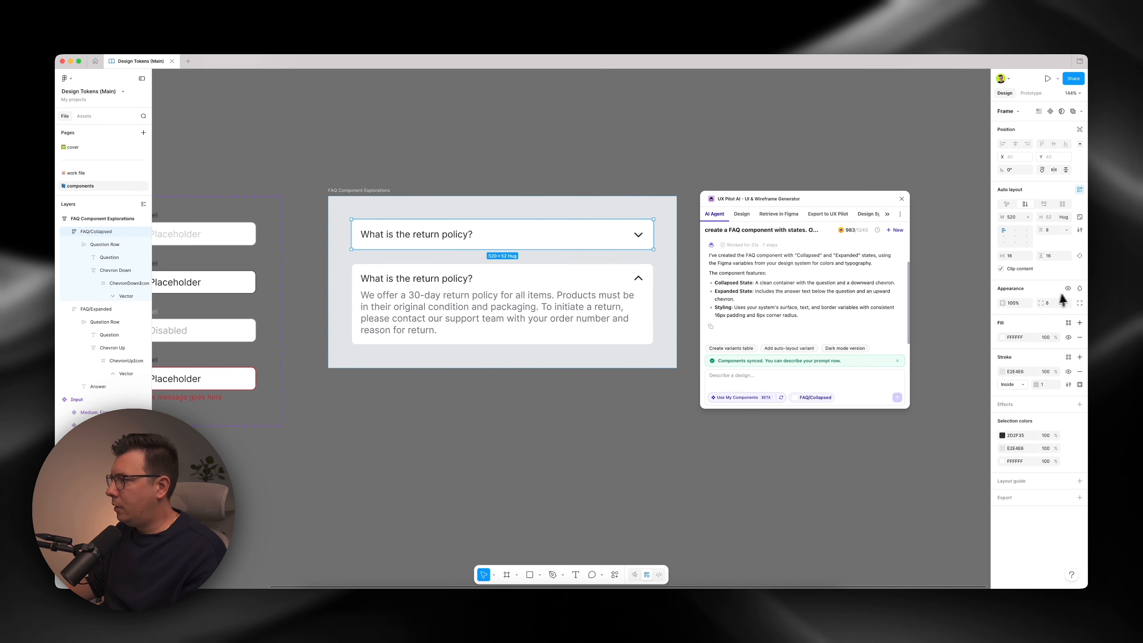
left_click(1027, 256)
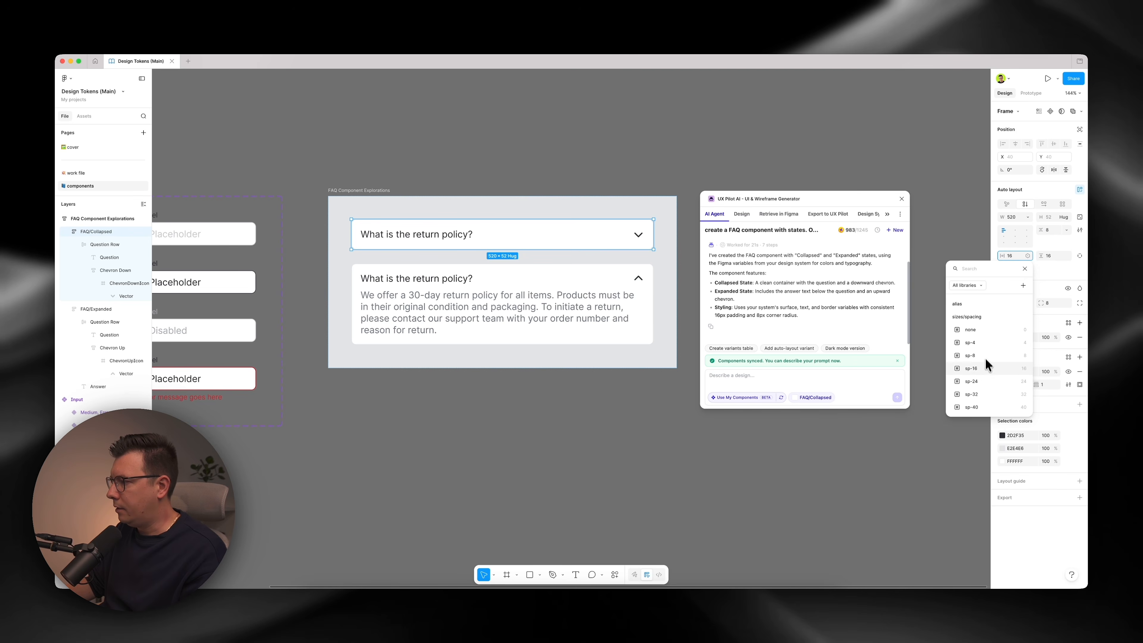
left_click(985, 366)
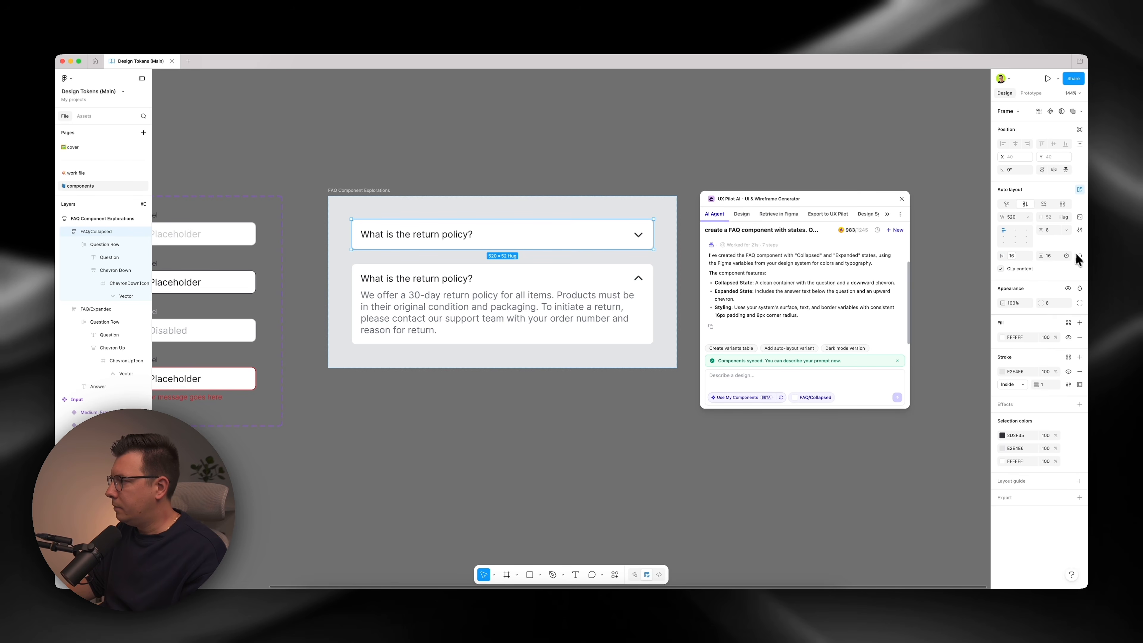
left_click(1066, 256)
left_click(1018, 363)
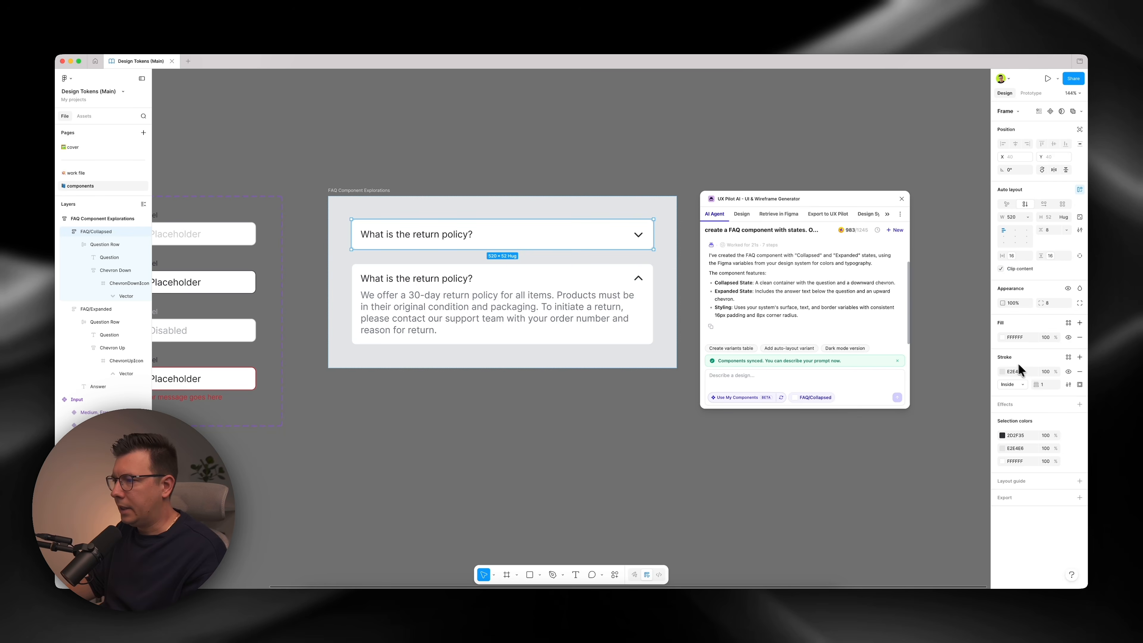
Inspect the layer structure of the FAQ/Collapsed frame, including its question row and chevron.
left_click(488, 172)
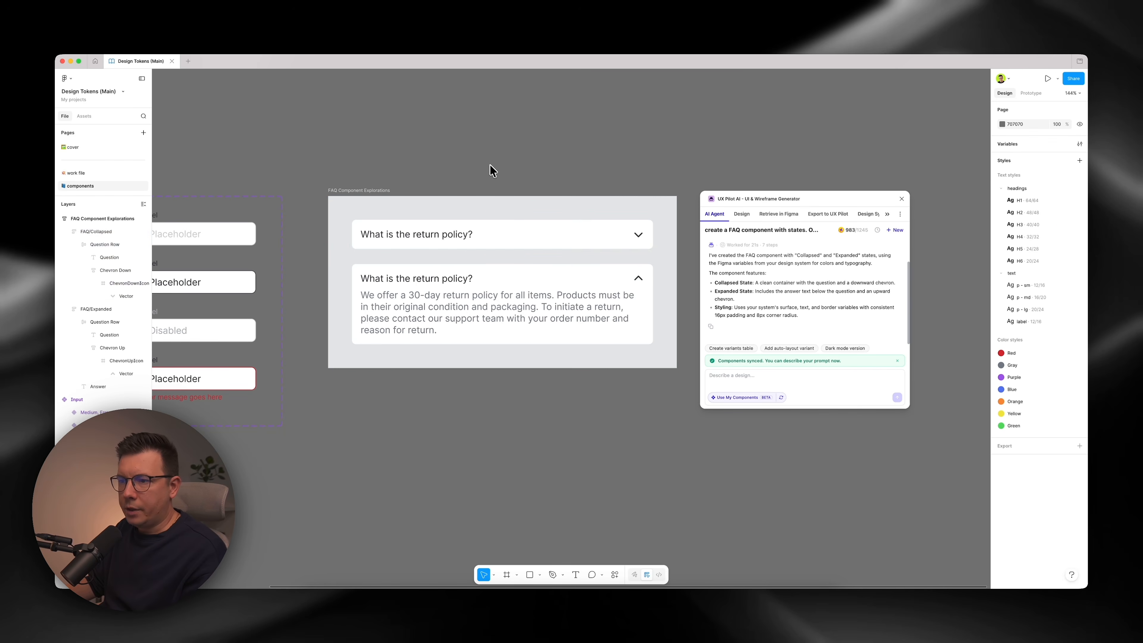
left_click(511, 230)
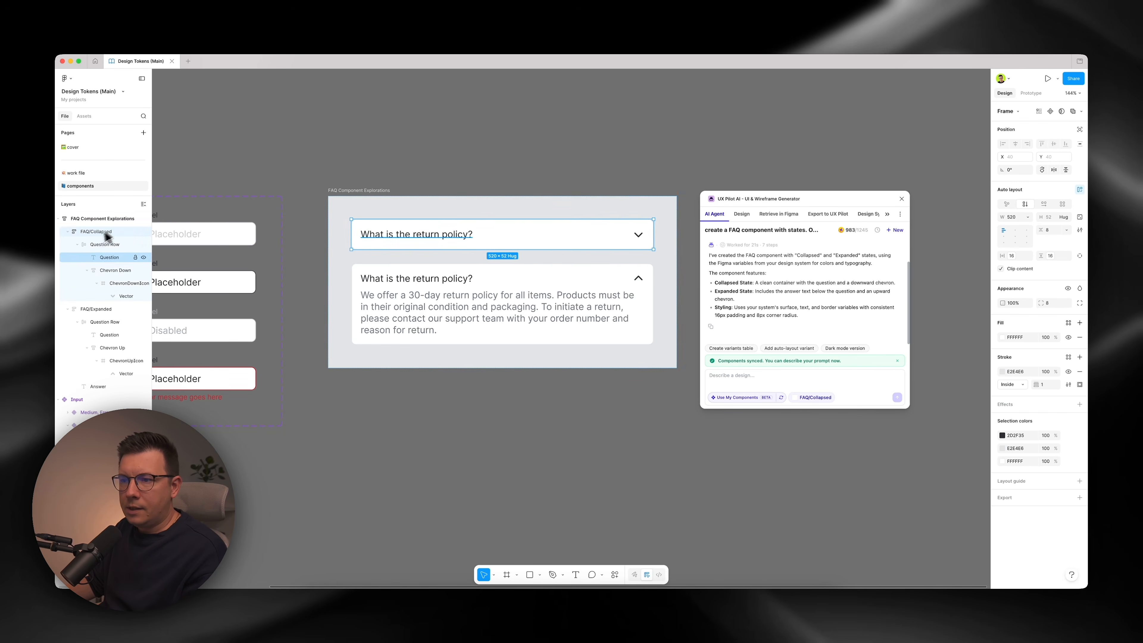
scroll(387, 167, "left", 2)
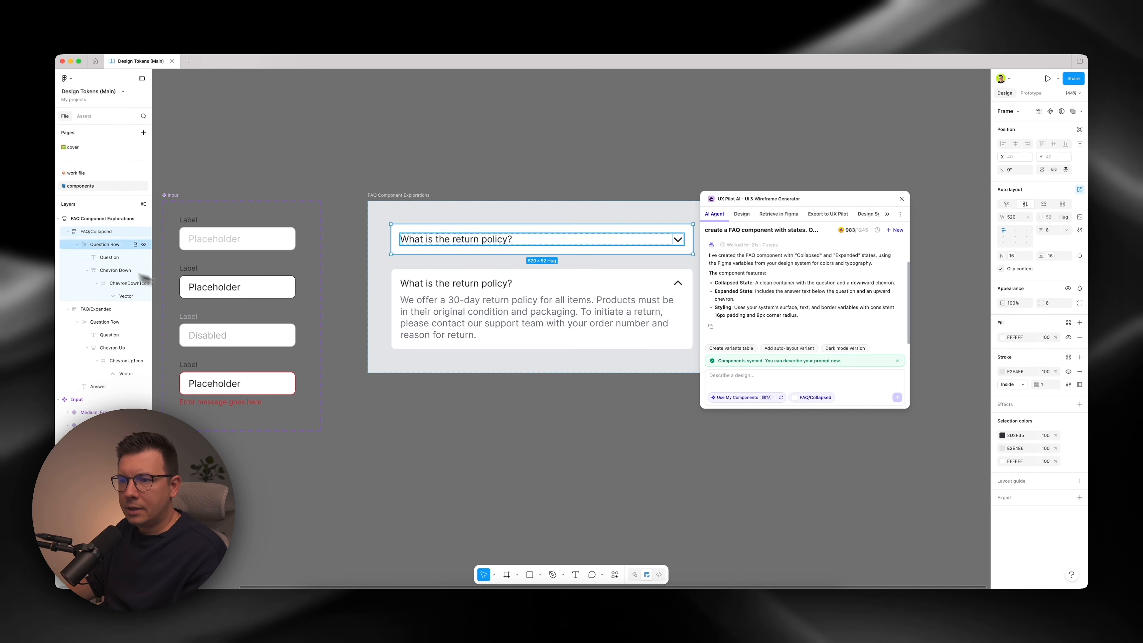
Move the FAQ/Collapsed and FAQ/Expanded frames out of the FAQ Component Explorations frame onto the empty canvas below it.
left_click(68, 309)
left_click(82, 260)
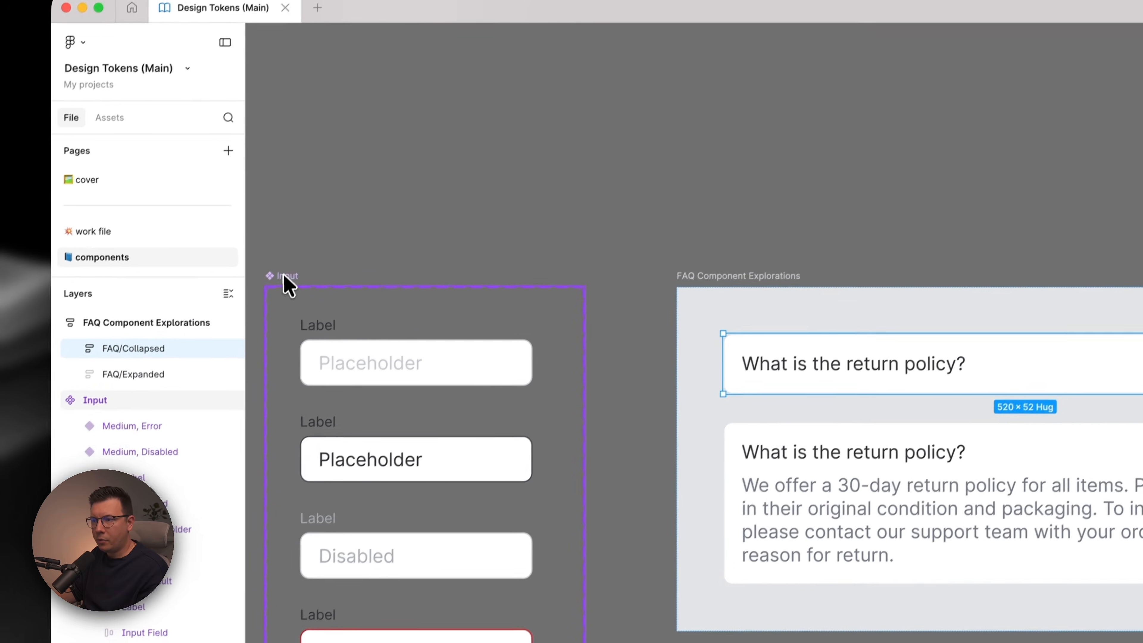
left_click(288, 198)
left_click(892, 373)
left_click(851, 447, "shift")
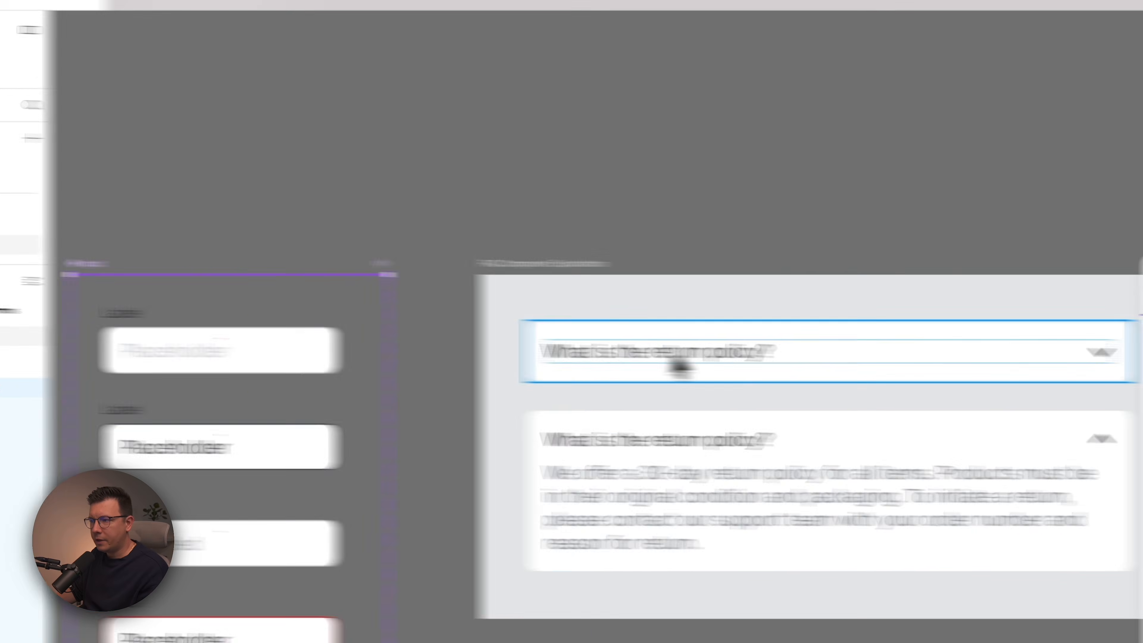
scroll(574, 434, "down", 3)
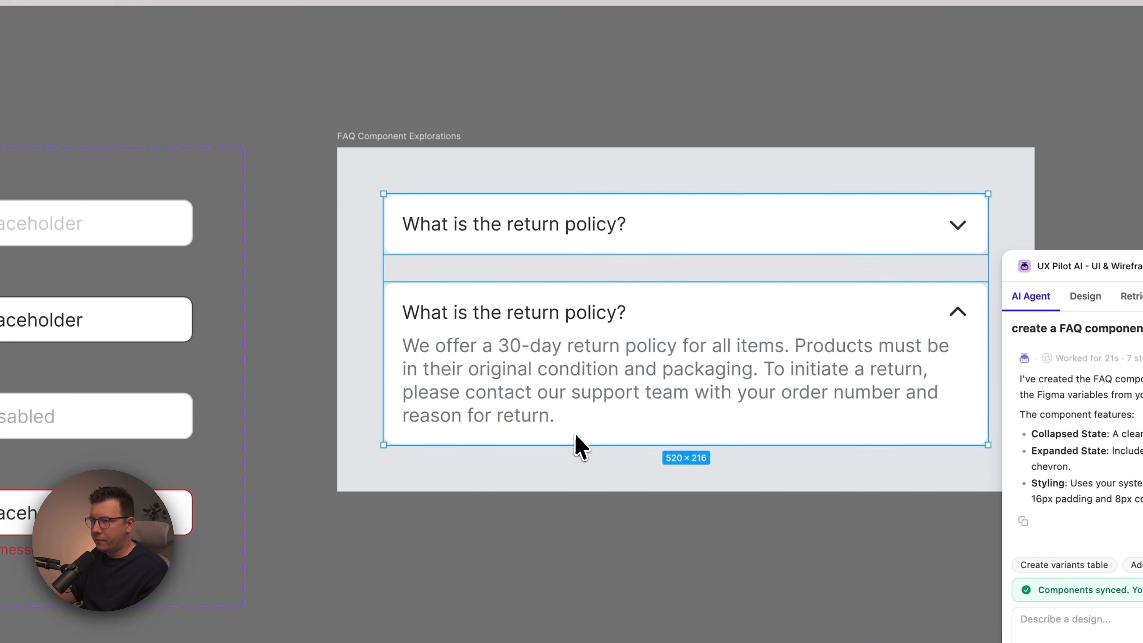
left_click_drag(676, 237, 607, 359)
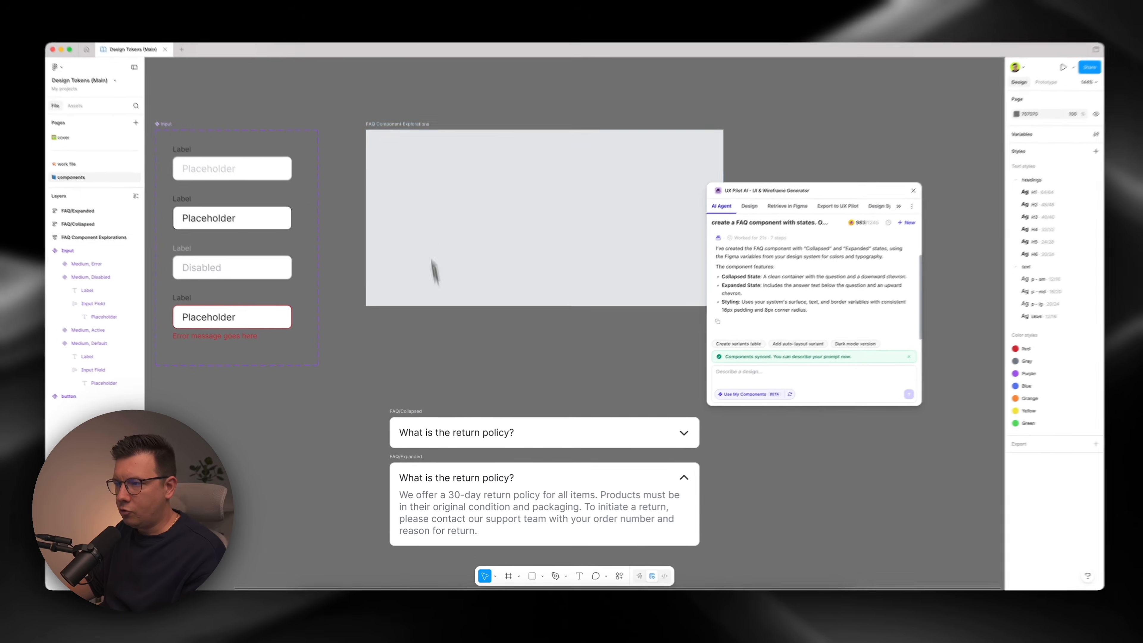
Delete the emptied FAQ Component Explorations frame.
left_click(419, 134)
key("BackSpace")
scroll(450, 360, "down", 4)
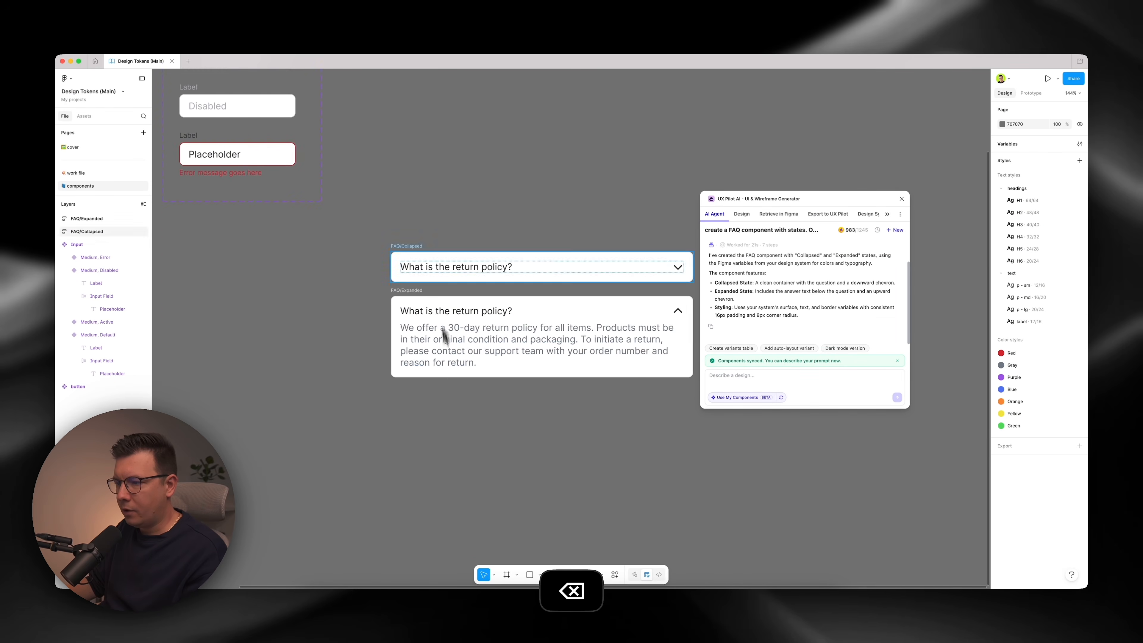
Combine the FAQ/Collapsed and FAQ/Expanded frames into a component set.
scroll(445, 357, "right", 3)
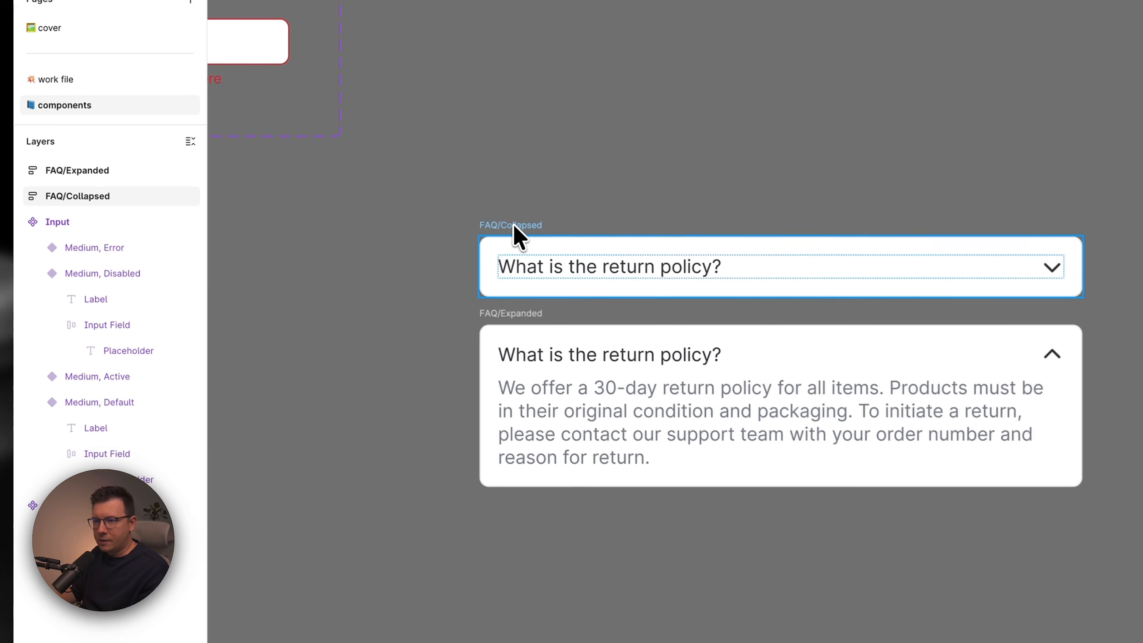
left_click_drag(250, 214, 290, 246)
left_click_drag(490, 238, 535, 337)
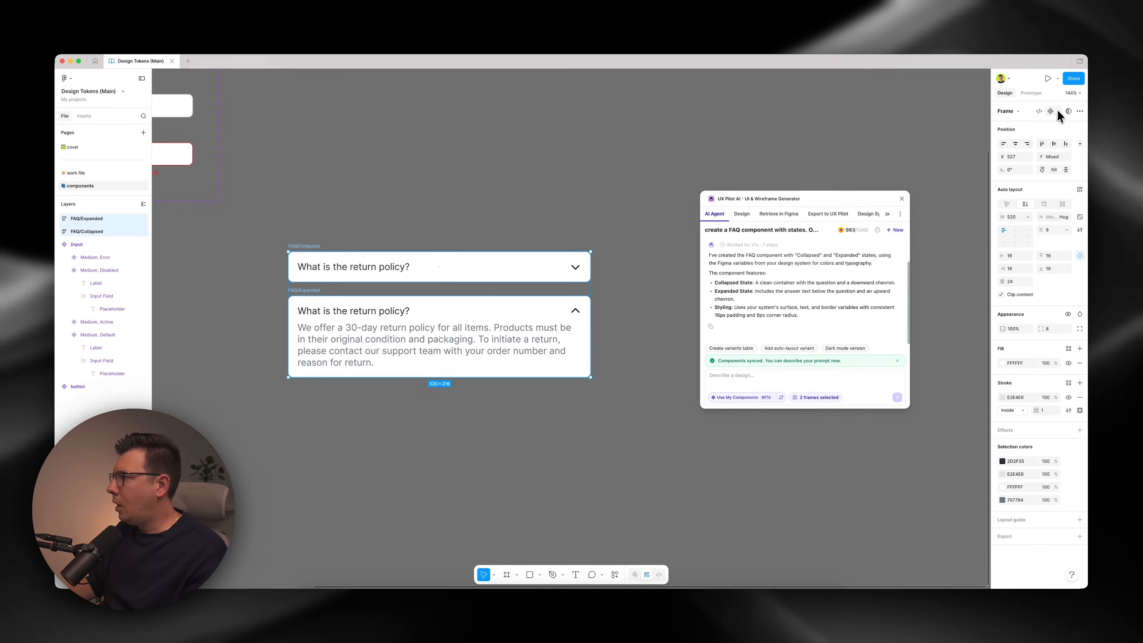
left_click(1059, 111)
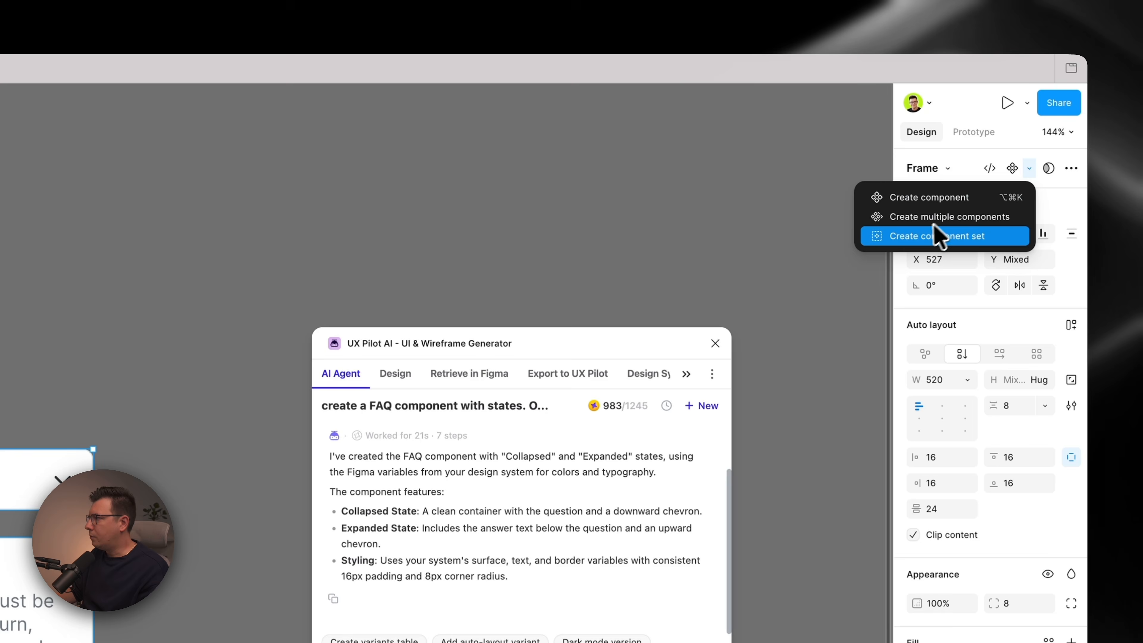
left_click(945, 238)
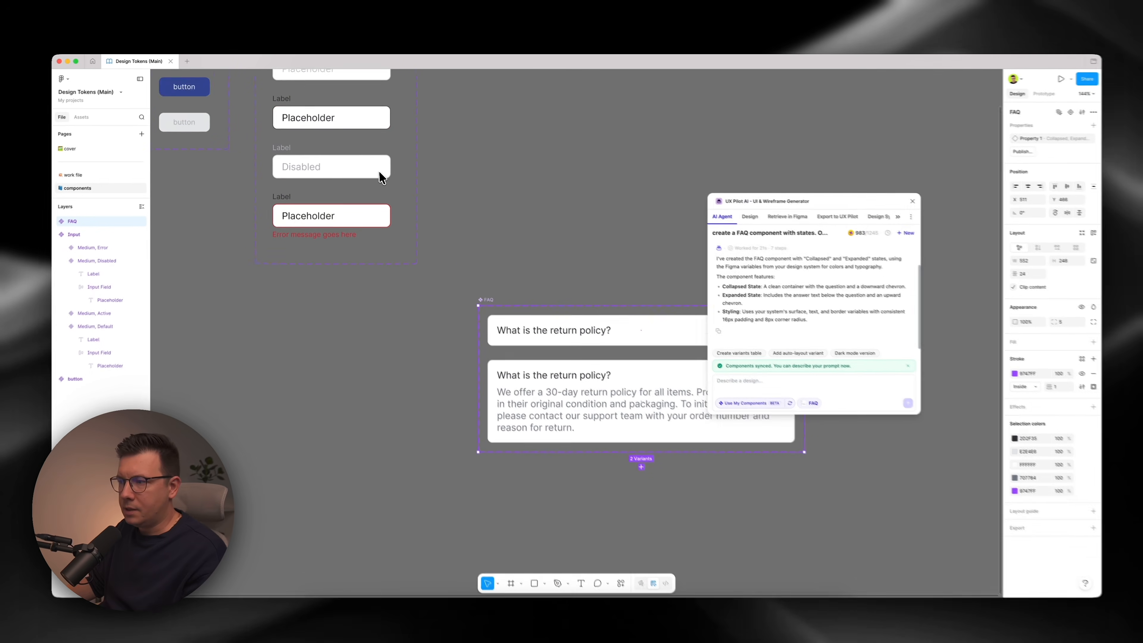
Move the FAQ component set up beside the Input component set, aligning their upper edges.
scroll(411, 387, "right", 2)
left_click_drag(390, 400, 372, 129)
left_click(564, 96)
scroll(567, 158, "up", 3)
scroll(566, 158, "right", 3)
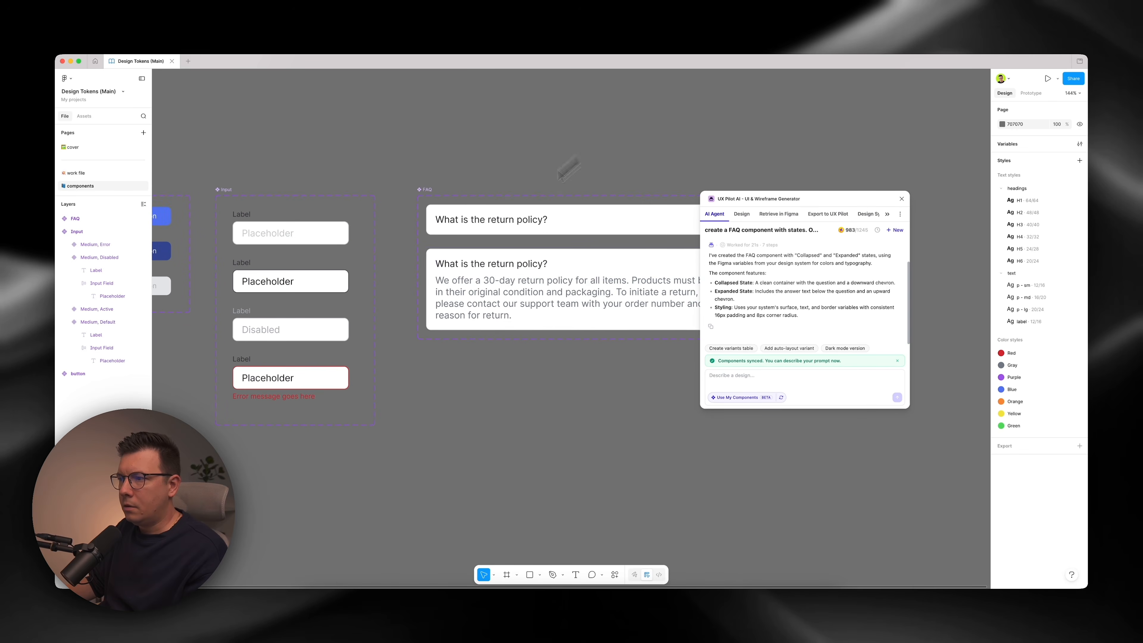
left_click(498, 224)
left_click(495, 145)
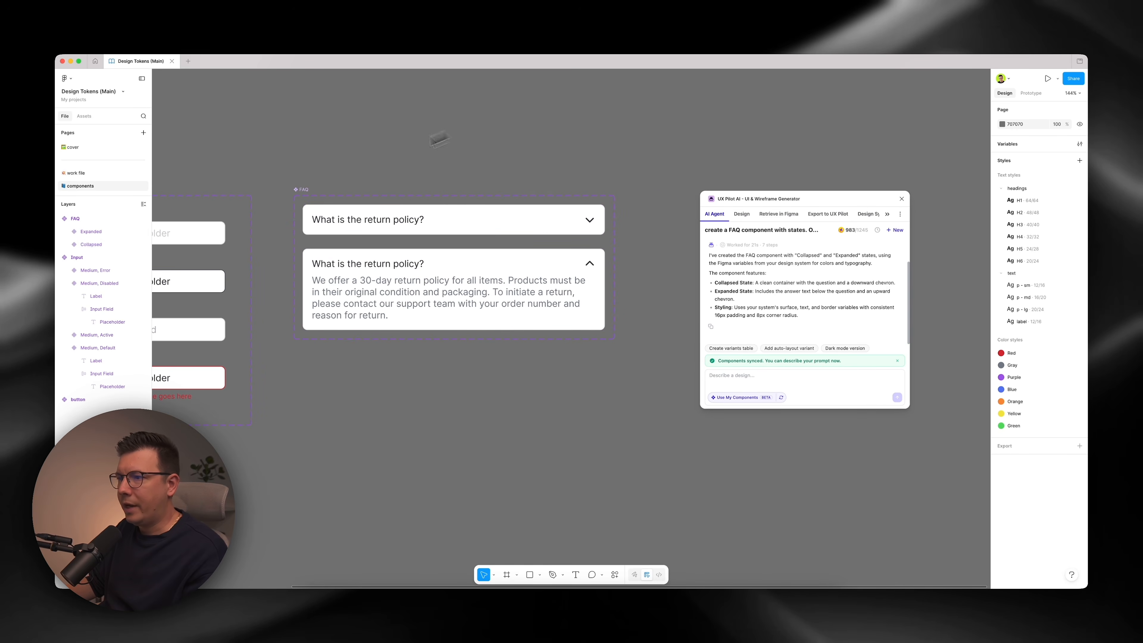
Test the Property 1 variants on a temporary instance of the Collapsed FAQ below the component set, and delete the instance.
left_click(417, 209)
left_click_drag(510, 214, 540, 425)
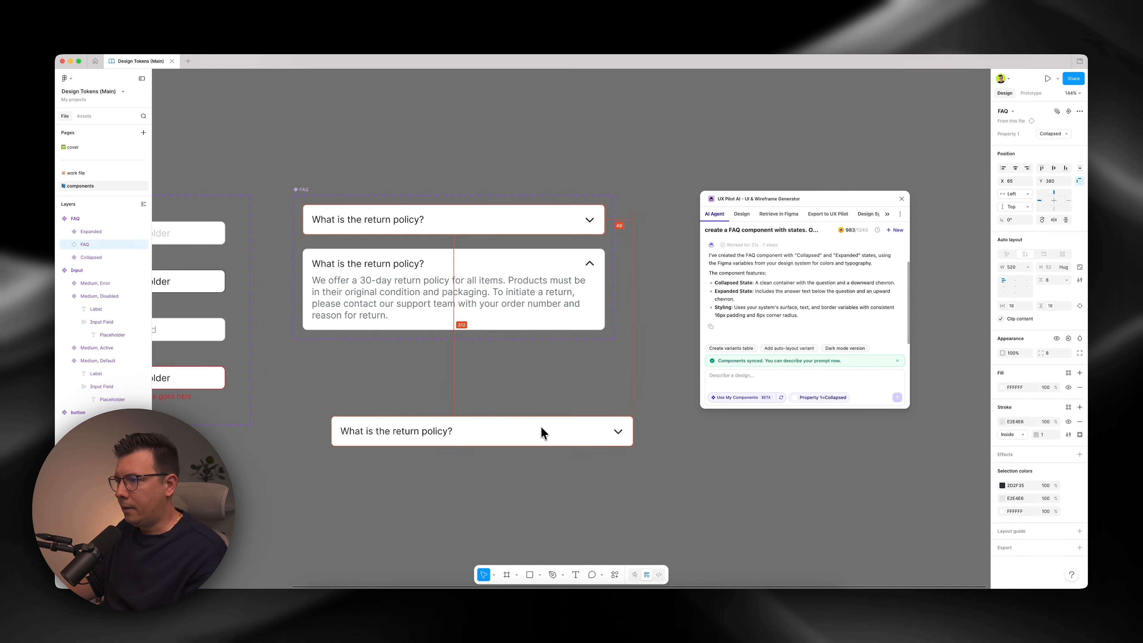
left_click(1054, 133)
left_click(1055, 143)
left_click(1056, 135)
left_click(1056, 123)
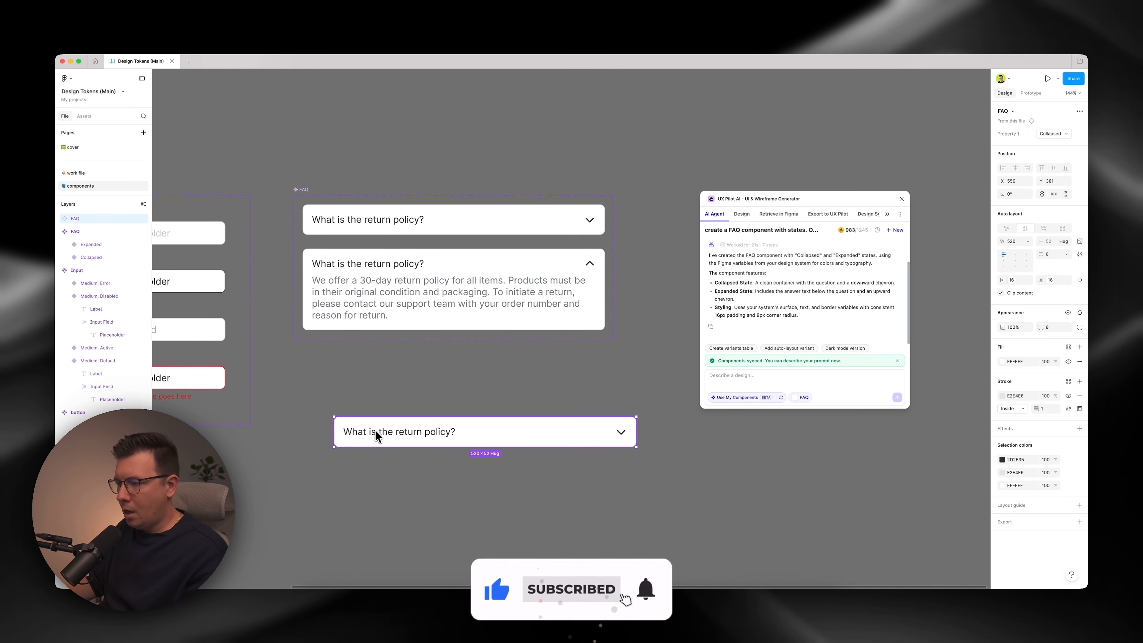
key("Delete")
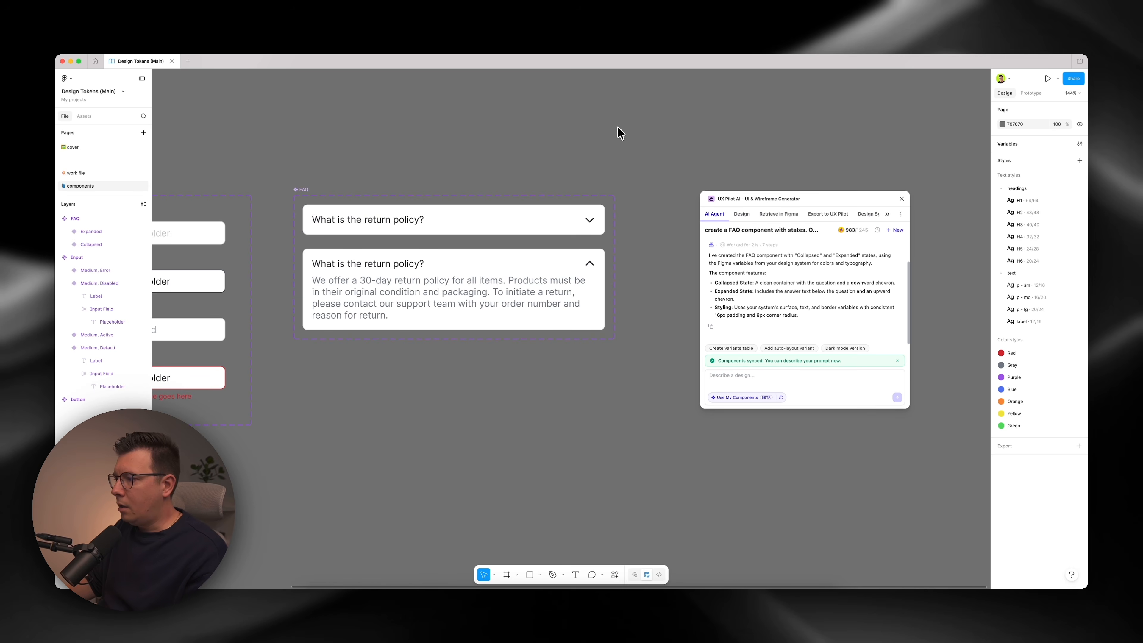
Examine the selection colours used in the Expanded FAQ variant.
left_click(404, 291)
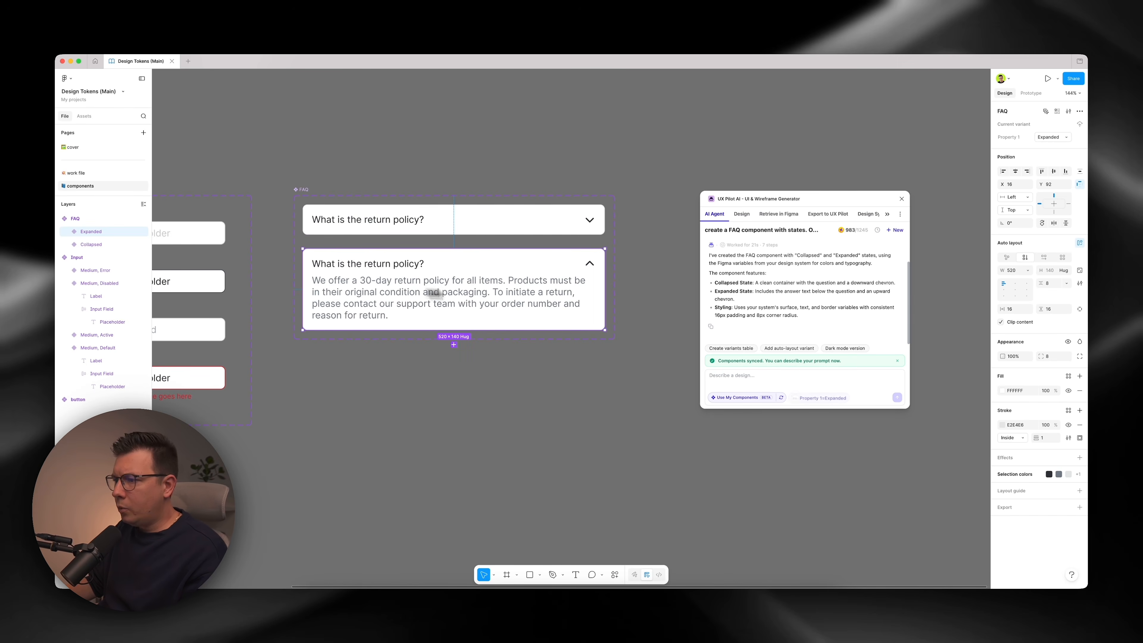
left_click(995, 475)
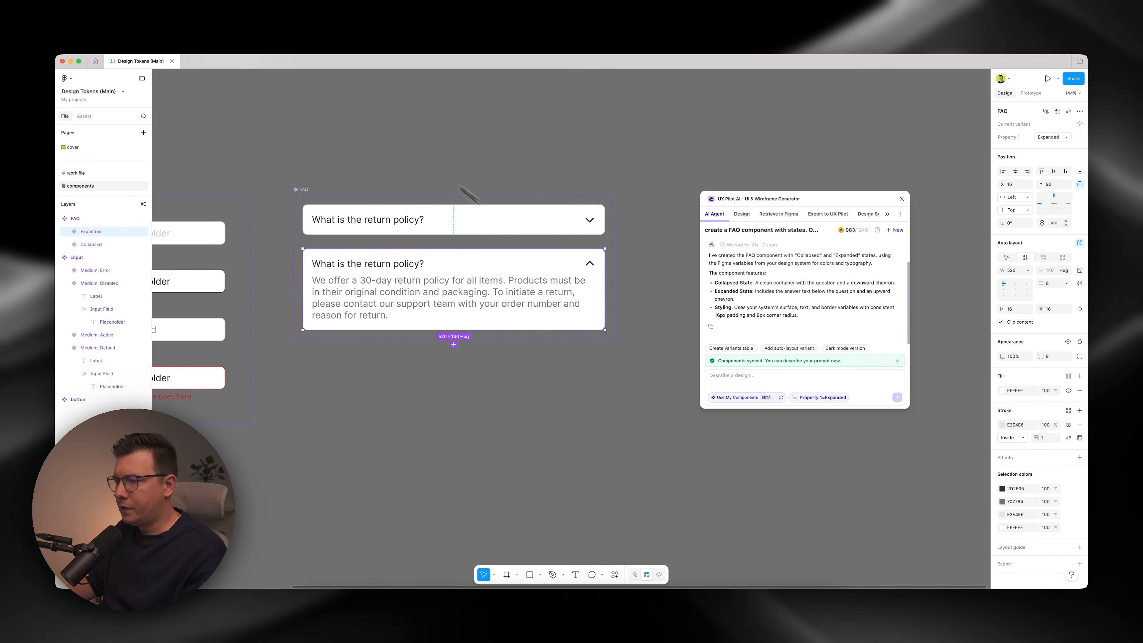
left_click(395, 135)
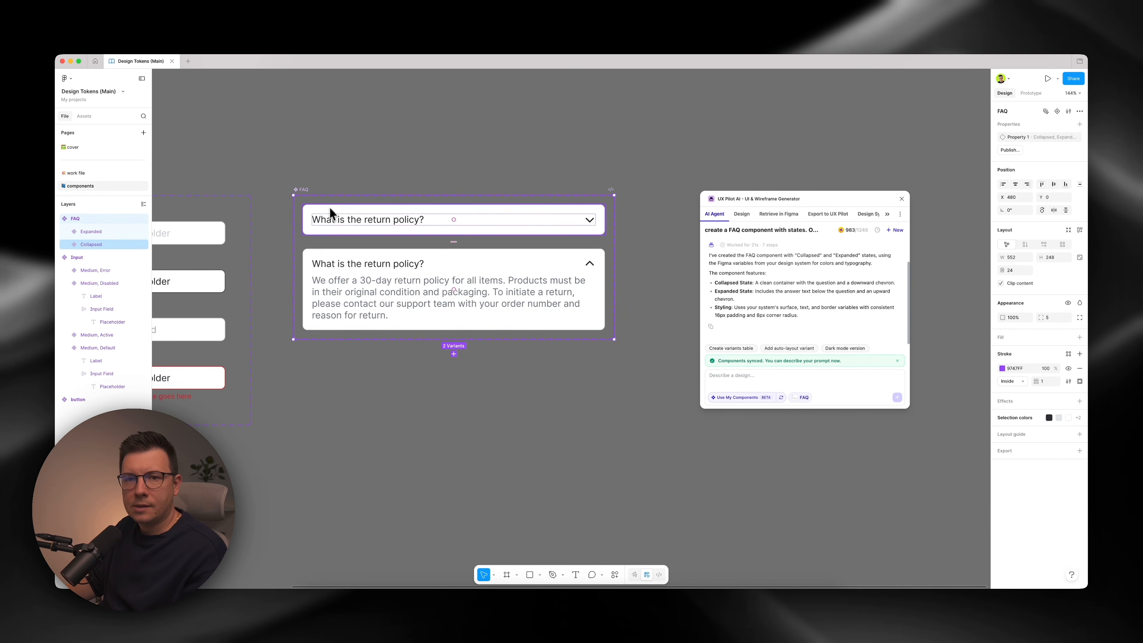
With the FAQ component set selected, submit the AI prompt "apply variables to the component from the file.".
left_click(795, 398)
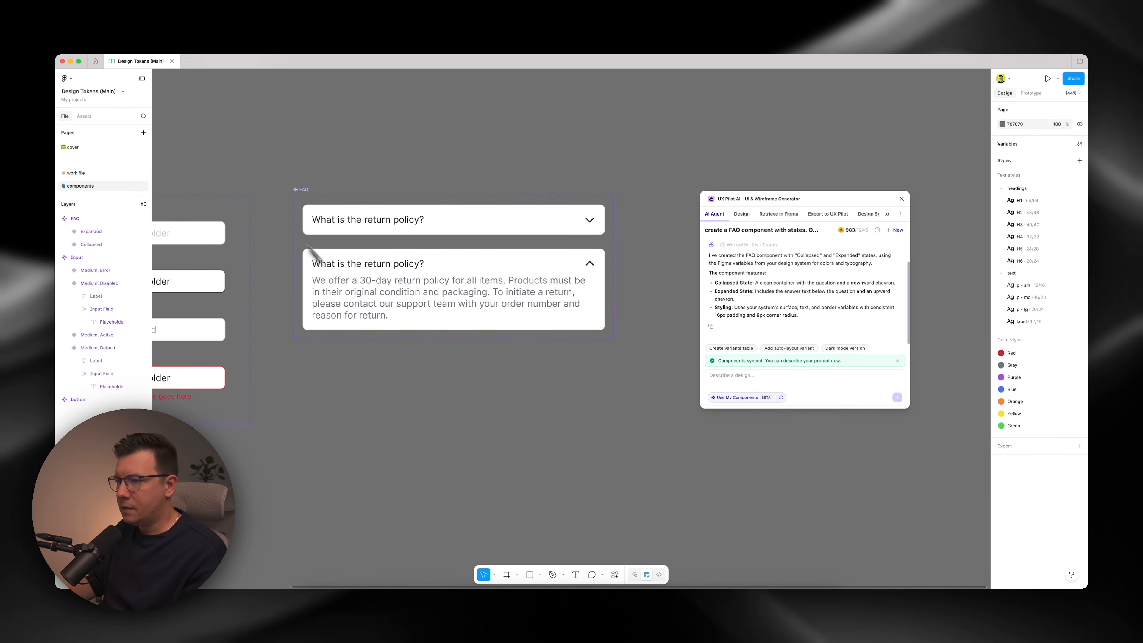
left_click(797, 402)
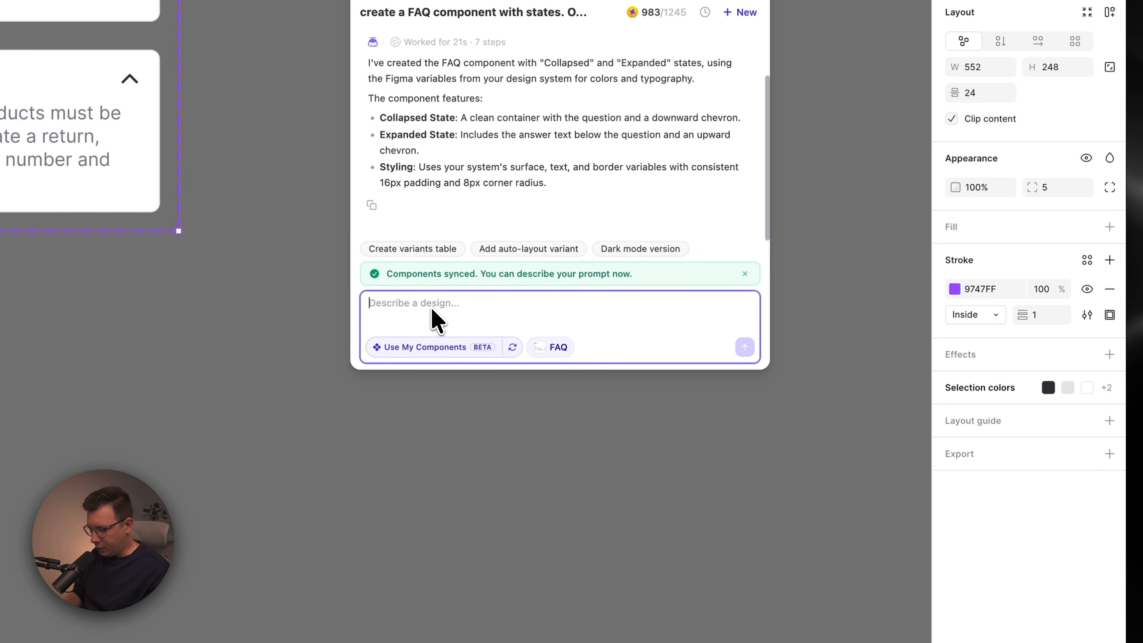
type("apl")
key("BackSpace")
type("ply variables to the component fr")
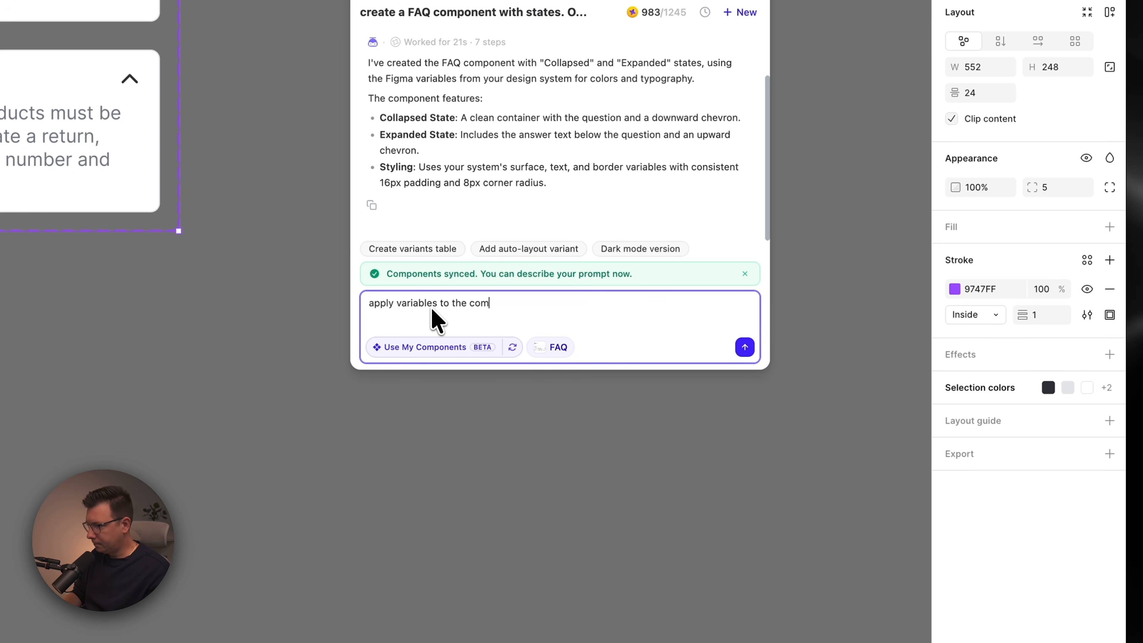
type("om the file.")
left_click(745, 347)
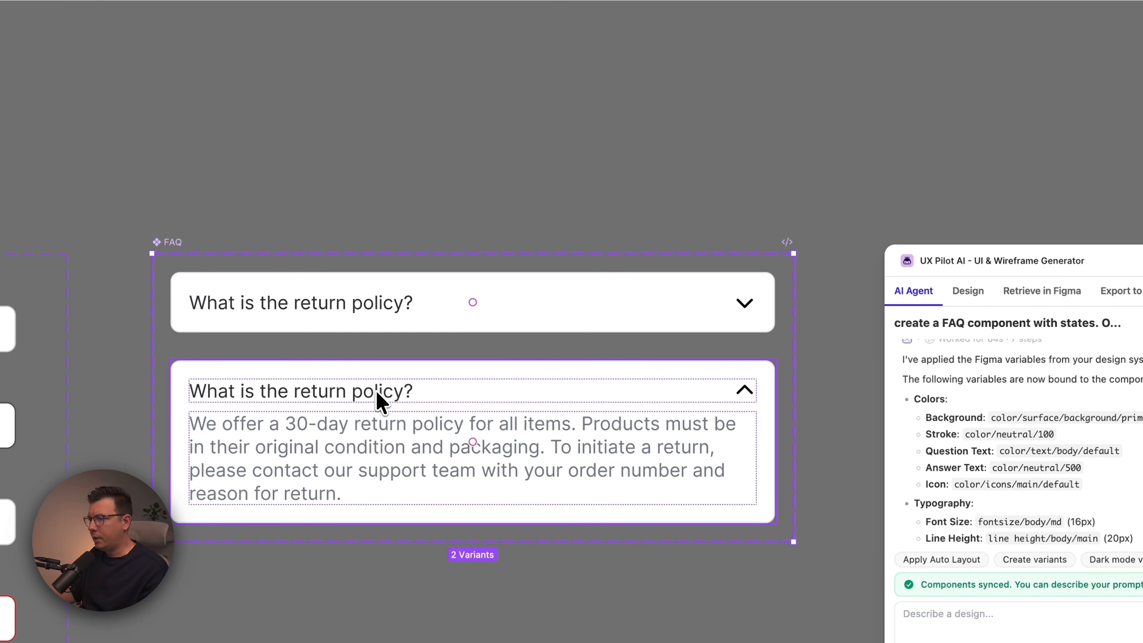
Check the typography and fill variables on the question and answer texts of the Expanded variant.
double_click(354, 396)
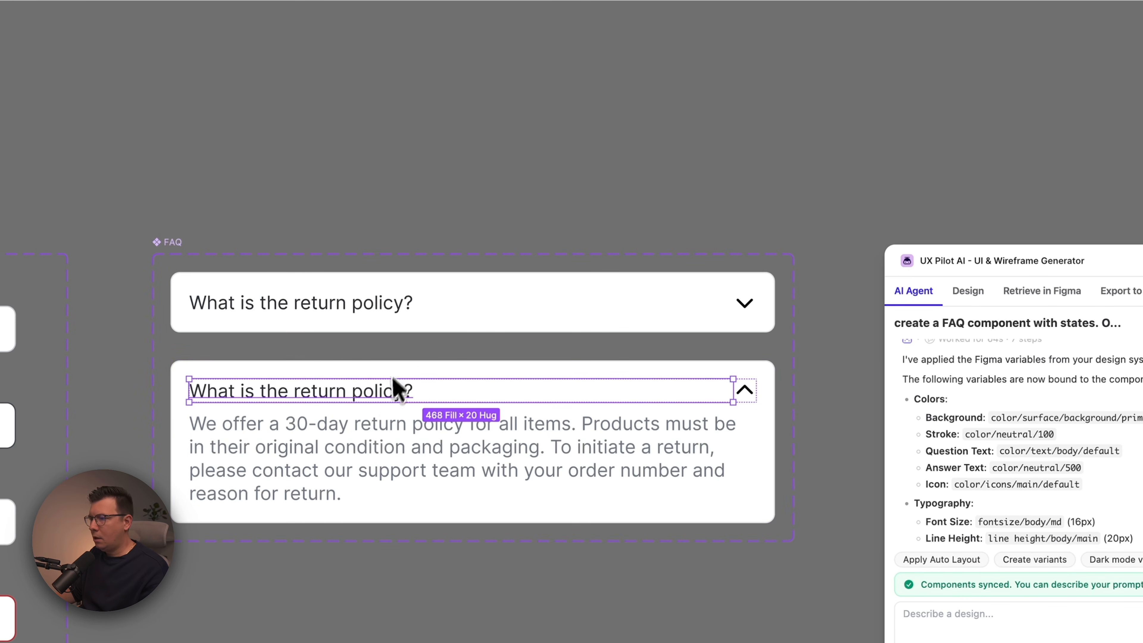
left_click(359, 460)
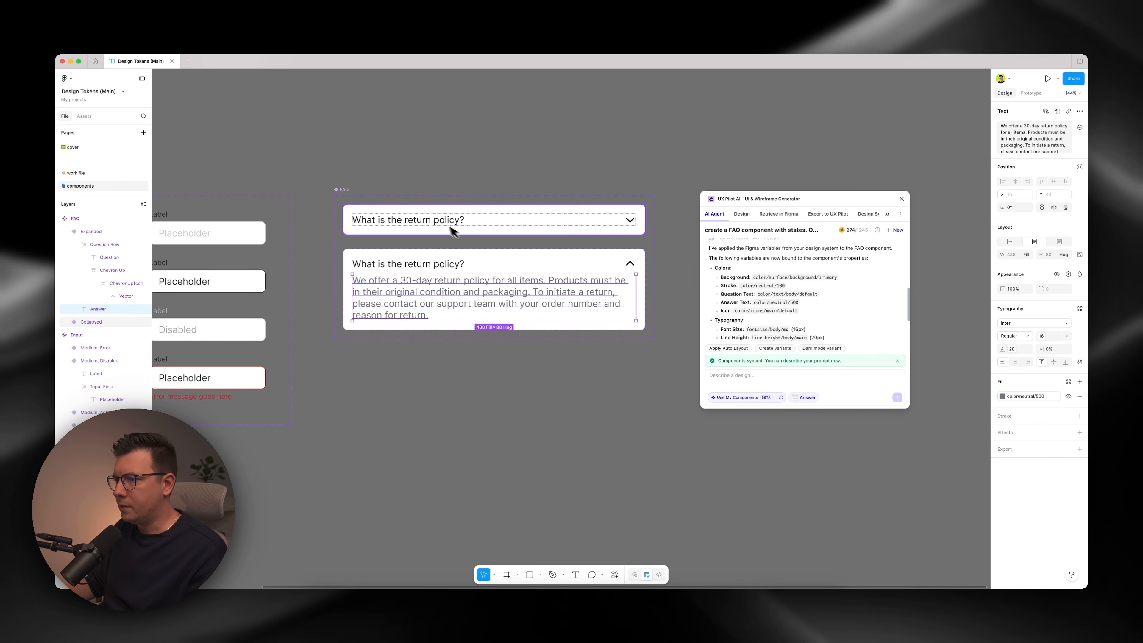
left_click(436, 263)
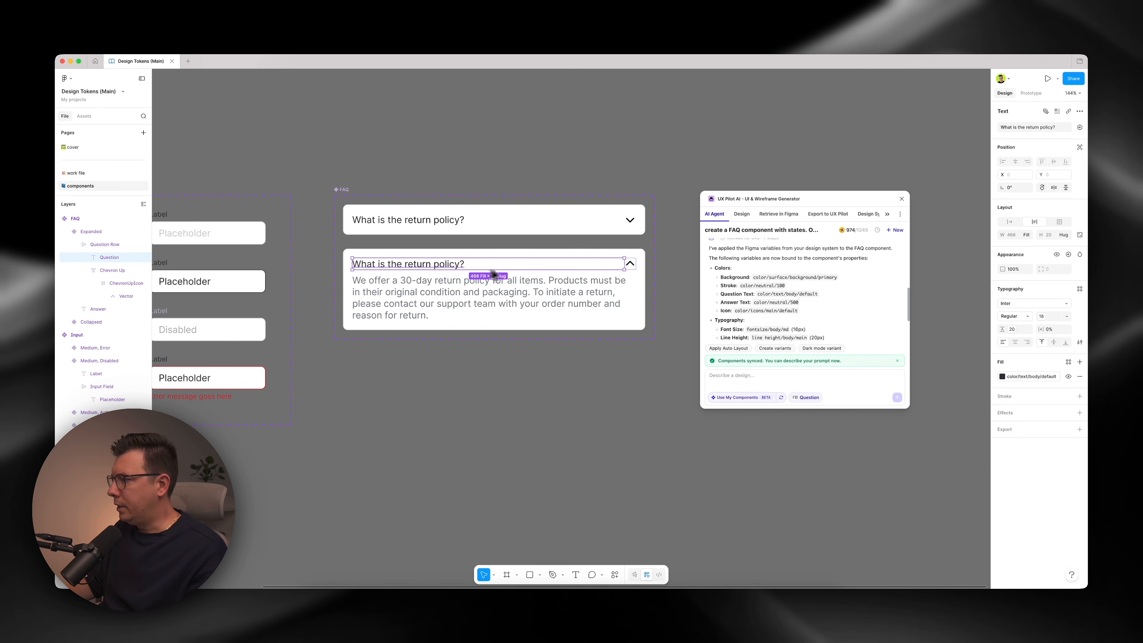
left_click(606, 149)
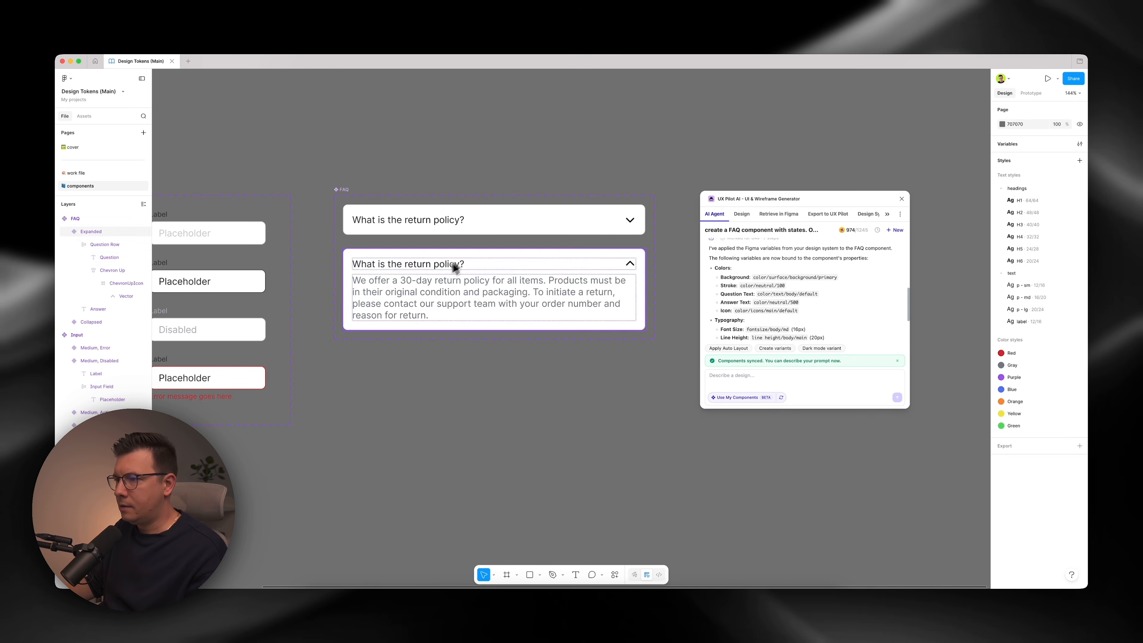
Apply the p - md text style to the question text in the Expanded variant.
left_click(433, 269)
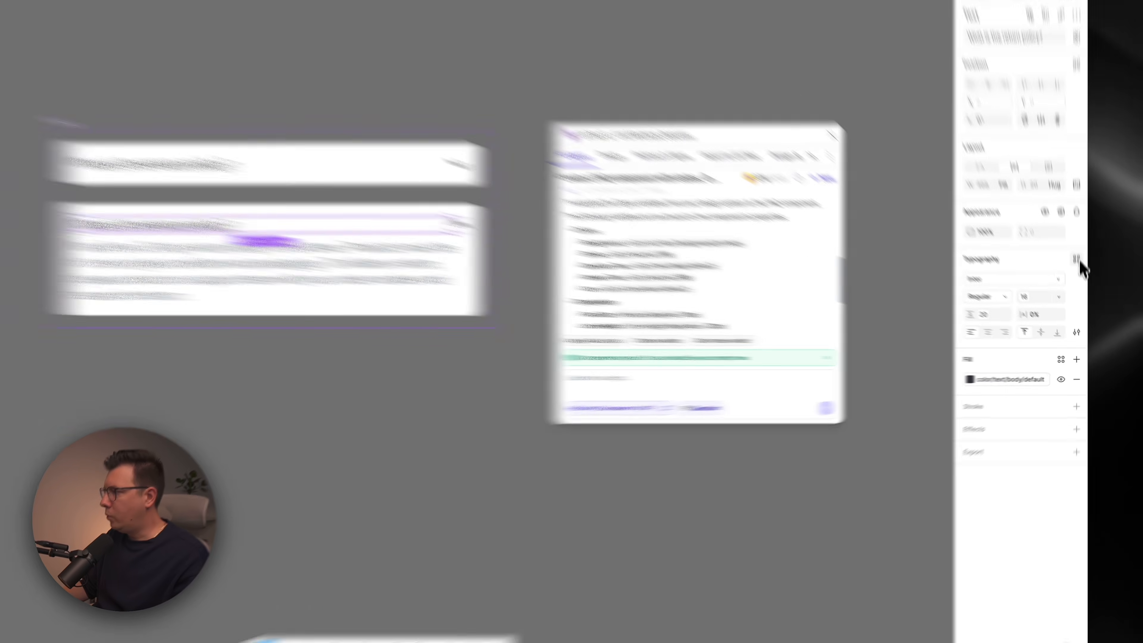
left_click(1077, 260)
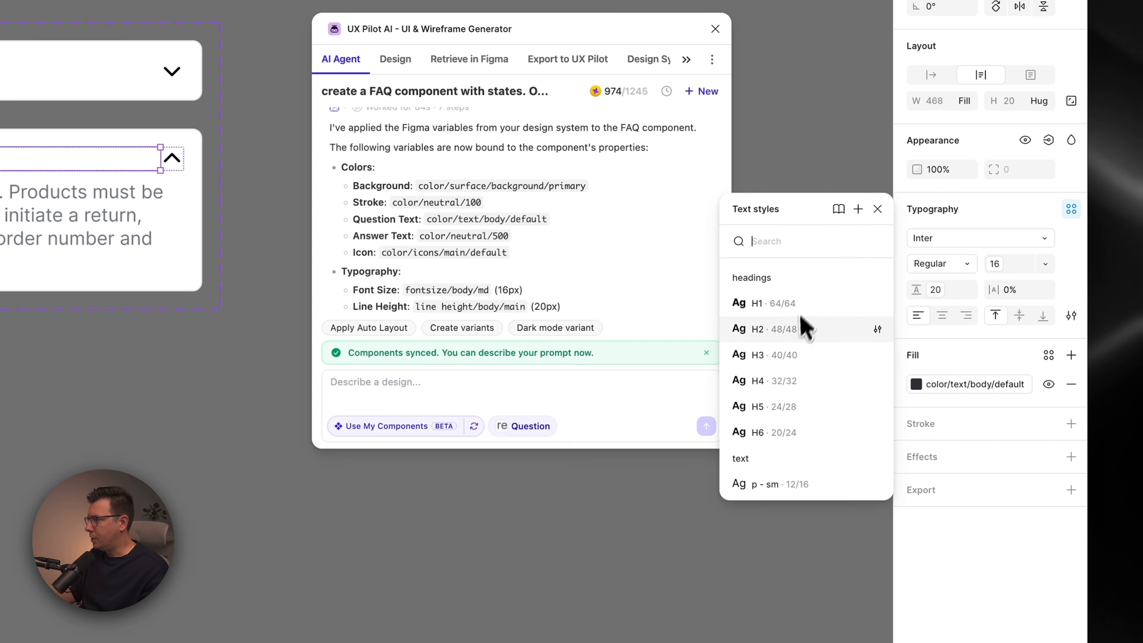
scroll(797, 359, "down", 3)
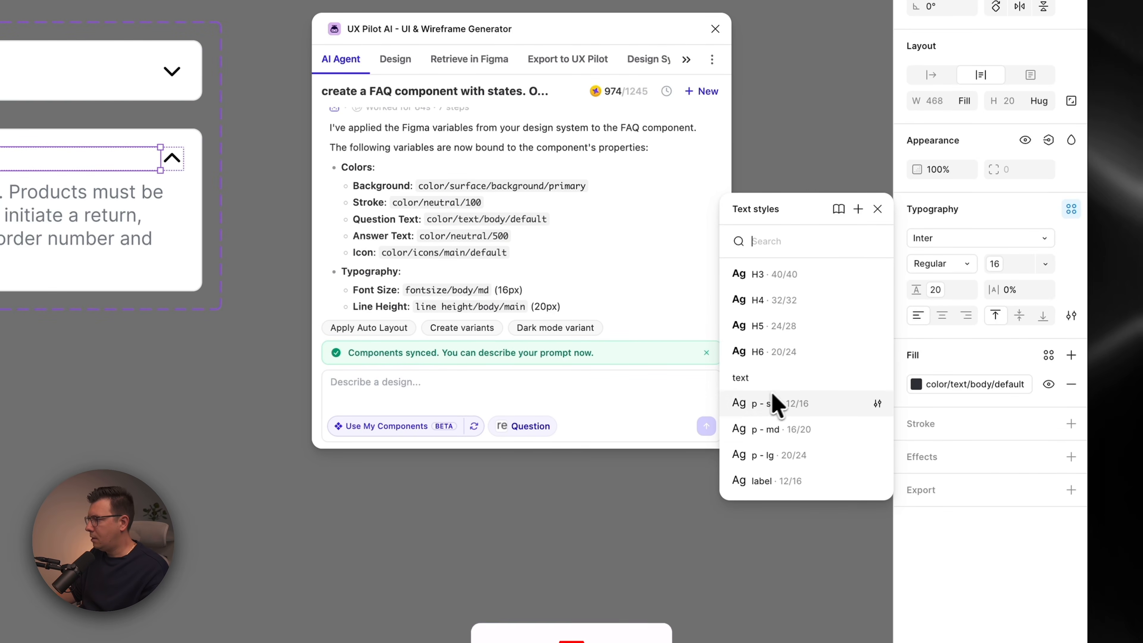
left_click(785, 430)
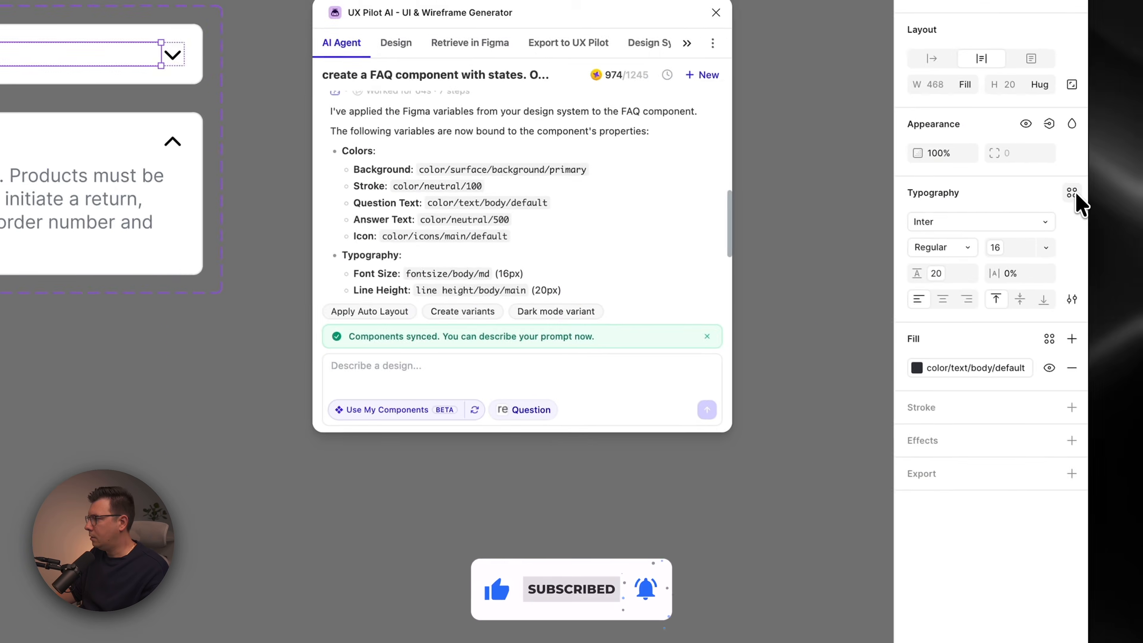
Apply the p - md text style to the question text in the Collapsed variant.
left_click(1071, 193)
scroll(794, 417, "down", 1)
scroll(792, 417, "down", 2)
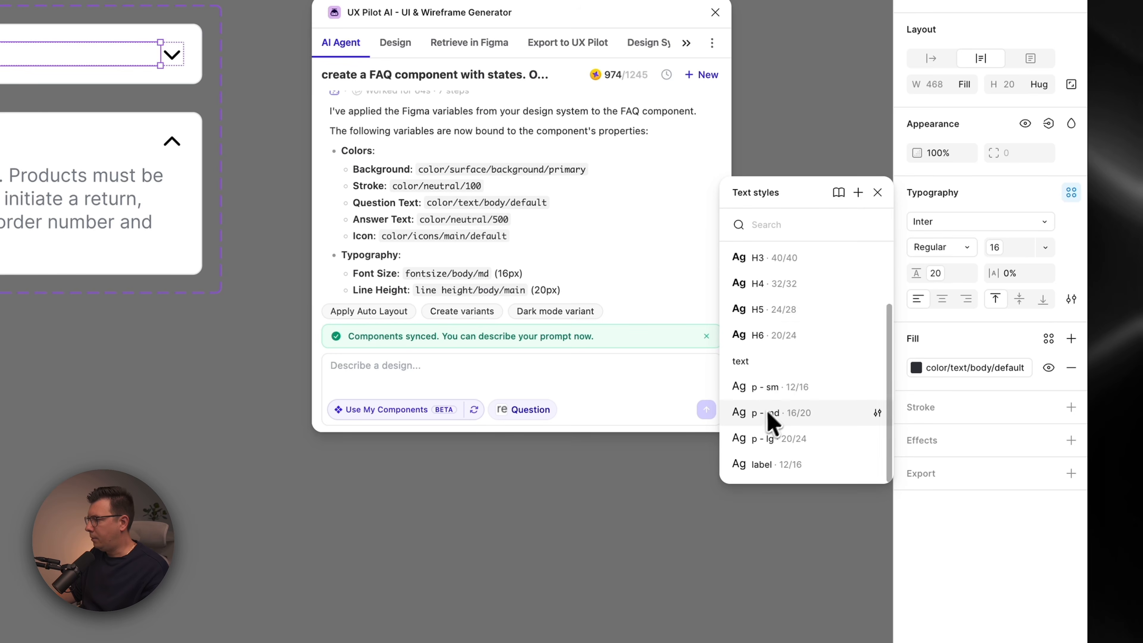
left_click(772, 416)
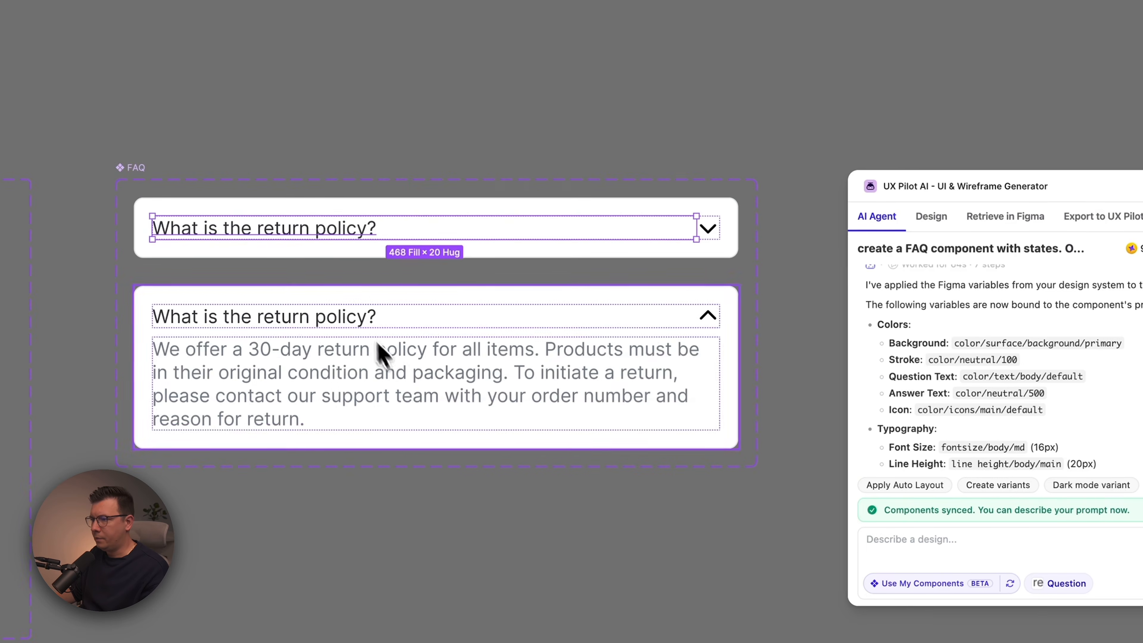
Apply the p - md text style to the answer text in the Expanded variant, and select the whole FAQ component set.
left_click(407, 376)
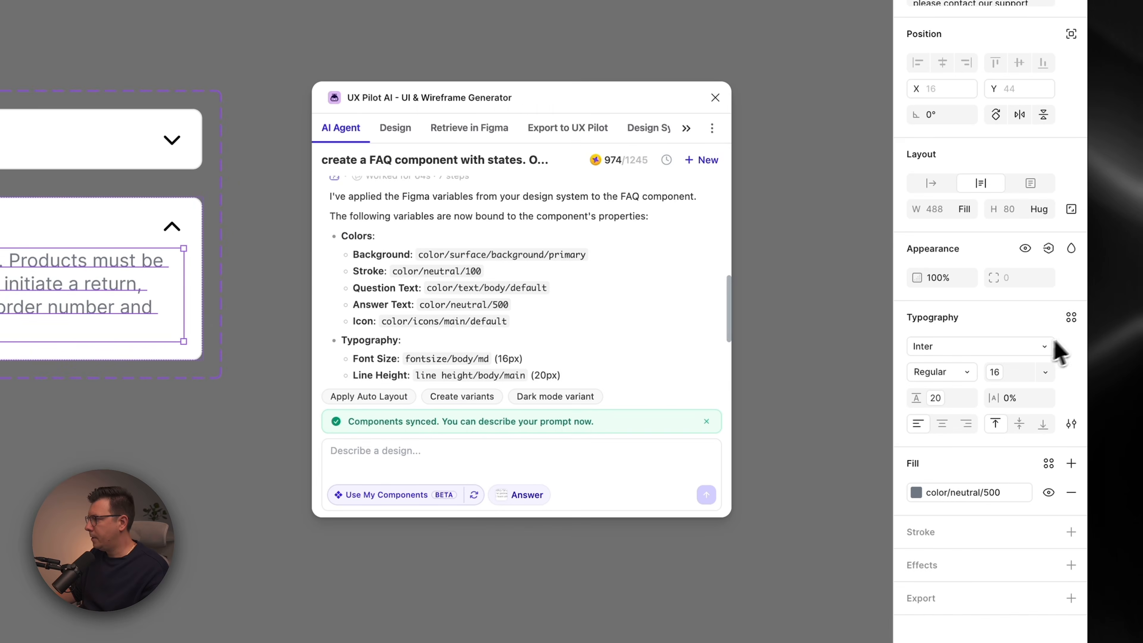
left_click(1072, 317)
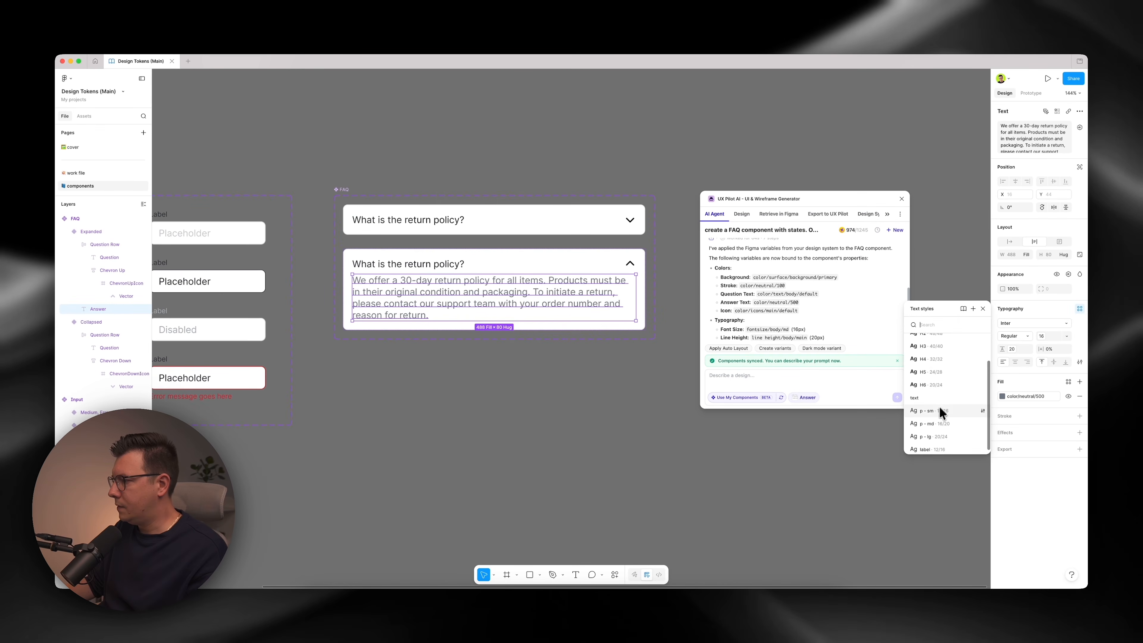
left_click(928, 424)
left_click(347, 123)
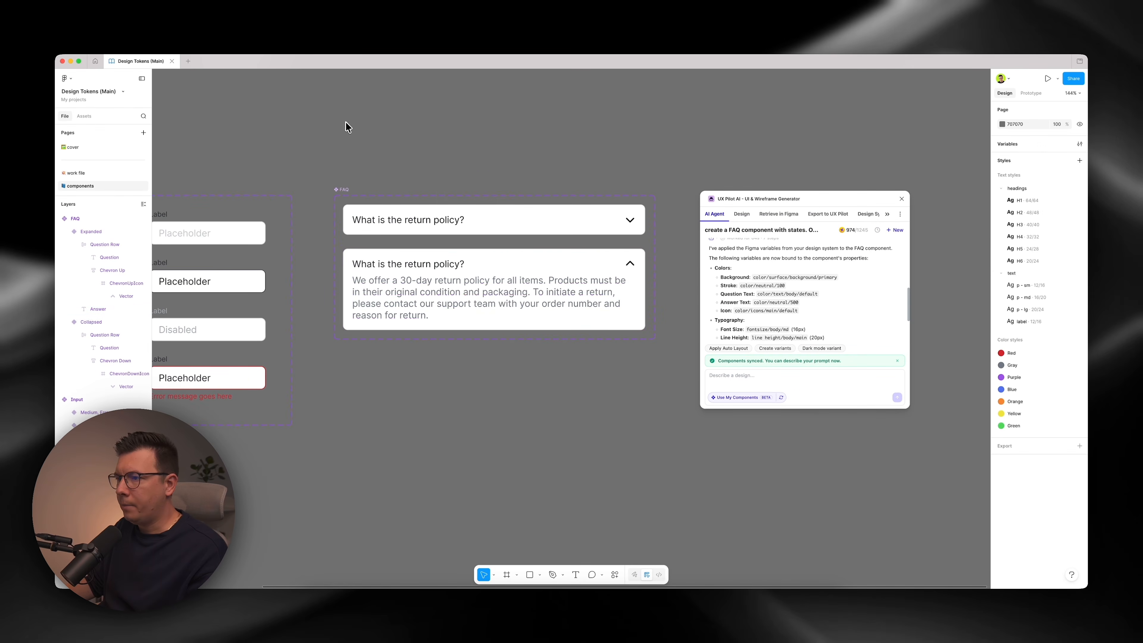
left_click(345, 188)
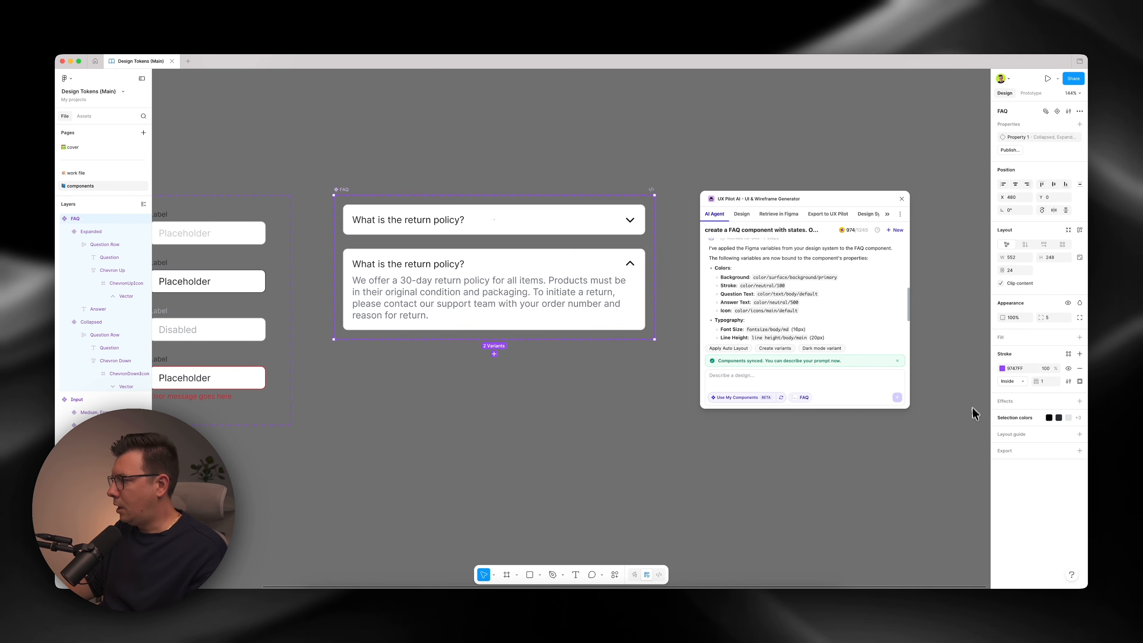
Look over the finished FAQ component set alongside the button and input component sets.
left_click(612, 263)
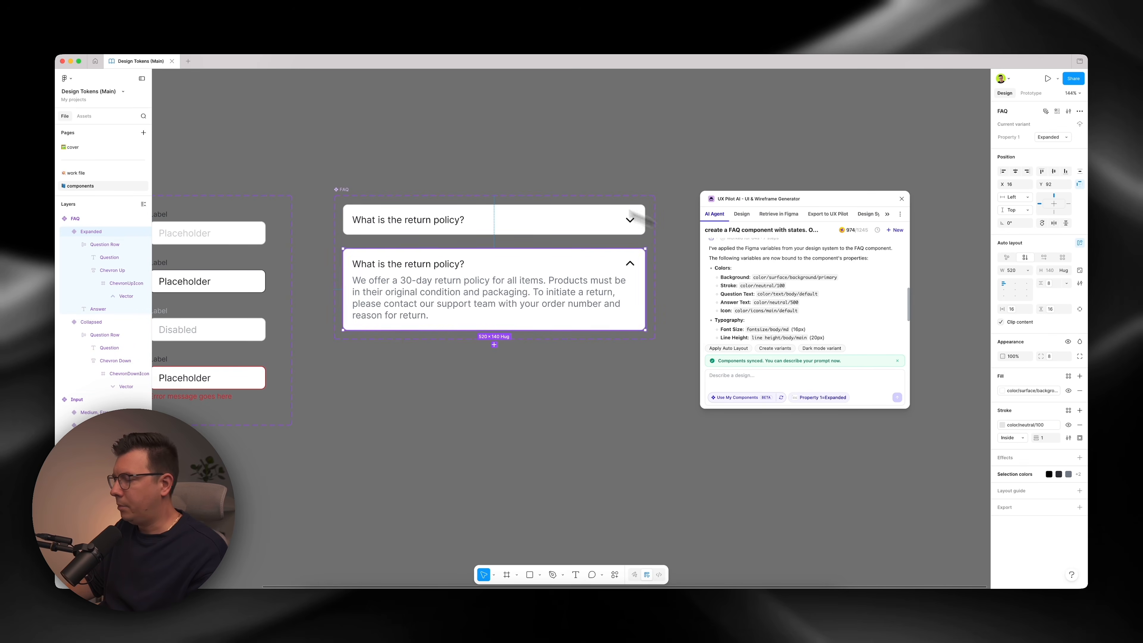
left_click(470, 150)
scroll(772, 304, "up", 3)
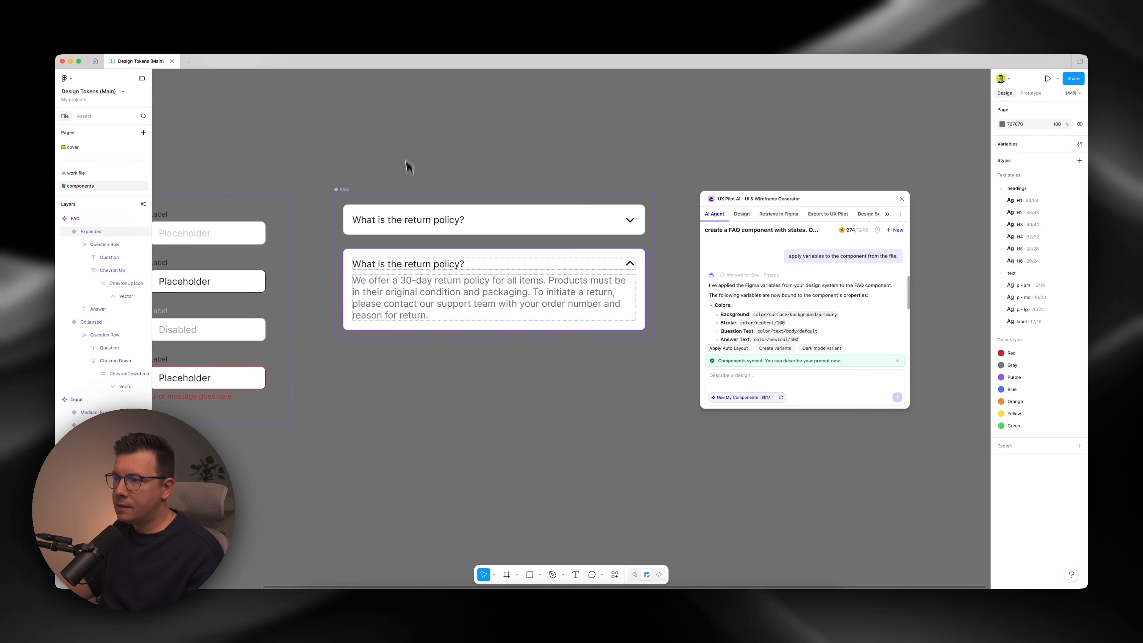
scroll(377, 166, "down", 5)
scroll(363, 178, "left", 3)
left_click(416, 181)
left_click(443, 160)
scroll(443, 160, "up", 4)
scroll(445, 161, "left", 2)
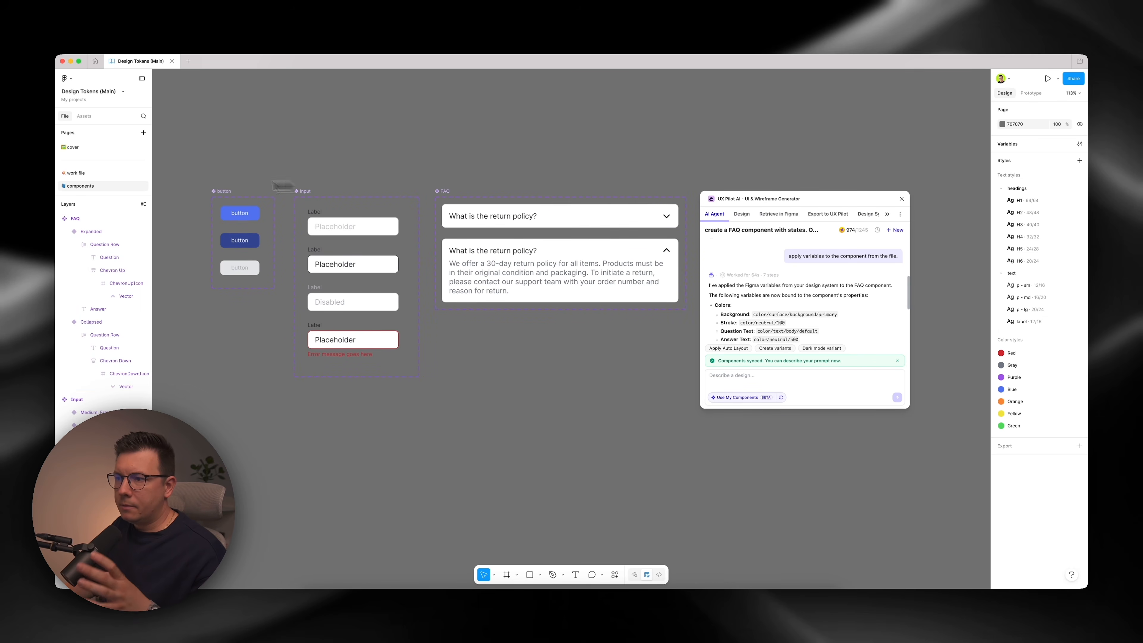
Move the button component set slightly closer to the Input set, to X -40.
left_click_drag(224, 191, 229, 192)
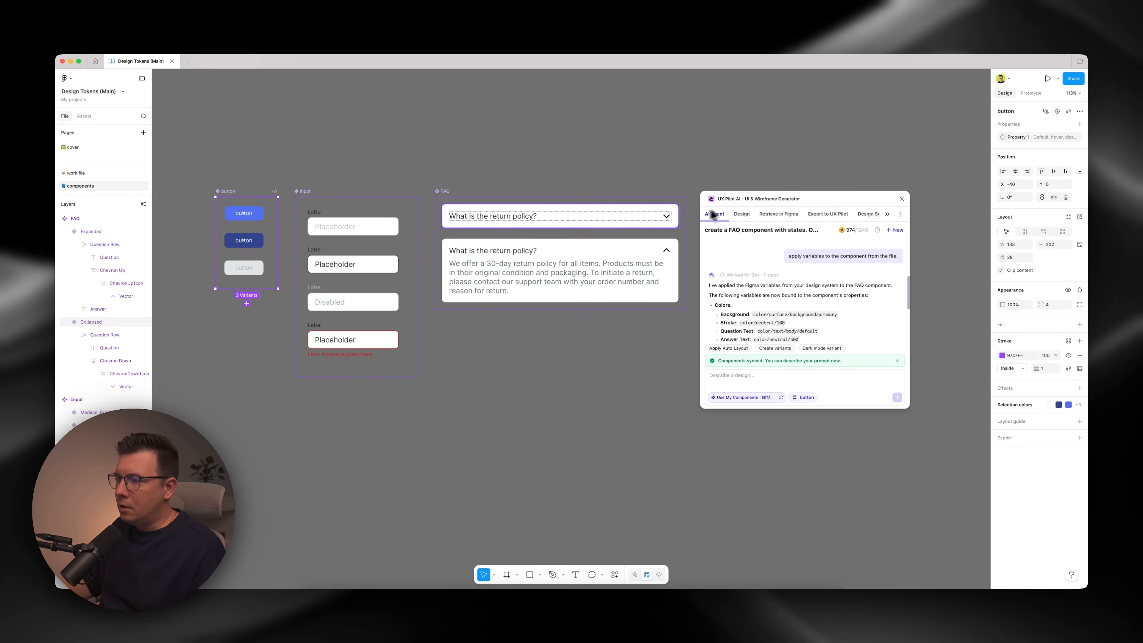
scroll(559, 208, "right", 3)
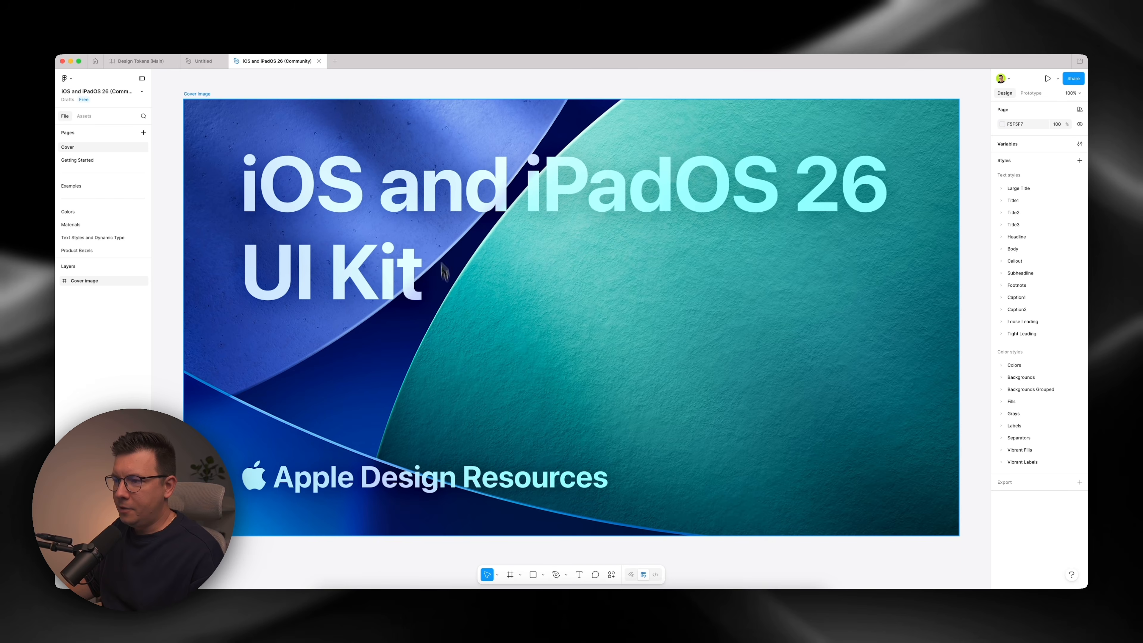
Browse the Colors, Materials, and Text Styles and Dynamic Type pages of the iOS and iPadOS 26 UI kit.
scroll(400, 227, "down", 5)
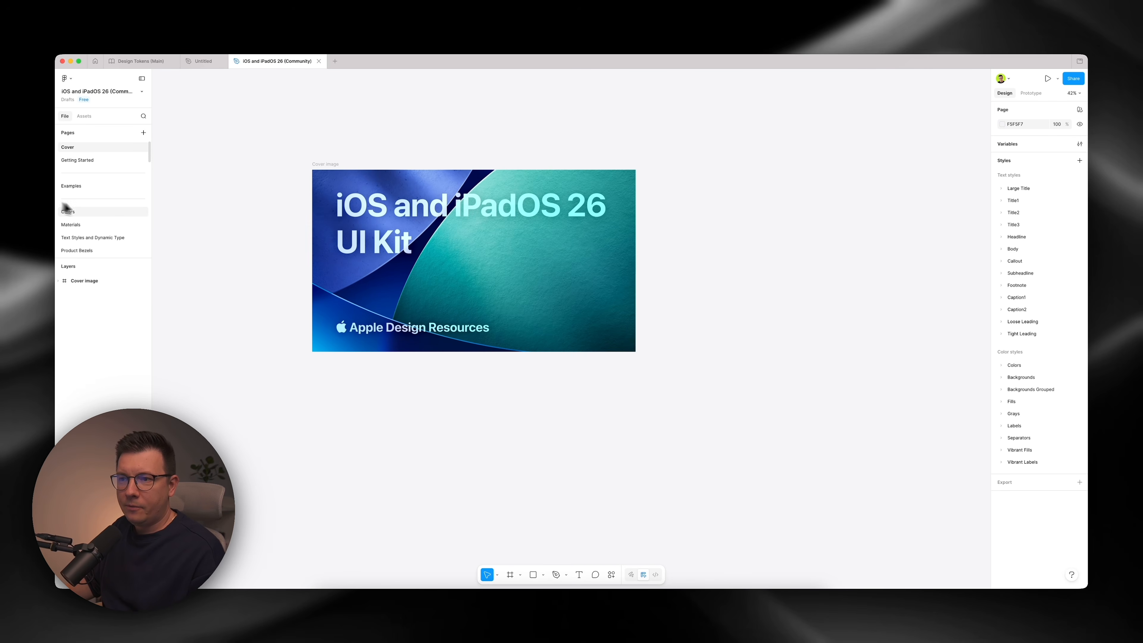
left_click(79, 212)
left_click(75, 224)
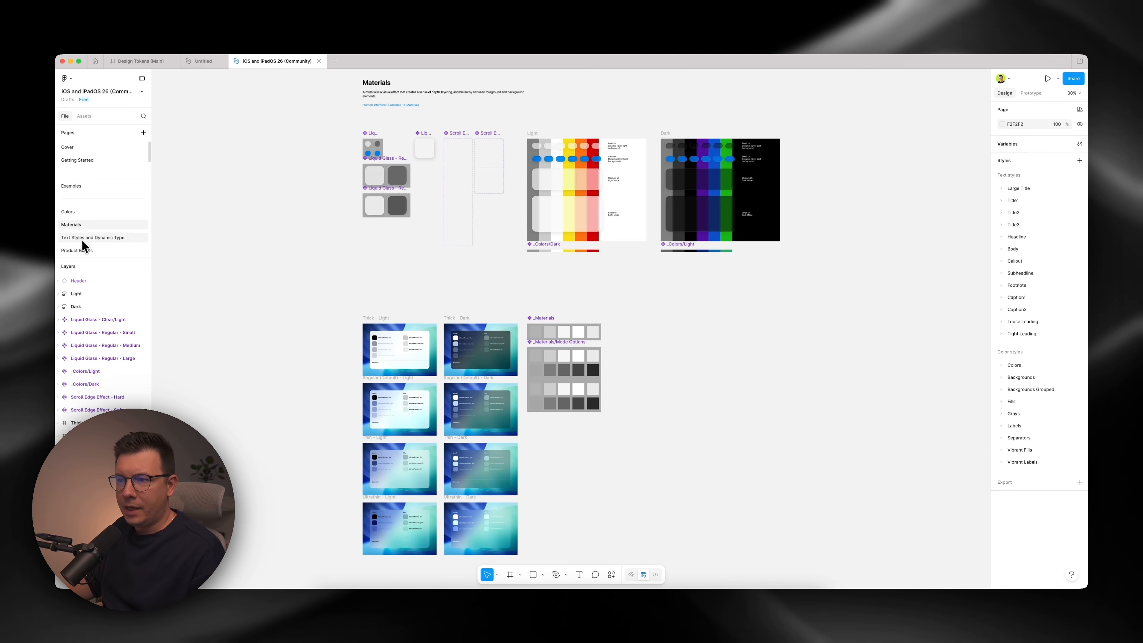
left_click(85, 243)
scroll(79, 220, "down", 5)
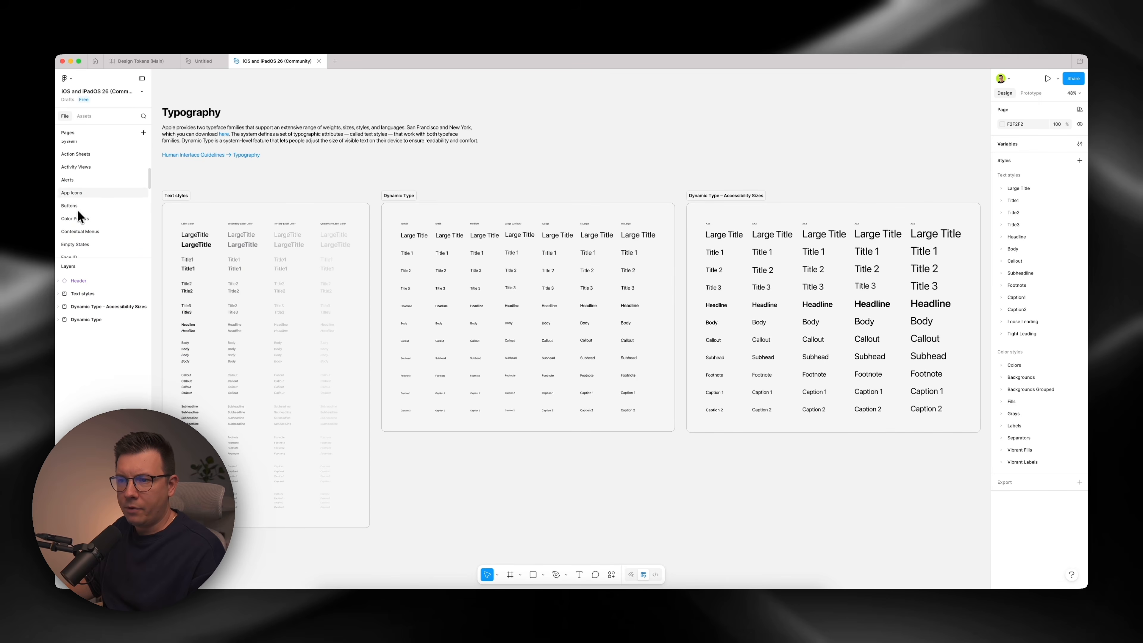
Add a blank page below Color Pickers in the iOS kit and launch the UX Pilot AI plugin on it.
left_click(77, 221)
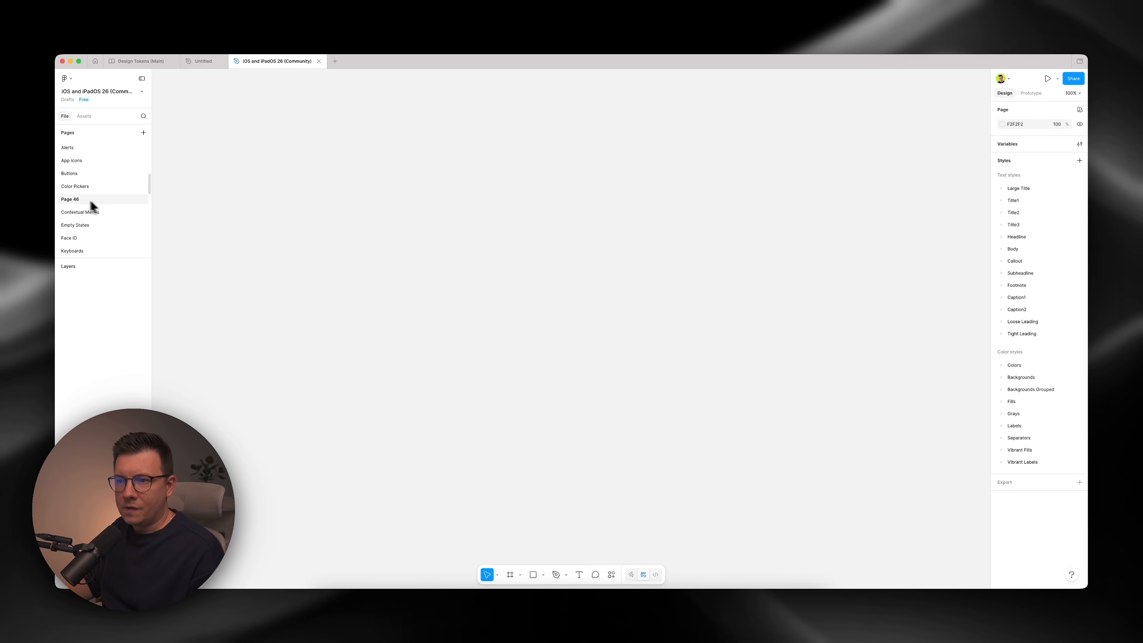
left_click(612, 576)
left_click(526, 469)
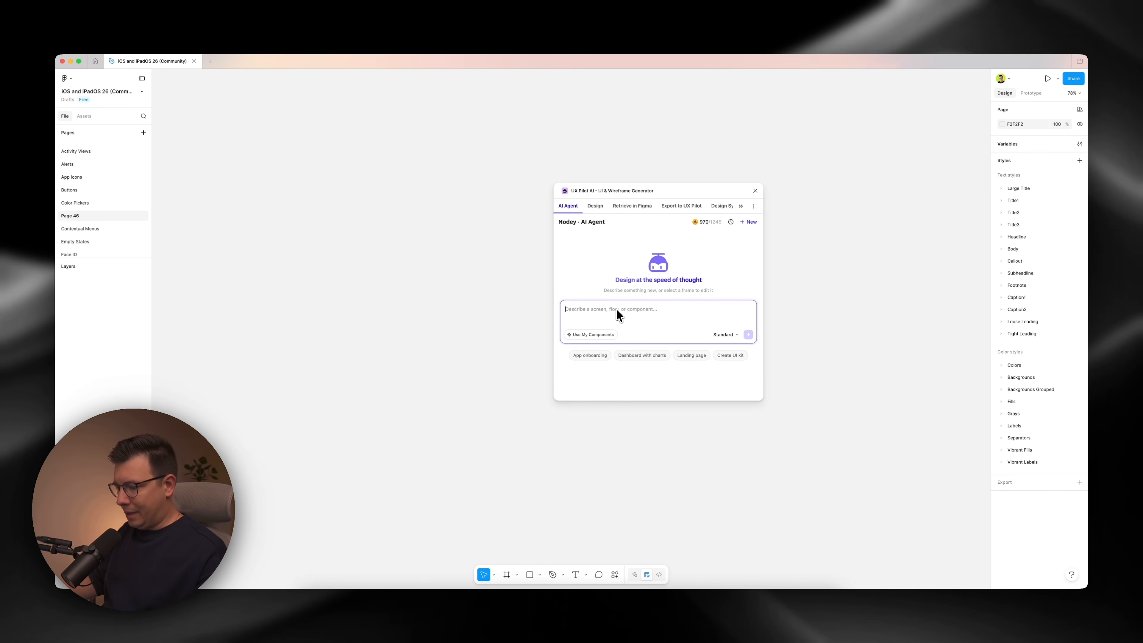
Enter the prompt "Create a design of a home screen for UX banking app using the design system from this file." and enable and resync my components.
type("Create a design of a home screen for UX banking app using the design system from this file.")
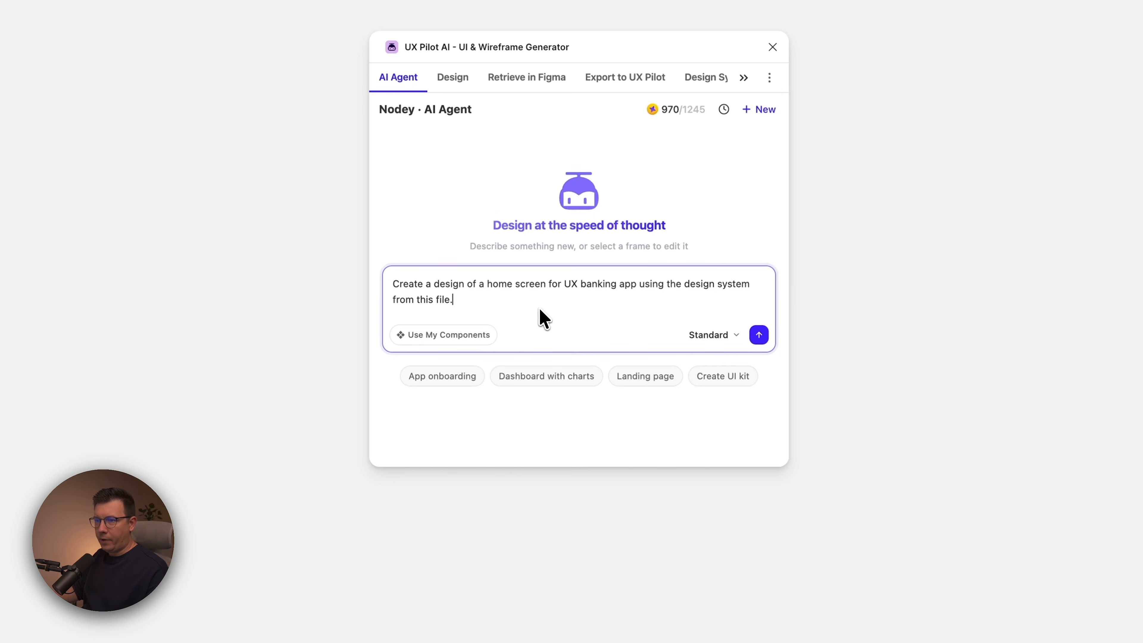
left_click(453, 339)
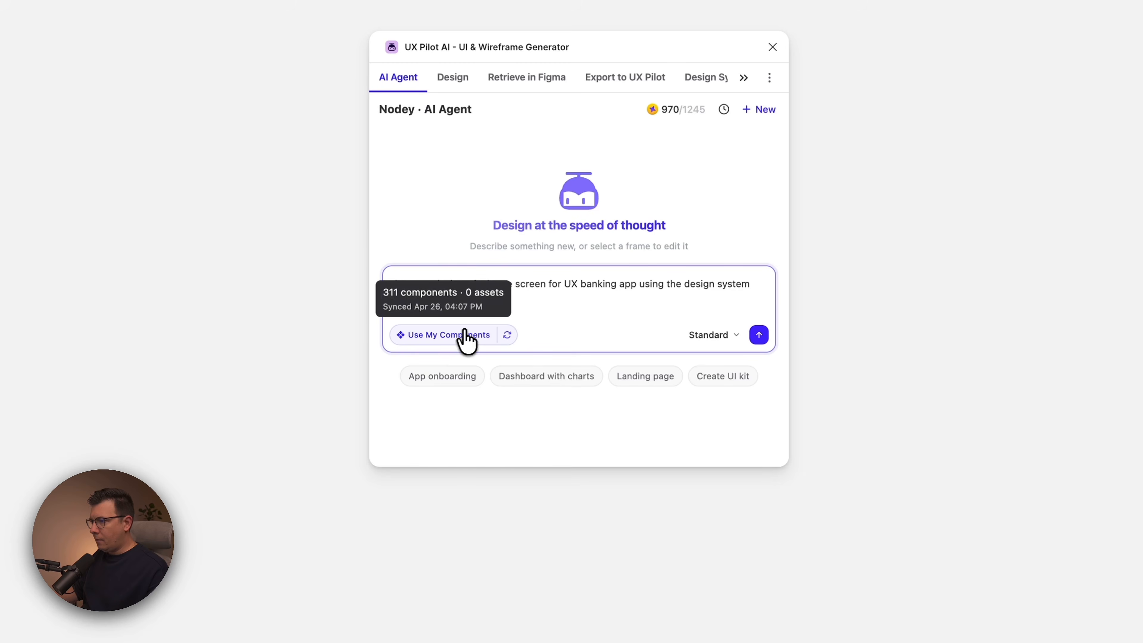
left_click(507, 336)
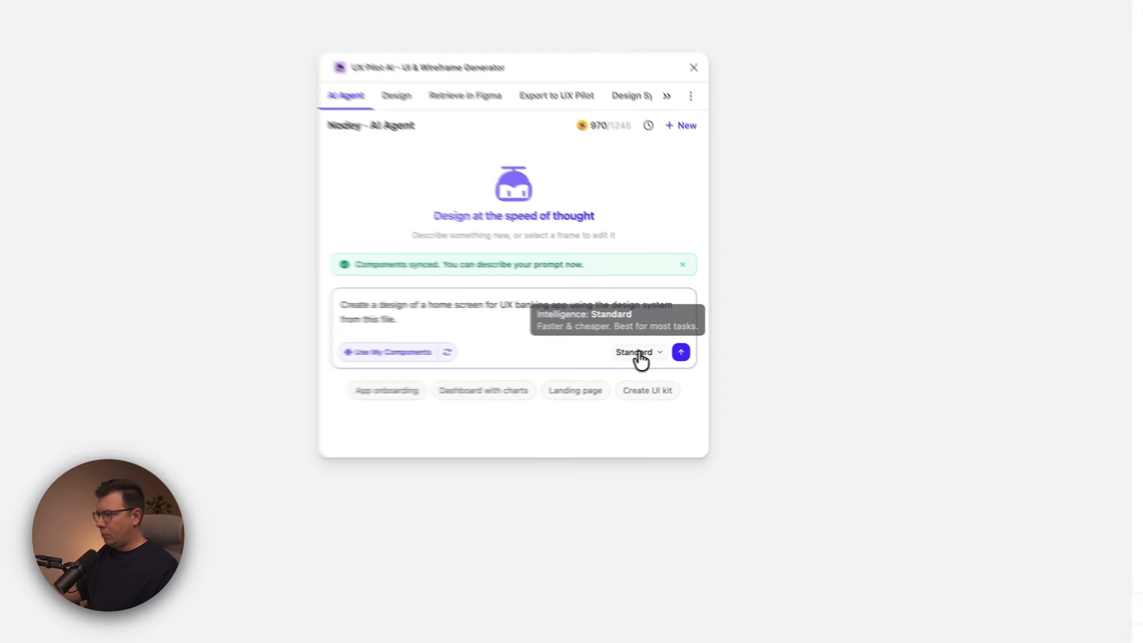
Set the agent's intelligence level to Max and submit the banking home screen prompt.
left_click(727, 344)
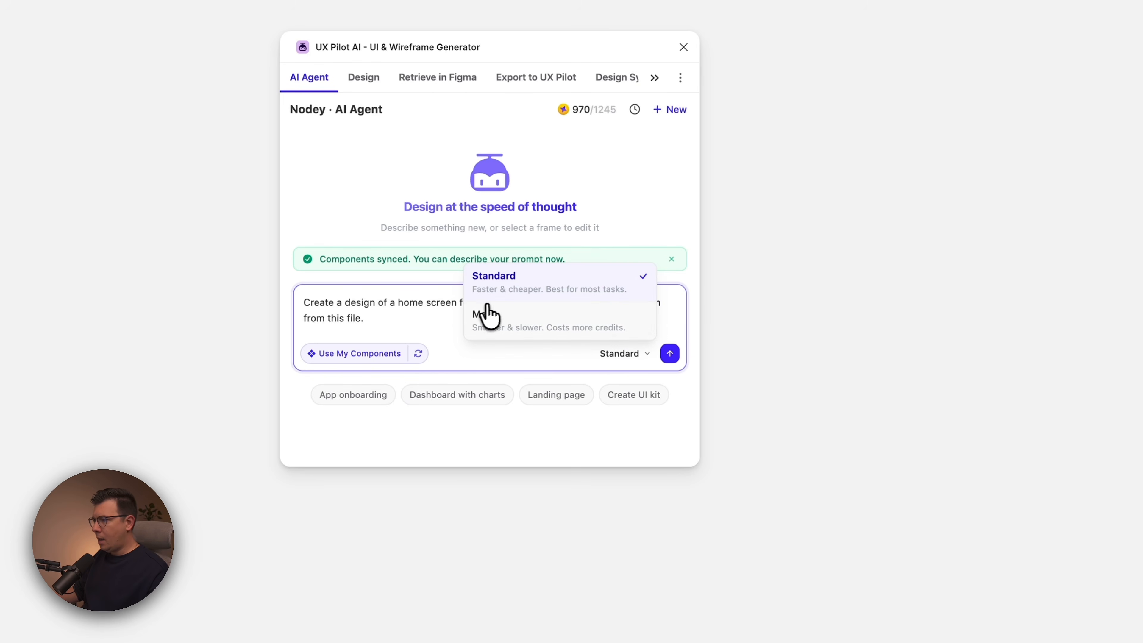
left_click(527, 330)
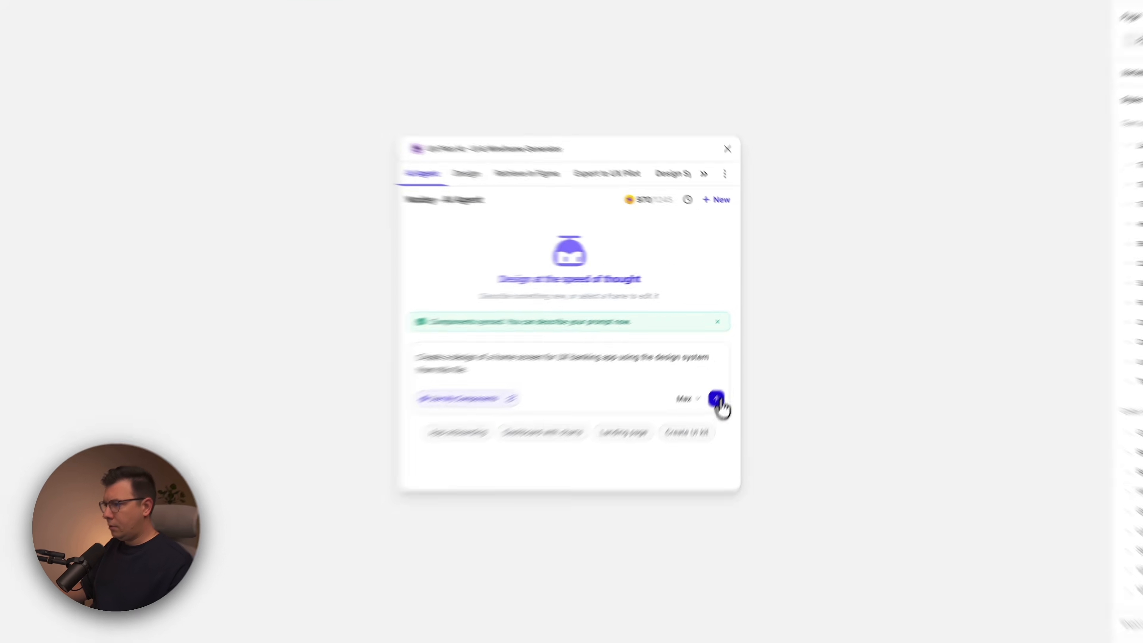
left_click(749, 345)
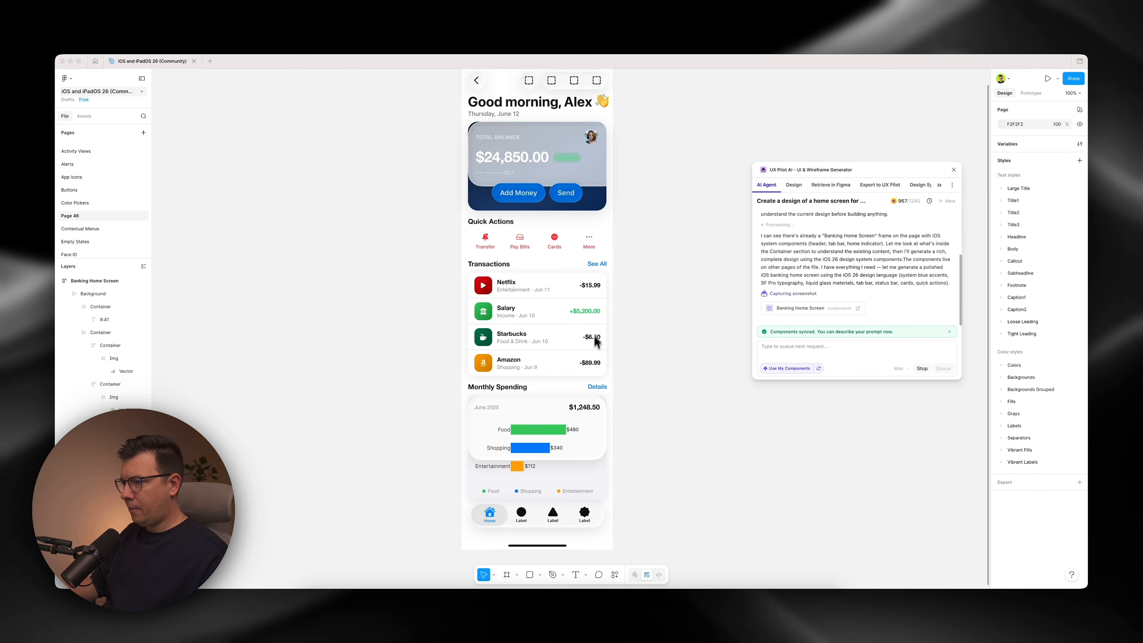
Examine the generated Banking Home Screen and read the agent's summary of what it built.
scroll(540, 281, "up", 1)
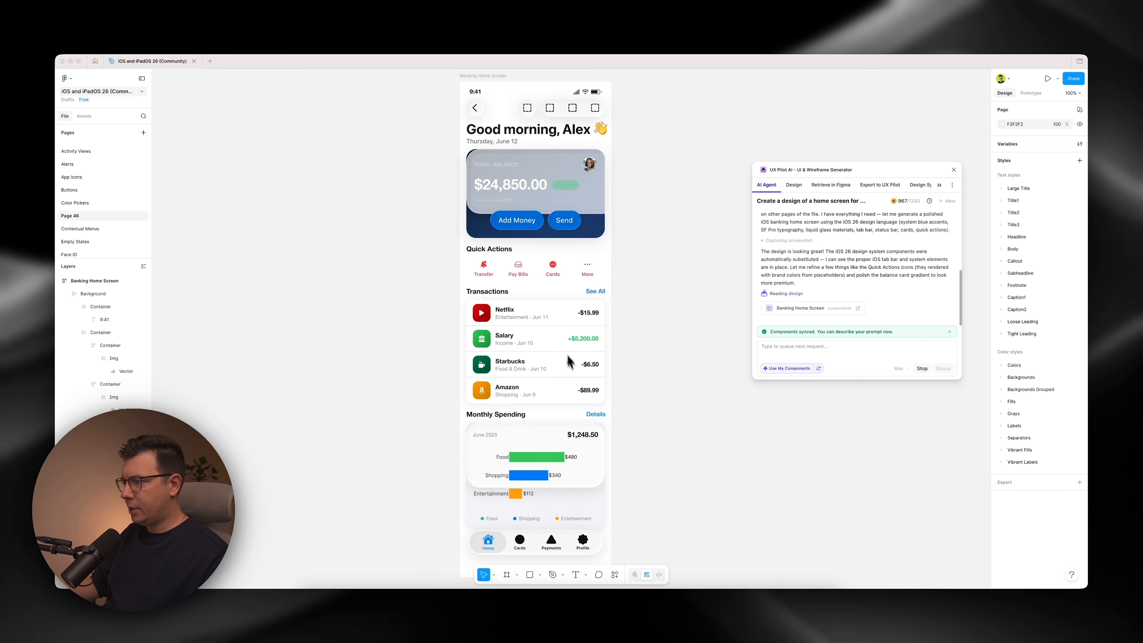
scroll(533, 368, "down", 3)
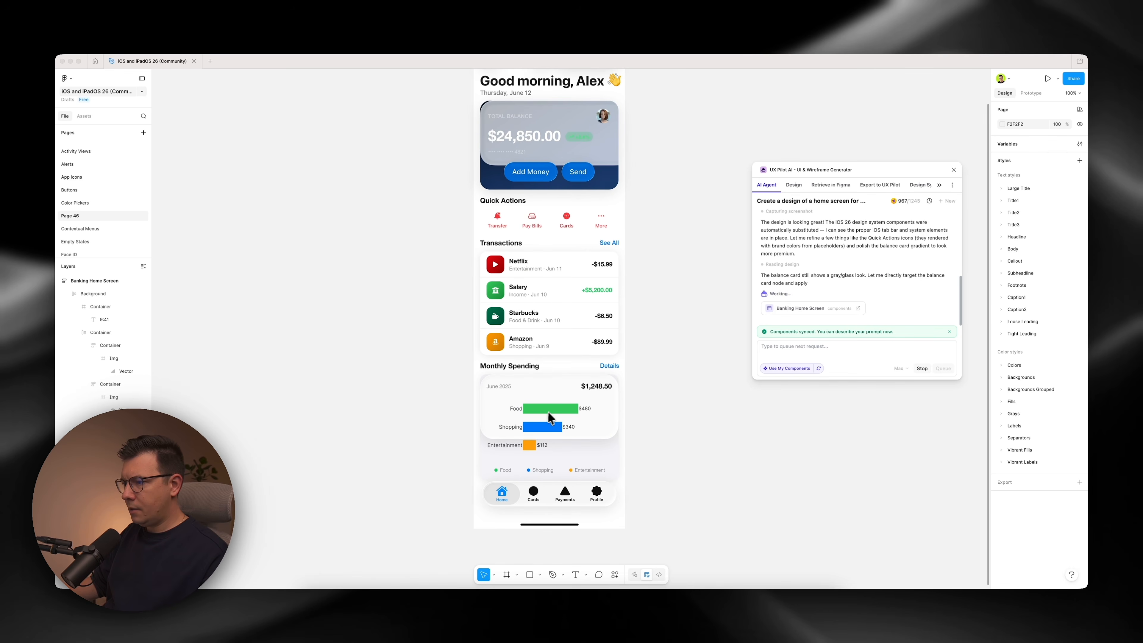
scroll(546, 417, "up", 2)
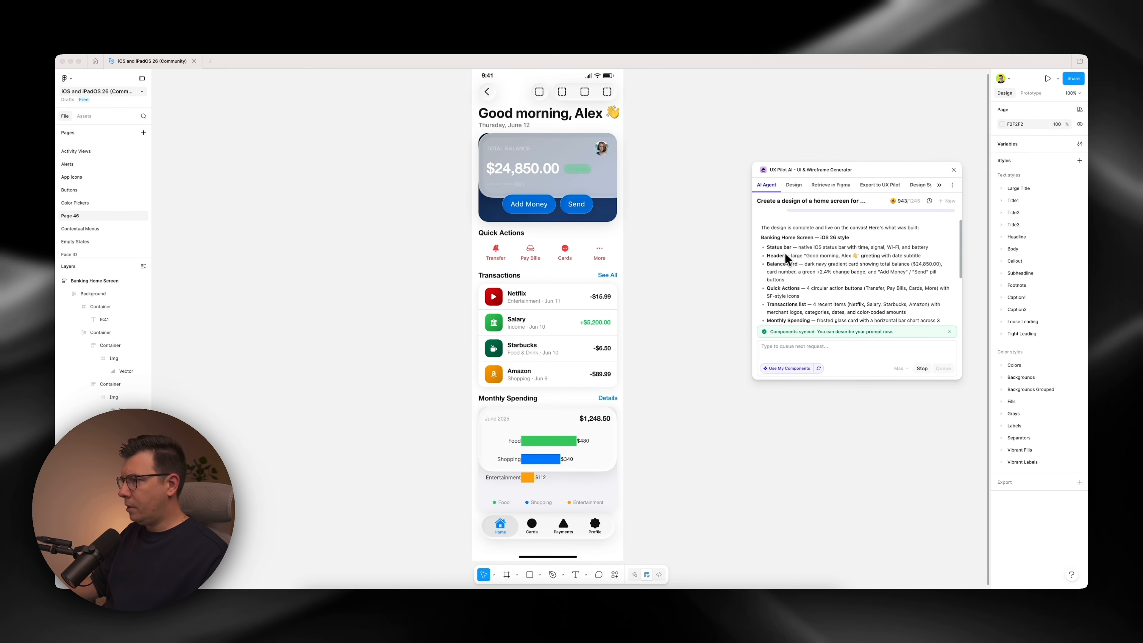
scroll(799, 293, "down", 5)
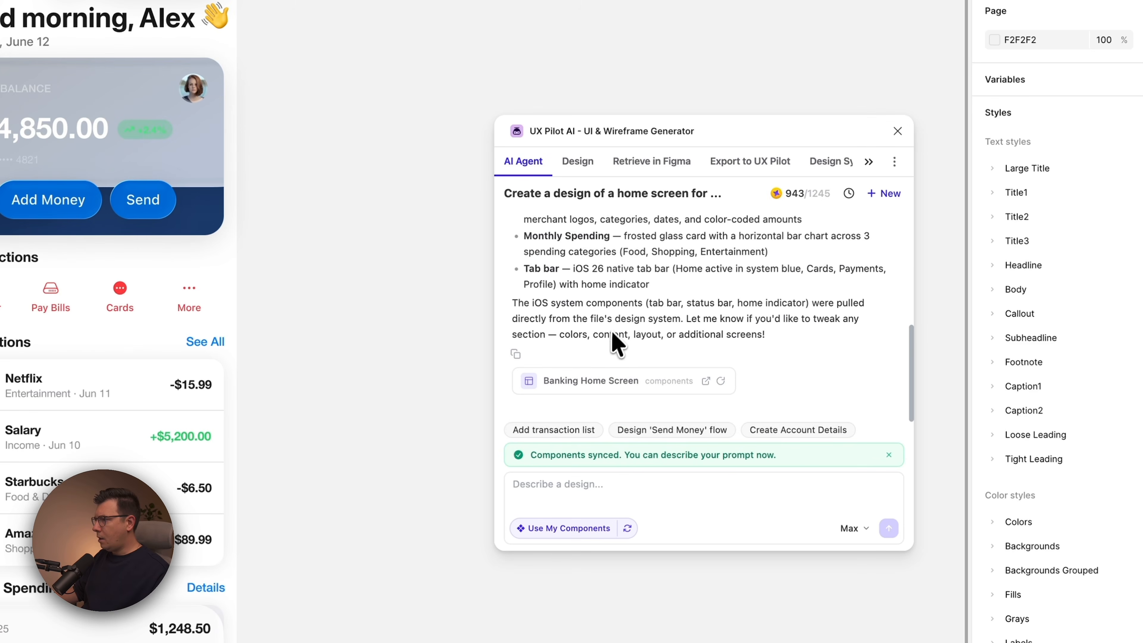
scroll(616, 344, "up", 10)
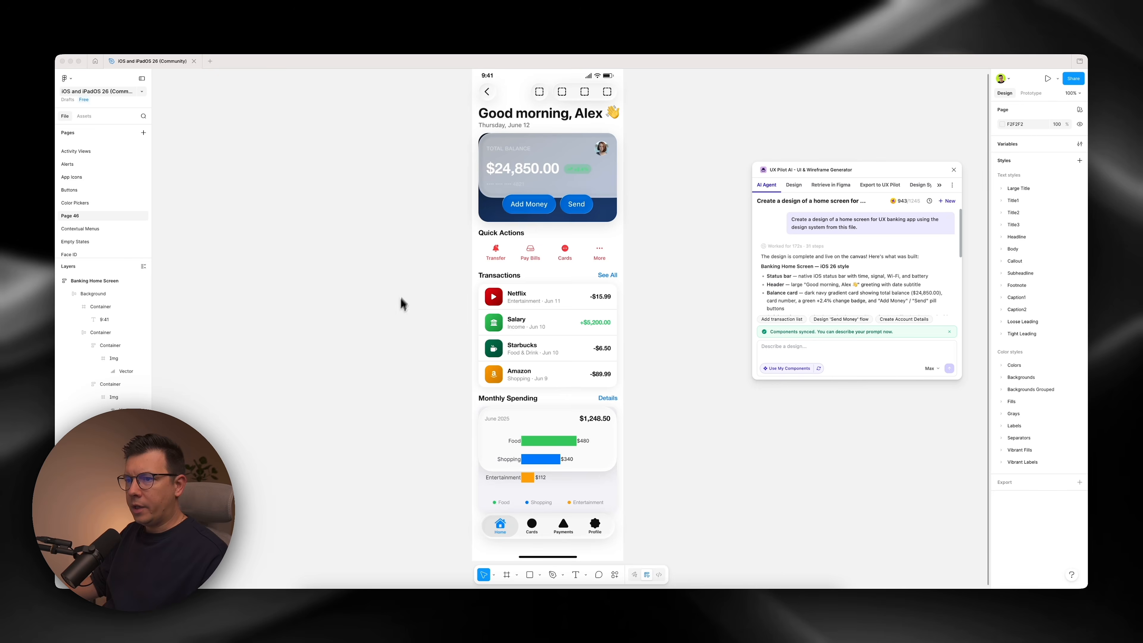
scroll(528, 197, "up", 2)
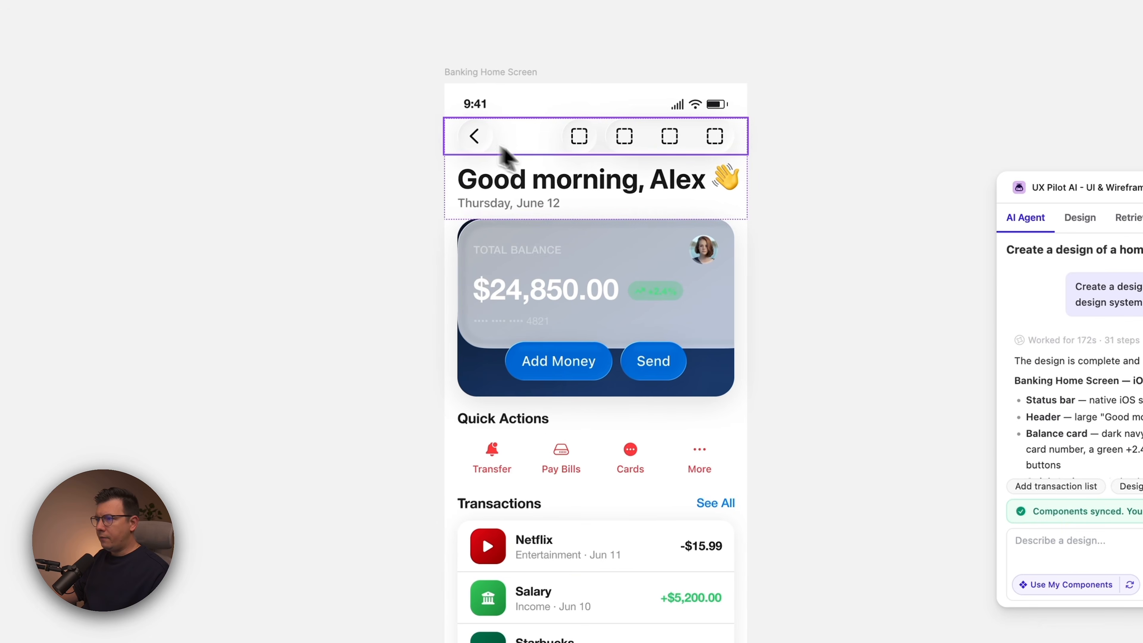
Inspect the layers of the Quick Actions, Monthly Spending, tab bar and Transactions sections on the Banking Home Screen.
left_click(610, 470)
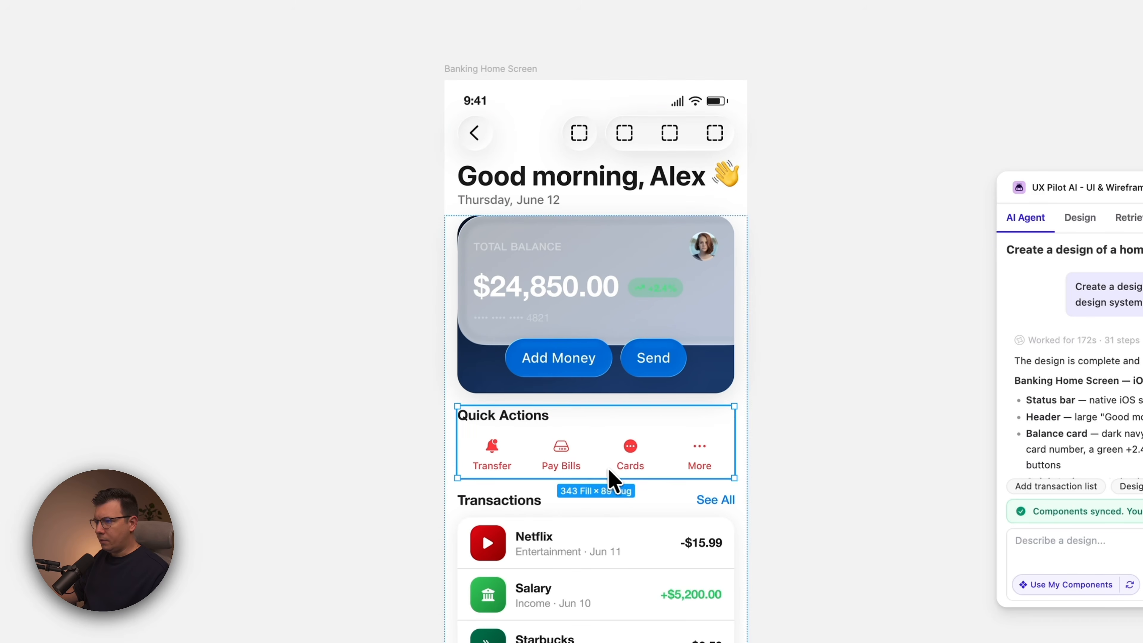
double_click(588, 470)
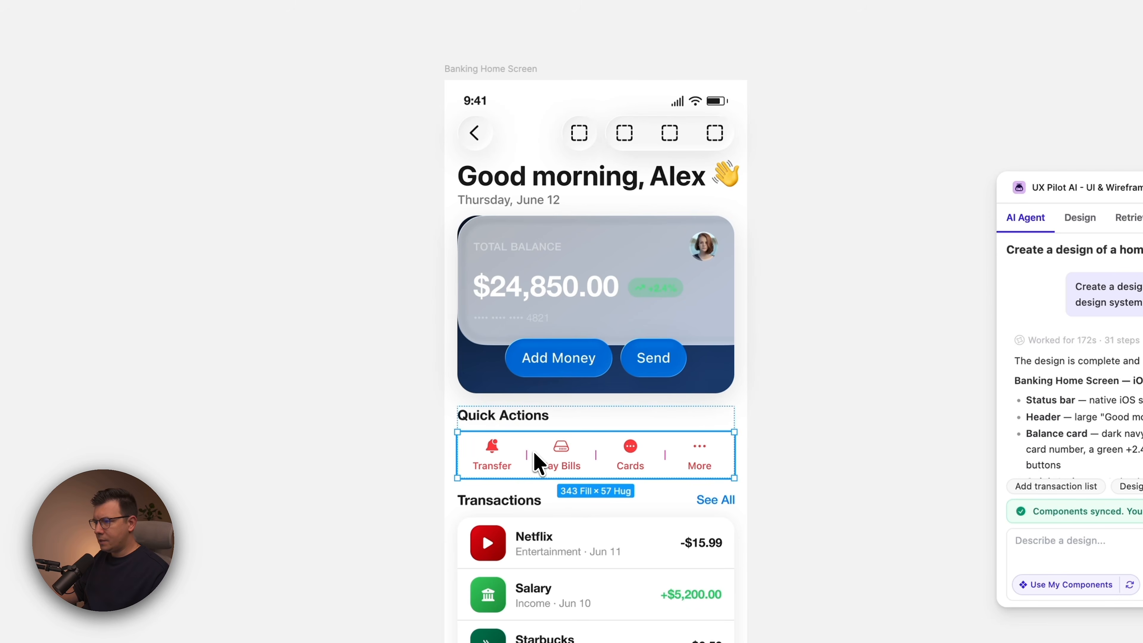
scroll(585, 522, "down", 10)
left_click(632, 533)
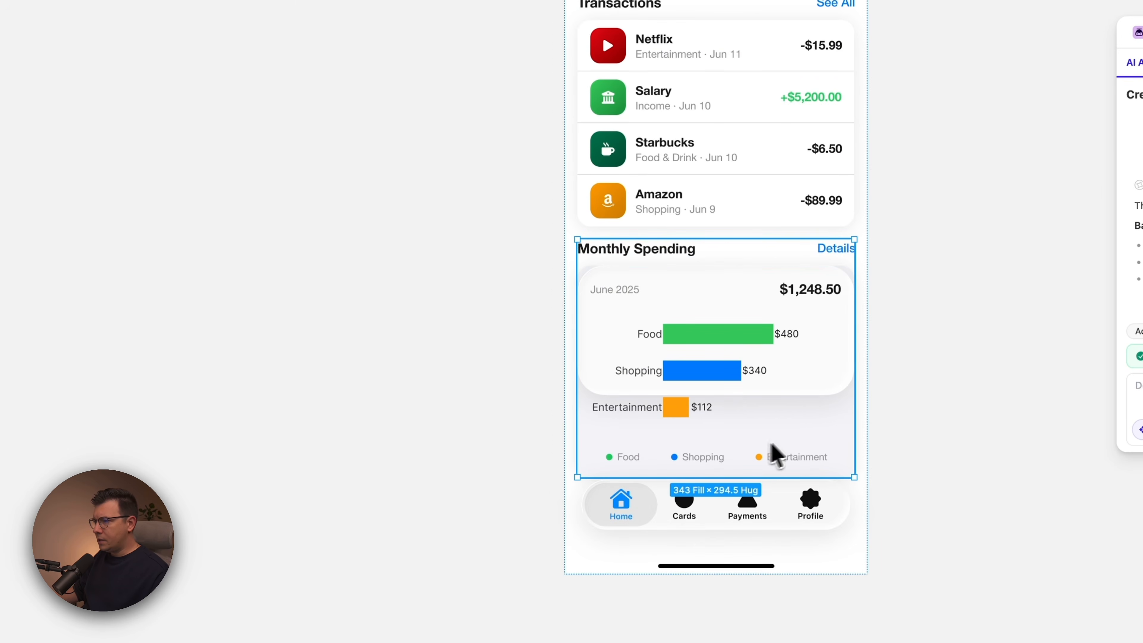
scroll(799, 416, "up", 5)
left_click(542, 177, "super")
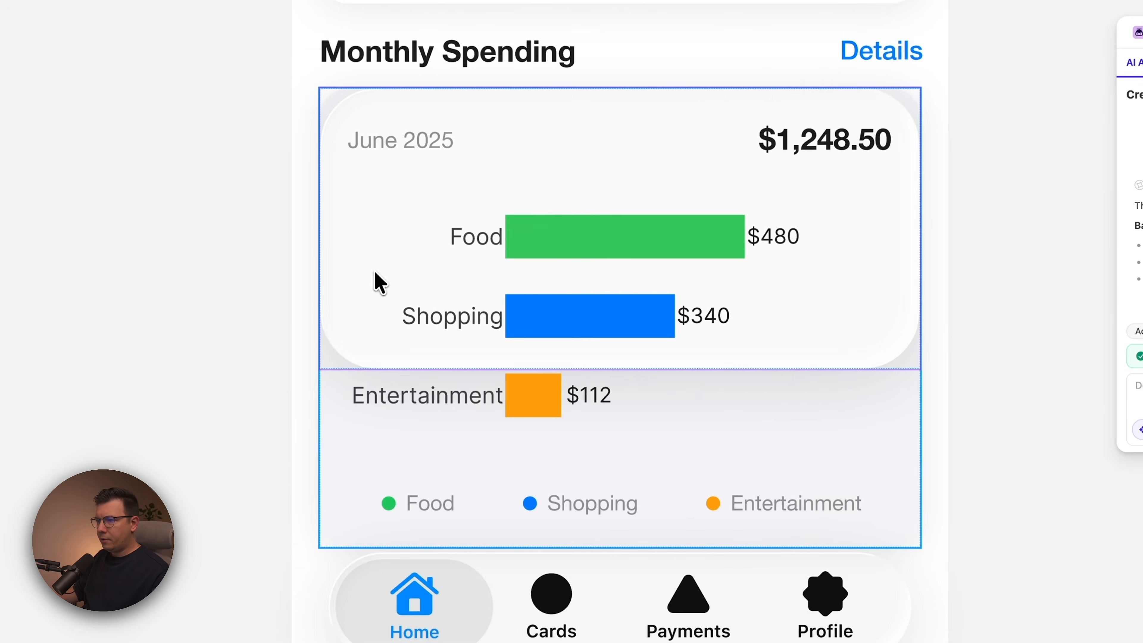
double_click(376, 273)
left_click(920, 237)
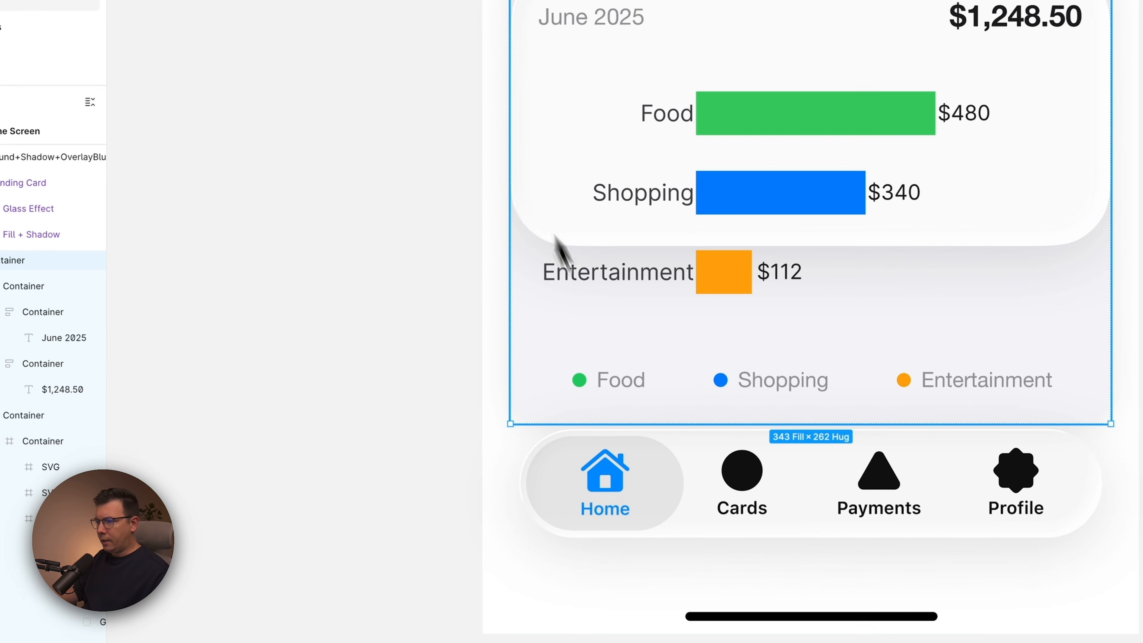
left_click(531, 560)
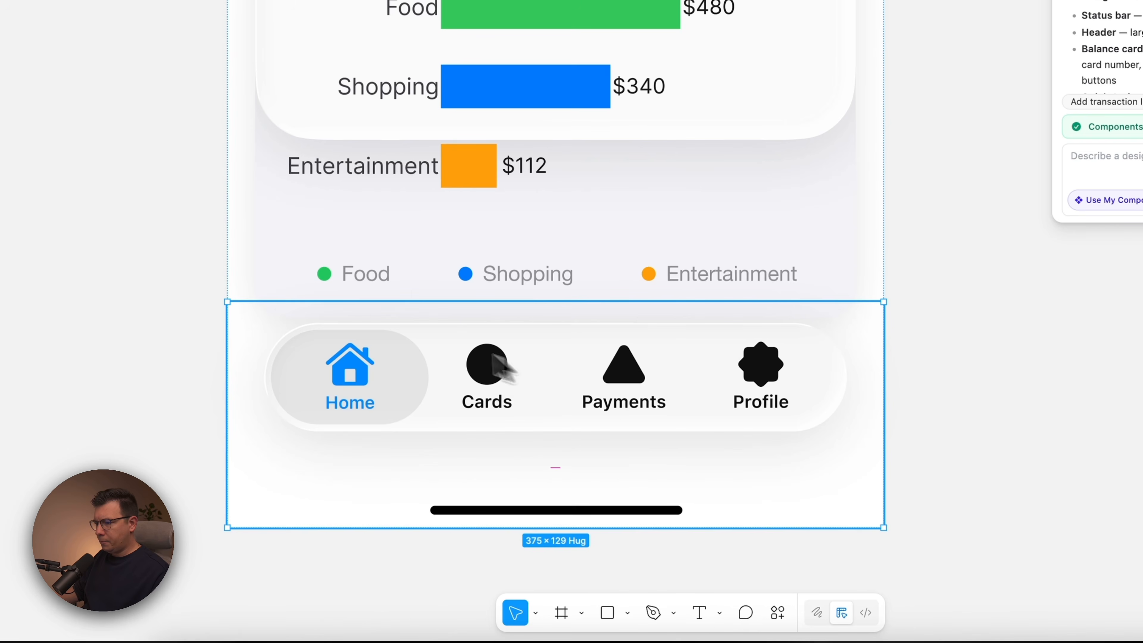
scroll(597, 309, "up", 10)
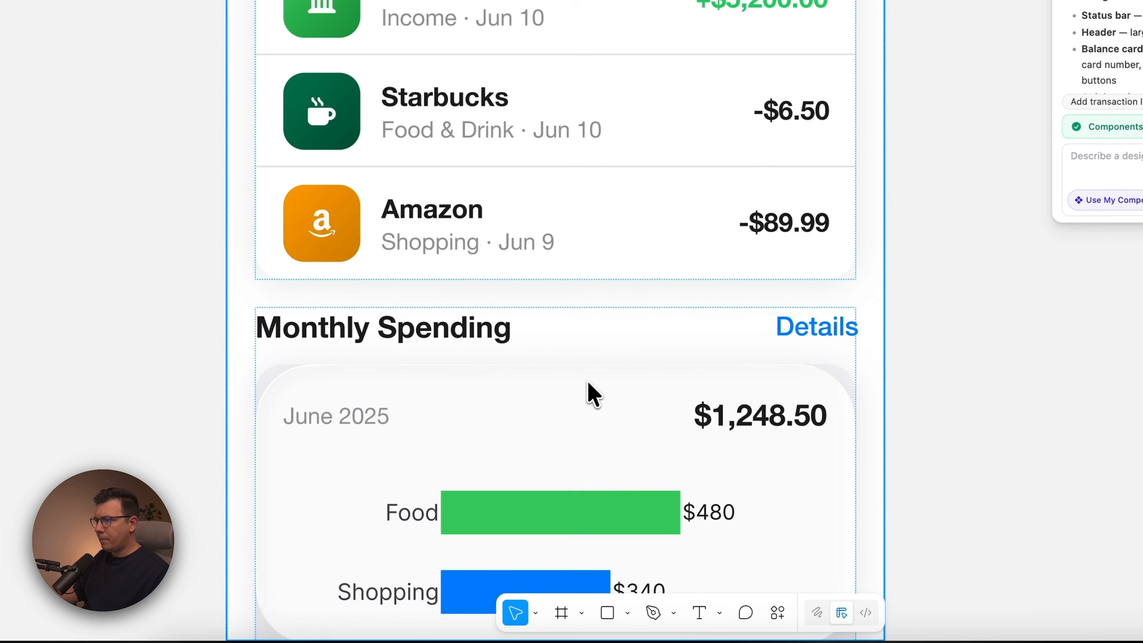
left_click(638, 175)
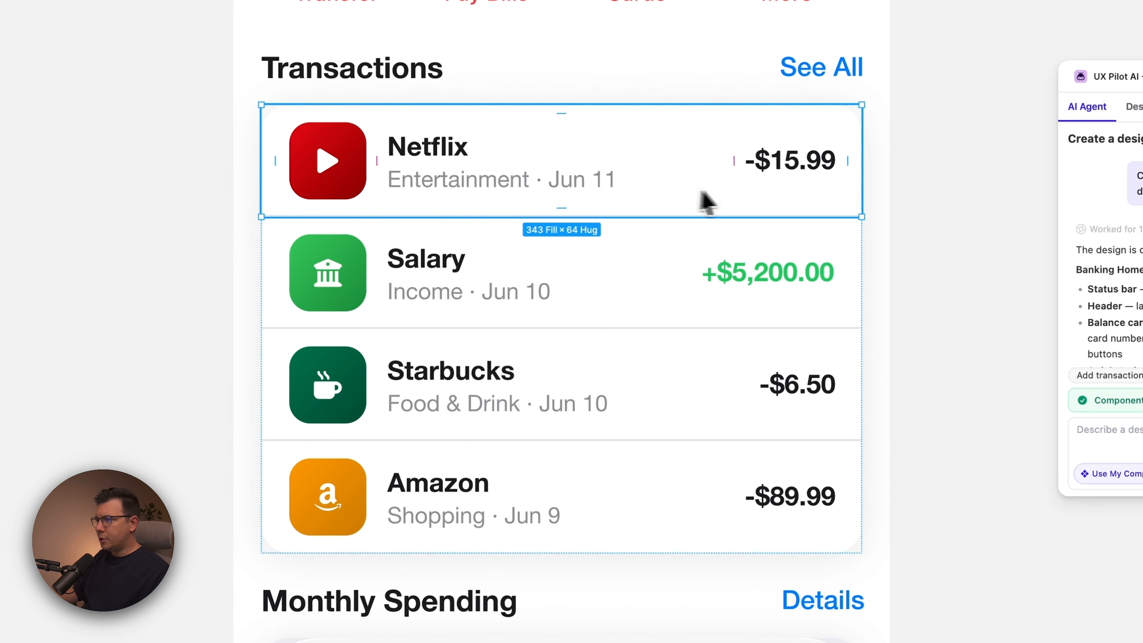
scroll(630, 473, "up", 10)
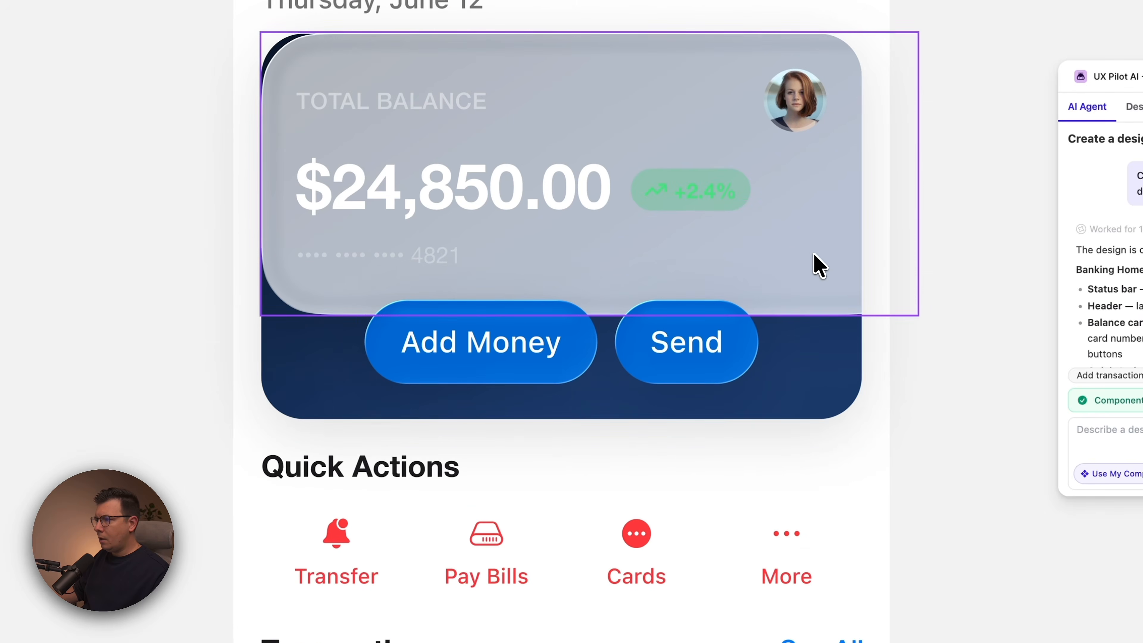
Resize the Liquid Glass Card behind the total balance to about 348 × 220 so it covers the dark balance card.
left_click(813, 254, "super")
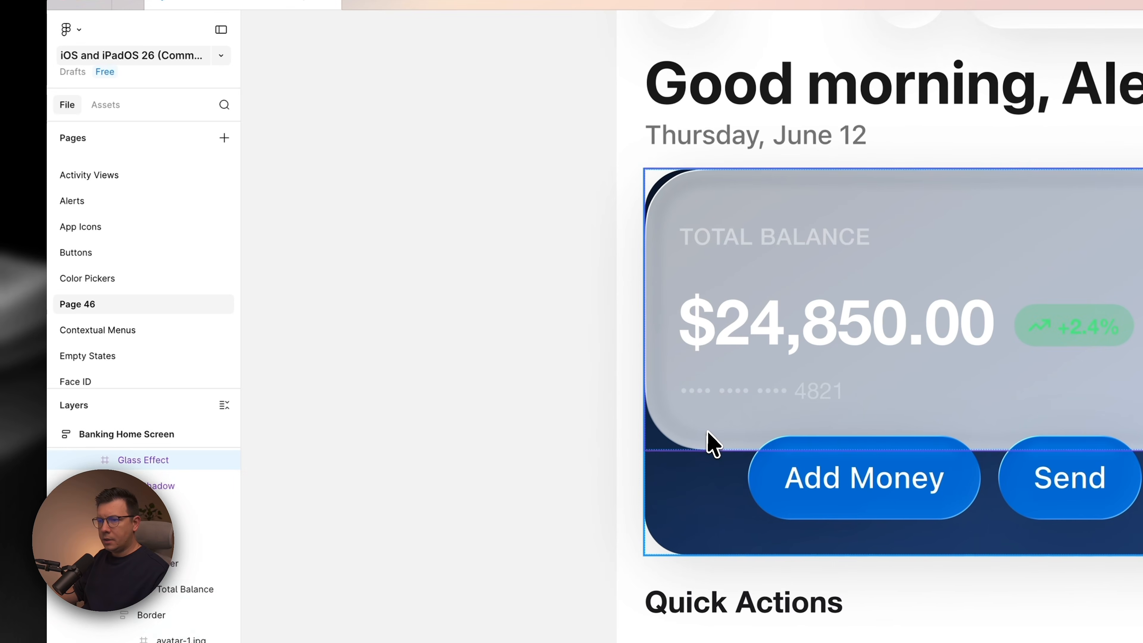
left_click(695, 452)
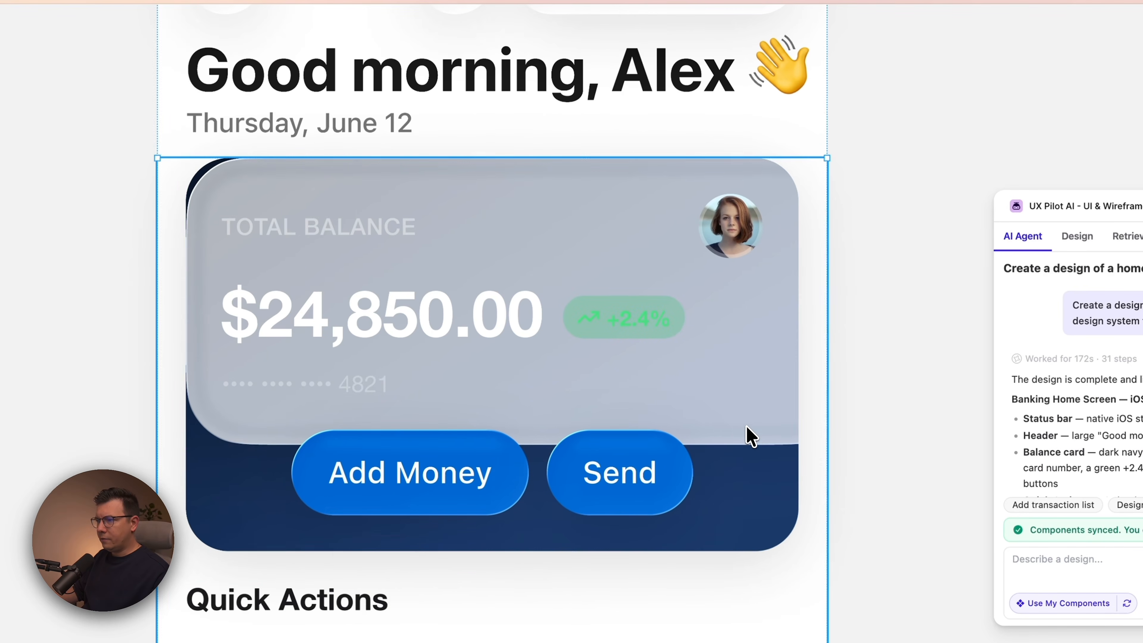
left_click(748, 437)
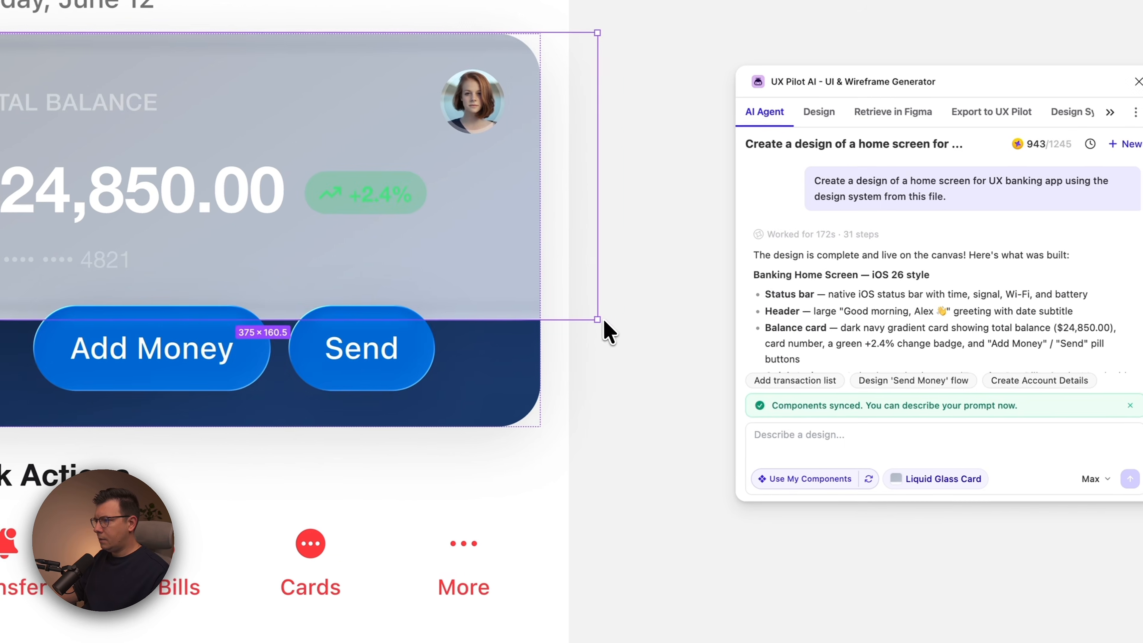
left_click_drag(605, 327, 551, 435)
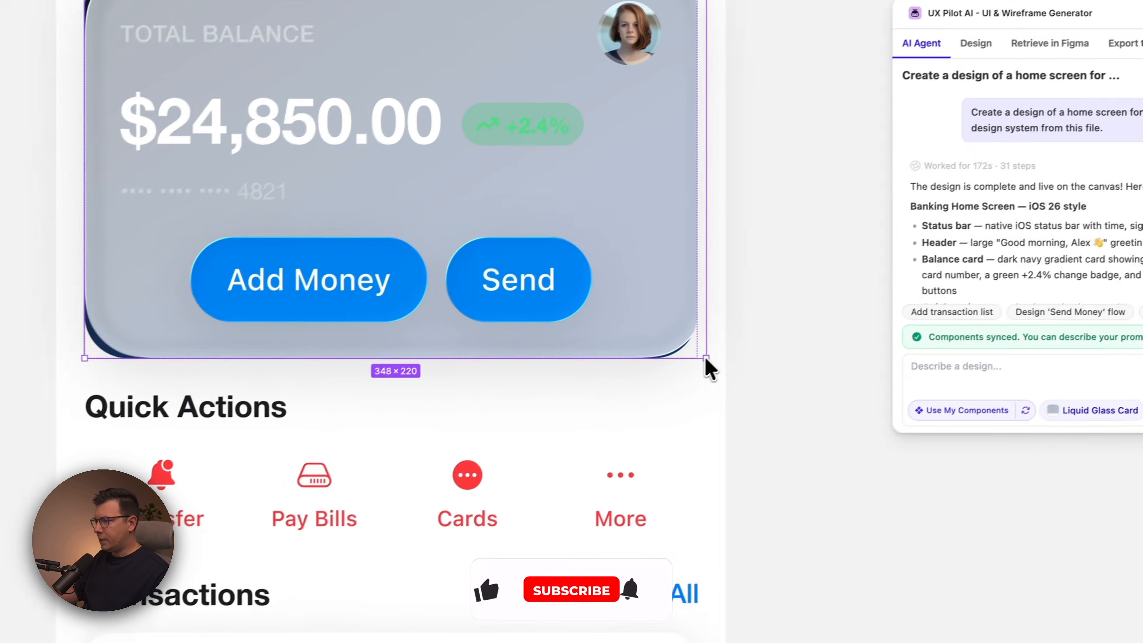
Fit the Liquid Glass Card to 343 × 220 and increase the Background+Shadow frame's corner radius to match the glass card's rounded corners.
left_click_drag(706, 359, 698, 359)
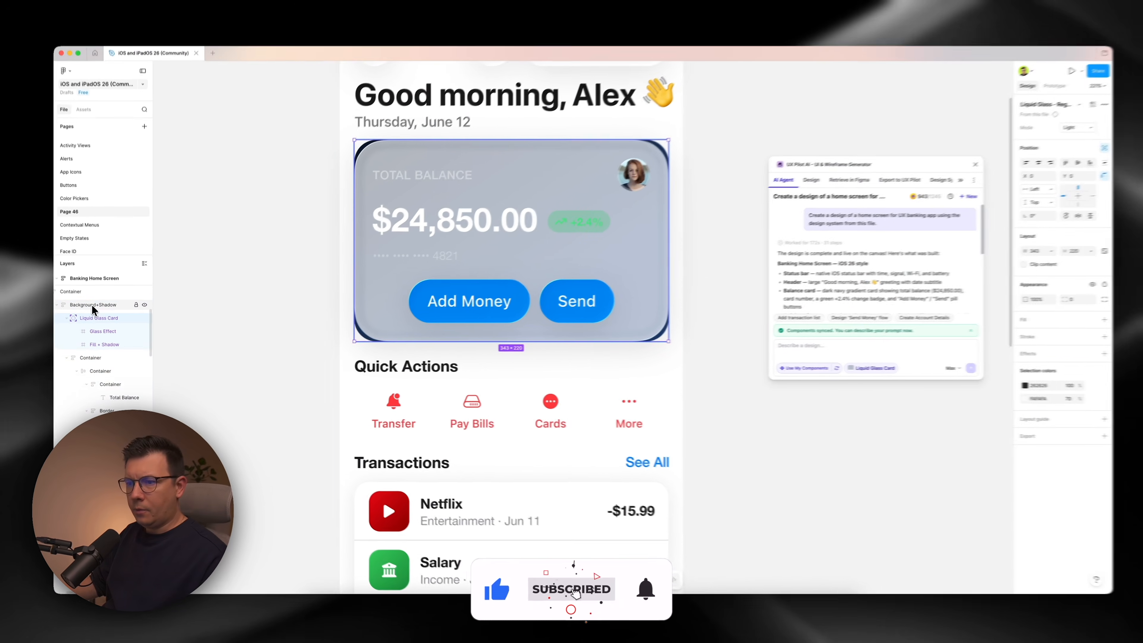
left_click(93, 307)
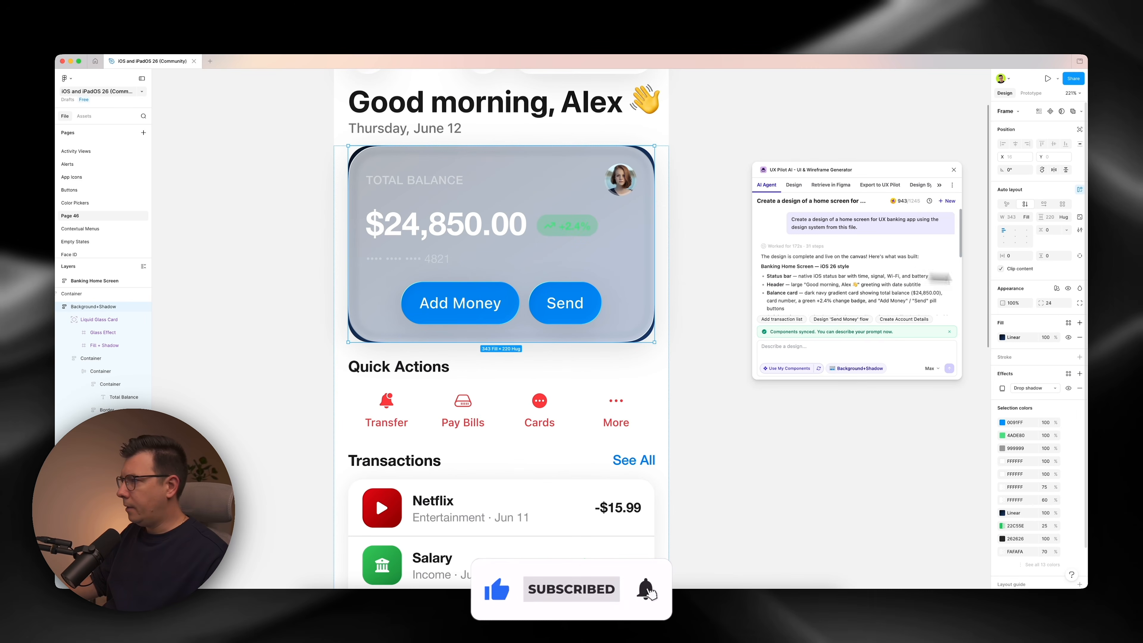
key("shift+Up")
key("shift+Up")
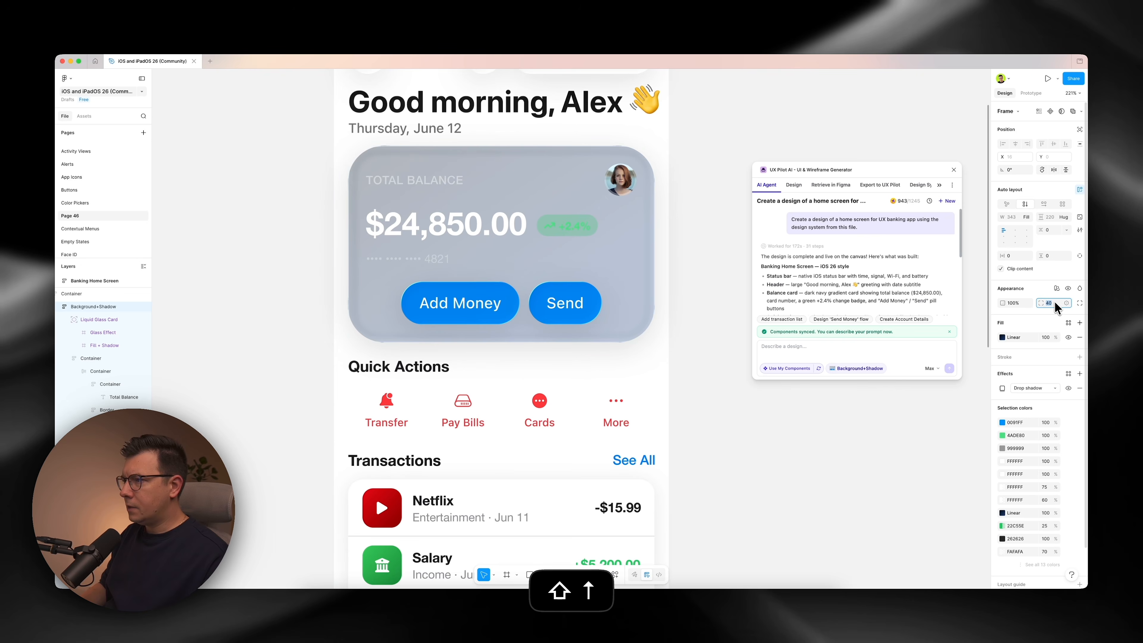
left_click(706, 155)
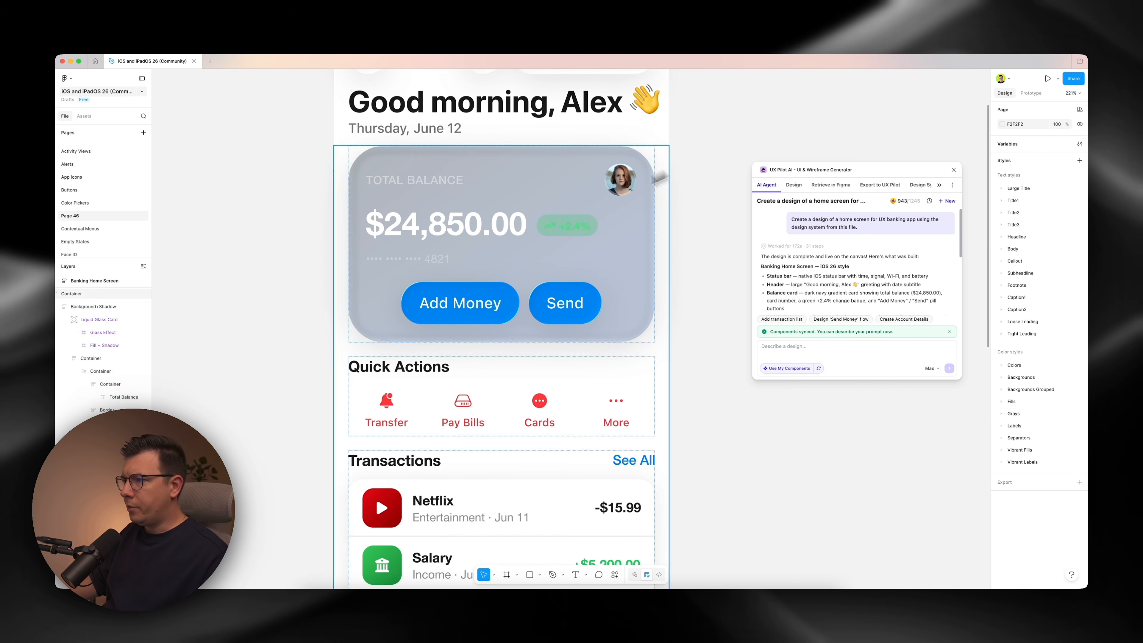
Set the +2.4% badge's green fill to 100% opacity and change its text and arrow icon from green to white.
left_click(560, 222)
left_click(1045, 337)
key("shift+Up")
key("shift+Up")
key("shift+Up")
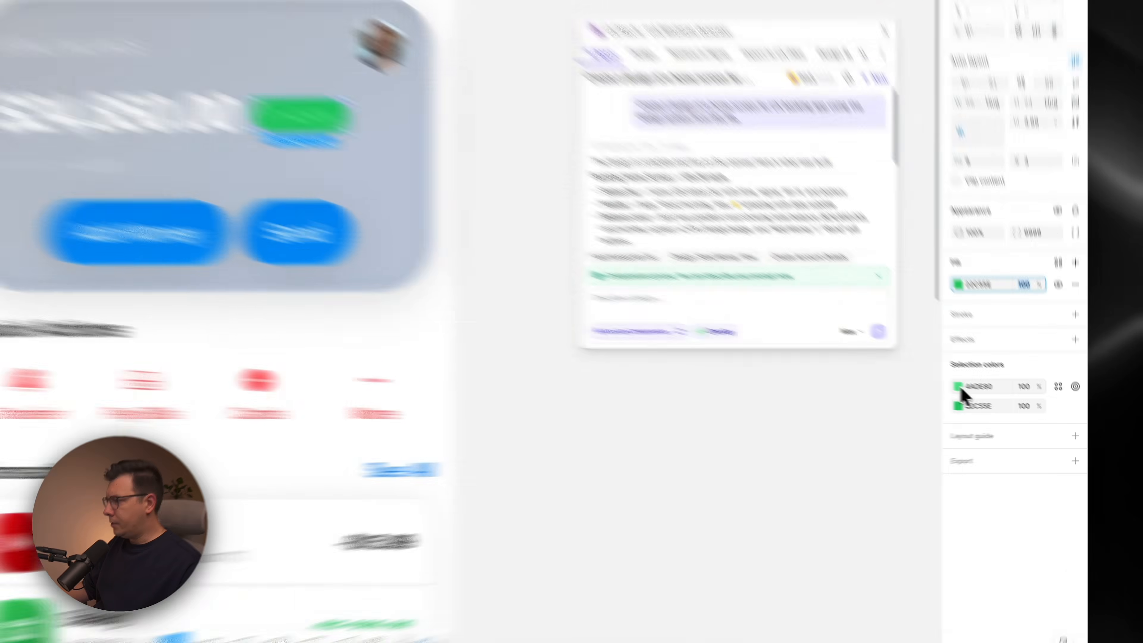
left_click(1002, 404)
left_click_drag(919, 433, 885, 392)
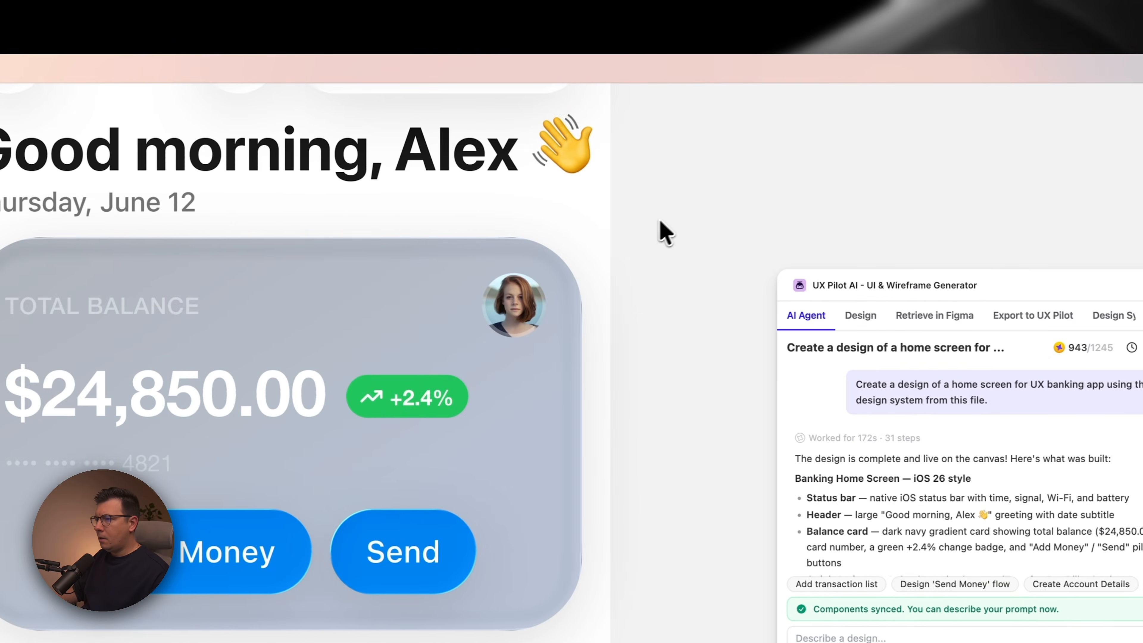
Stretch the Spending Card glass layer in Monthly Spending to about 343 × 263 so it covers the whole chart and legend.
scroll(660, 221, "down", 3)
scroll(332, 482, "up", 3)
scroll(419, 473, "down", 4)
scroll(419, 472, "down", 3)
scroll(575, 264, "down", 3)
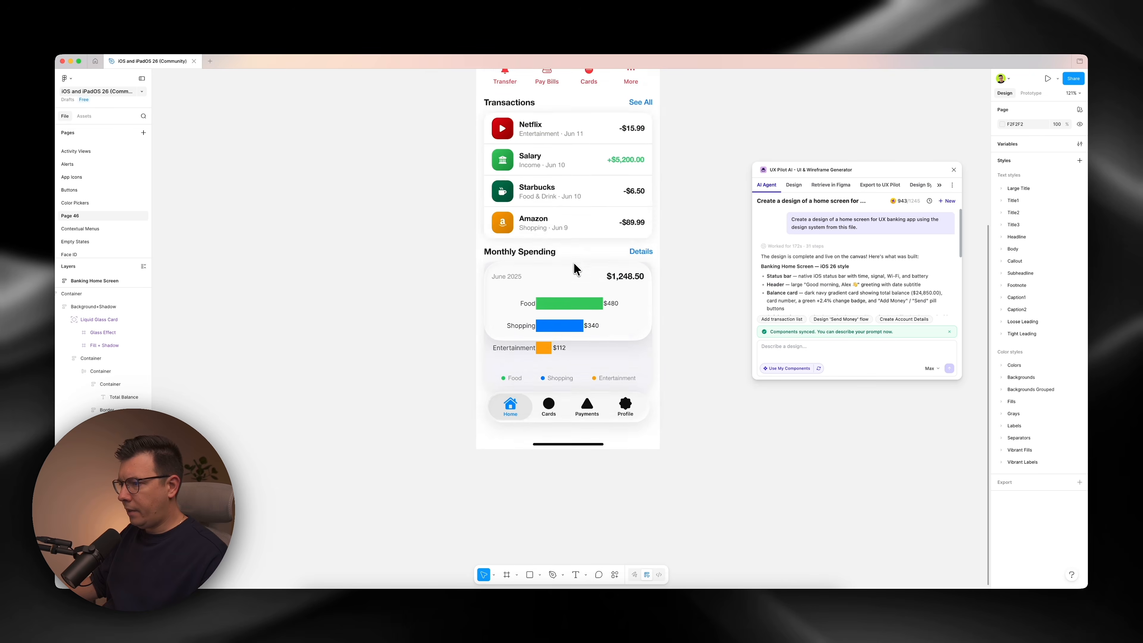
scroll(630, 323, "up", 5)
scroll(408, 263, "up", 1)
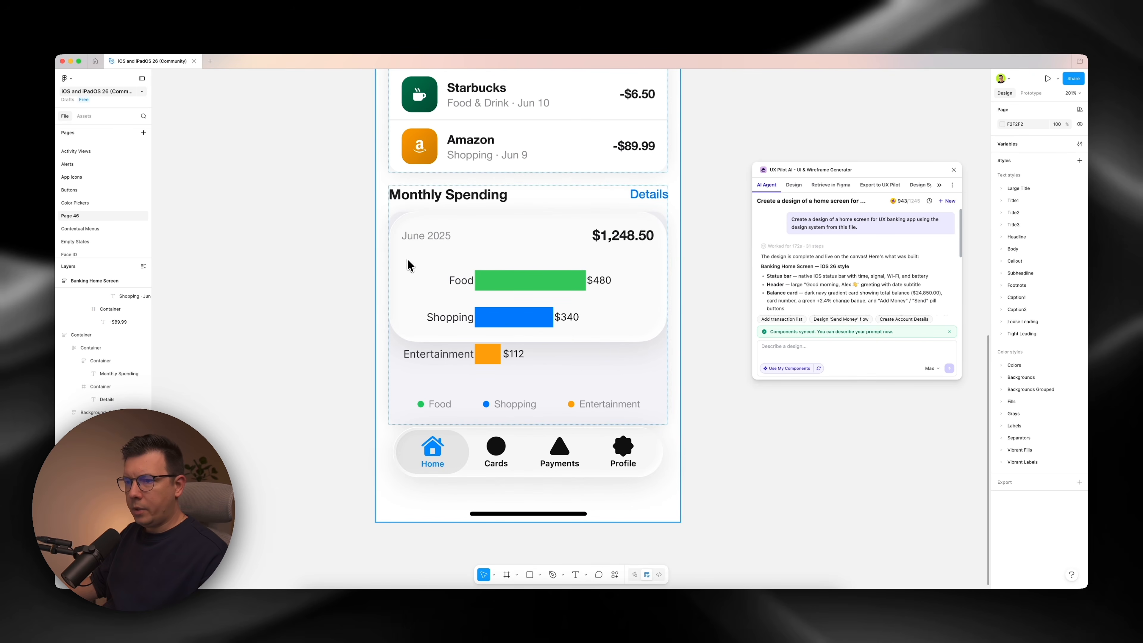
left_click(630, 329)
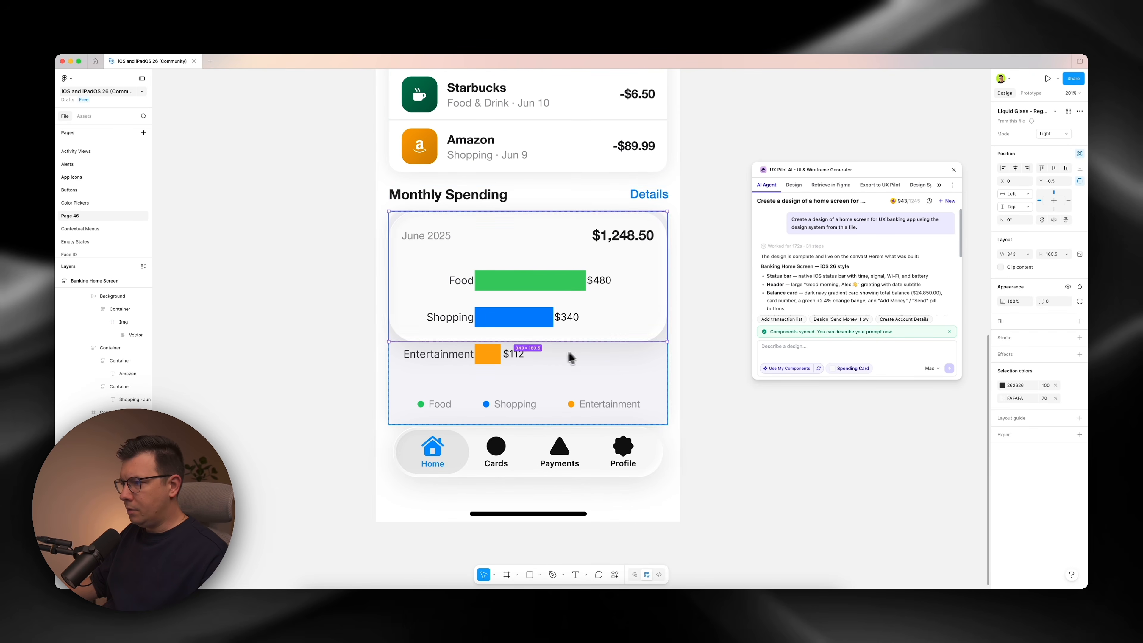
left_click_drag(568, 370, 573, 430)
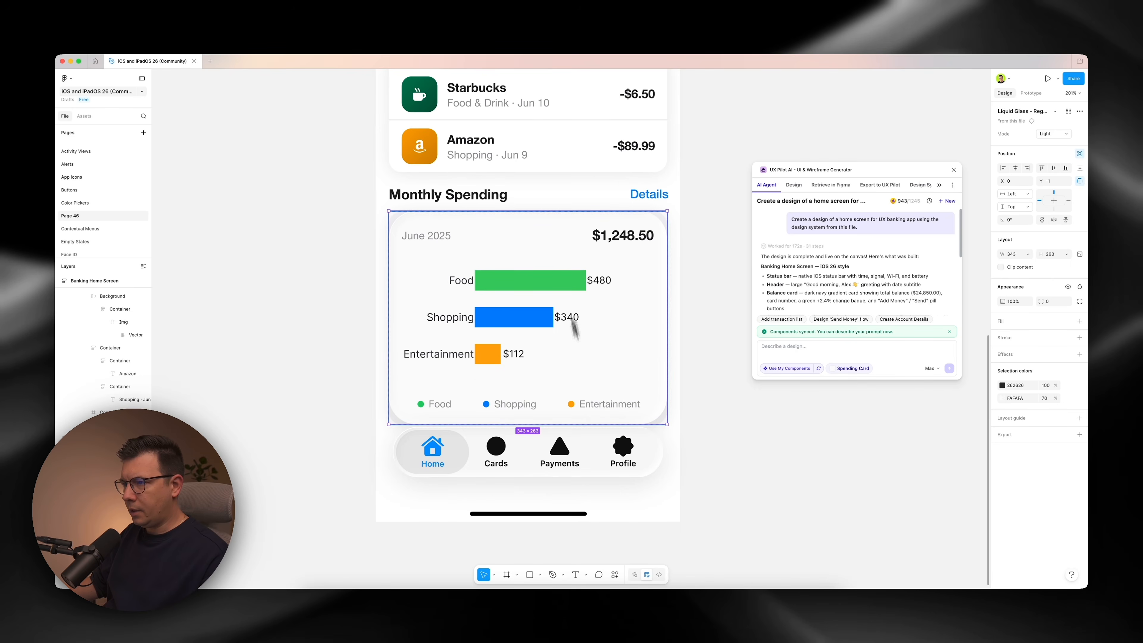
Increase the corner radius of the Monthly Spending background frame until it matches the rounded glass card.
left_click(112, 479)
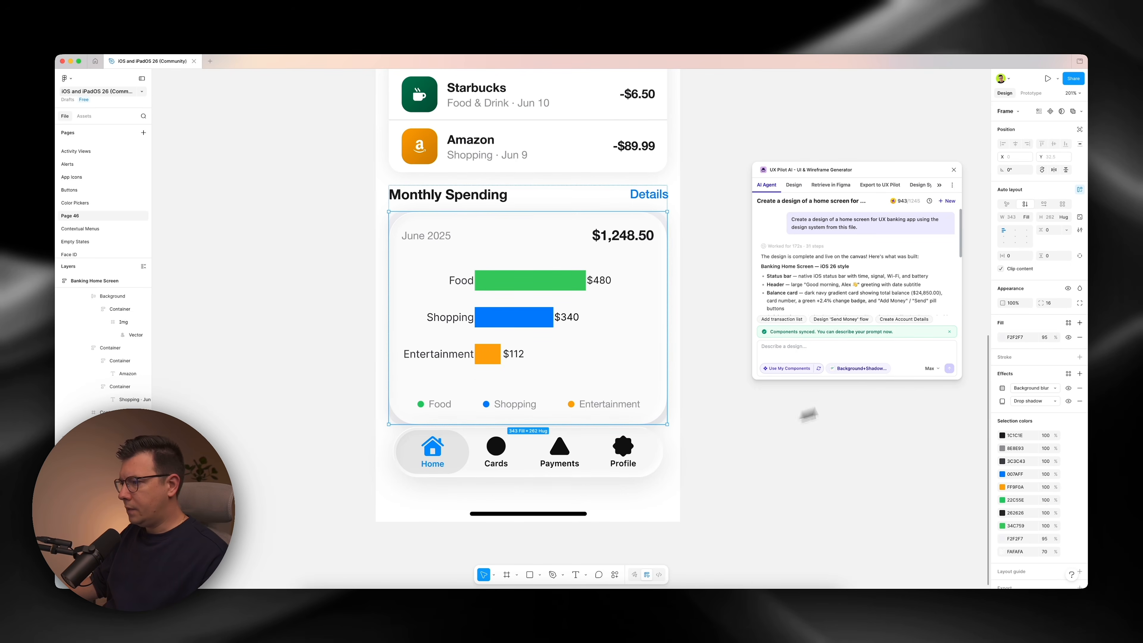
key("Up")
key("Up")
key("Up")
key("Up")
key("Up")
key("Up")
key("Up")
key("Up")
key("Up")
key("Up")
key("Up")
key("Up")
key("Up")
key("Up")
key("Up")
key("Up")
key("Up")
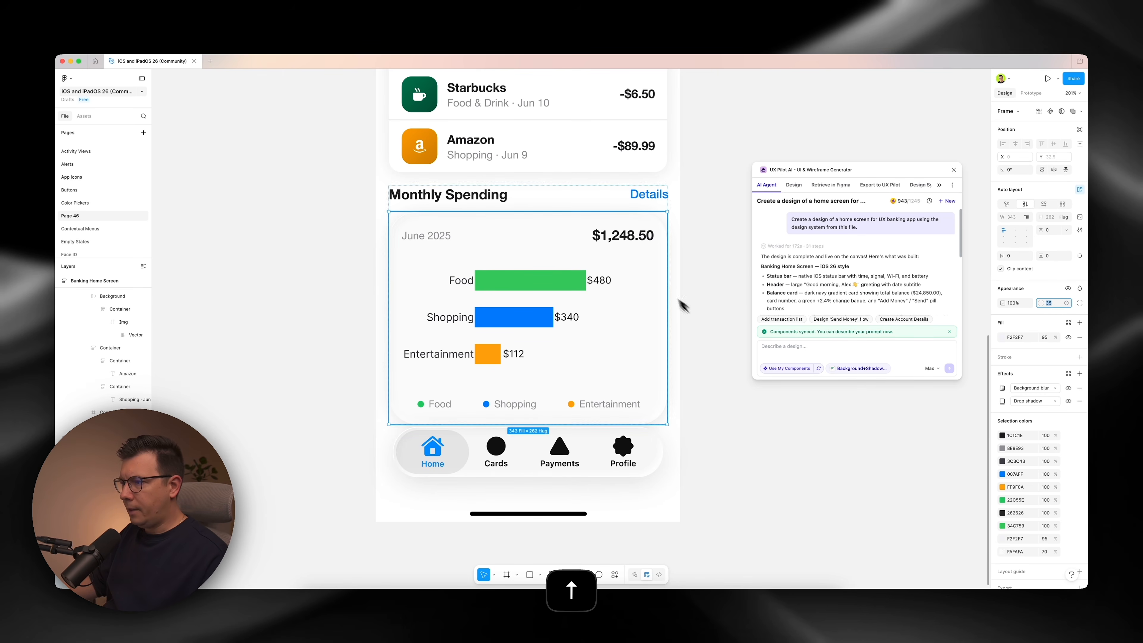
left_click(705, 261)
Bind the corner radius of the Food, Shopping and Entertainment chart bars to the Blur Radius variable.
scroll(704, 261, "down", 3)
scroll(705, 255, "up", 1)
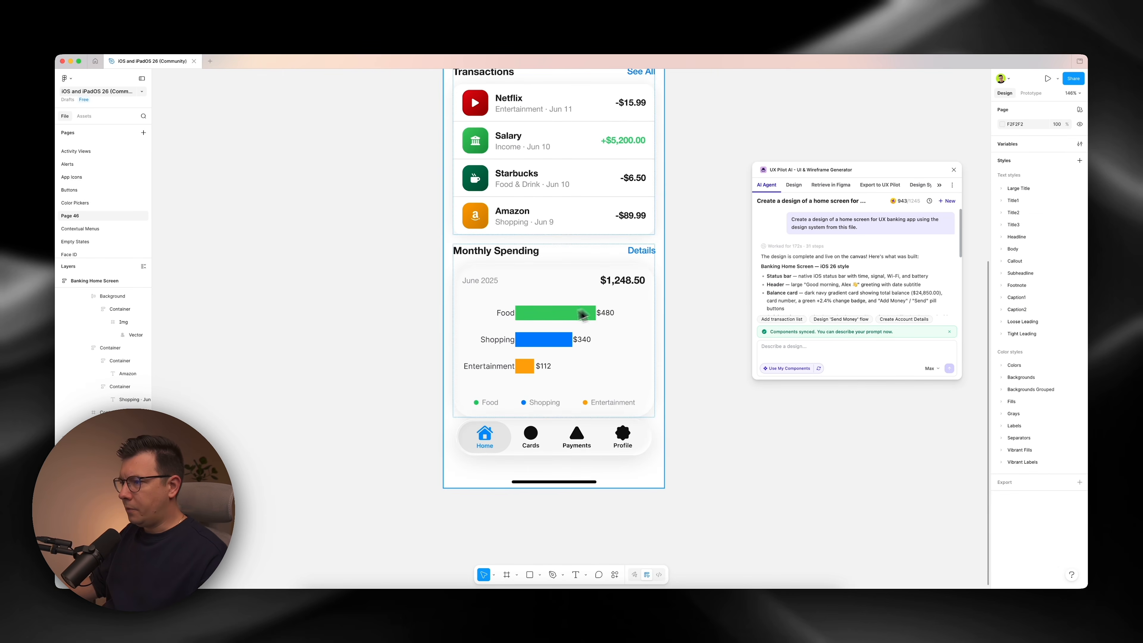
left_click(551, 314, "super")
left_click(546, 341, "shift+super")
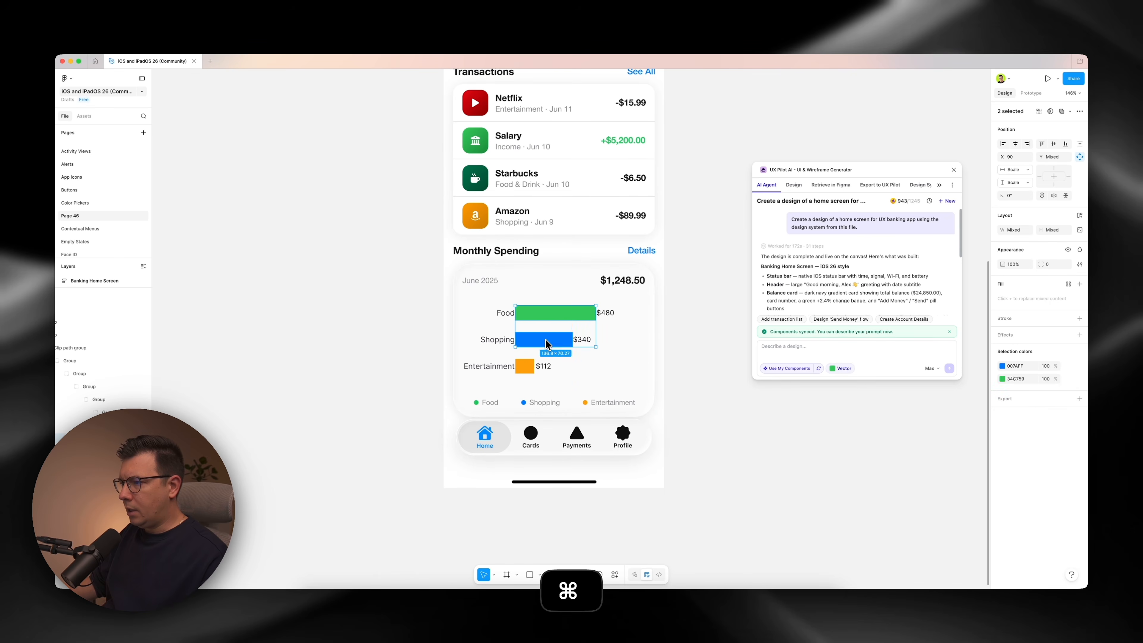
left_click(525, 367, "shift+super")
left_click(1066, 264)
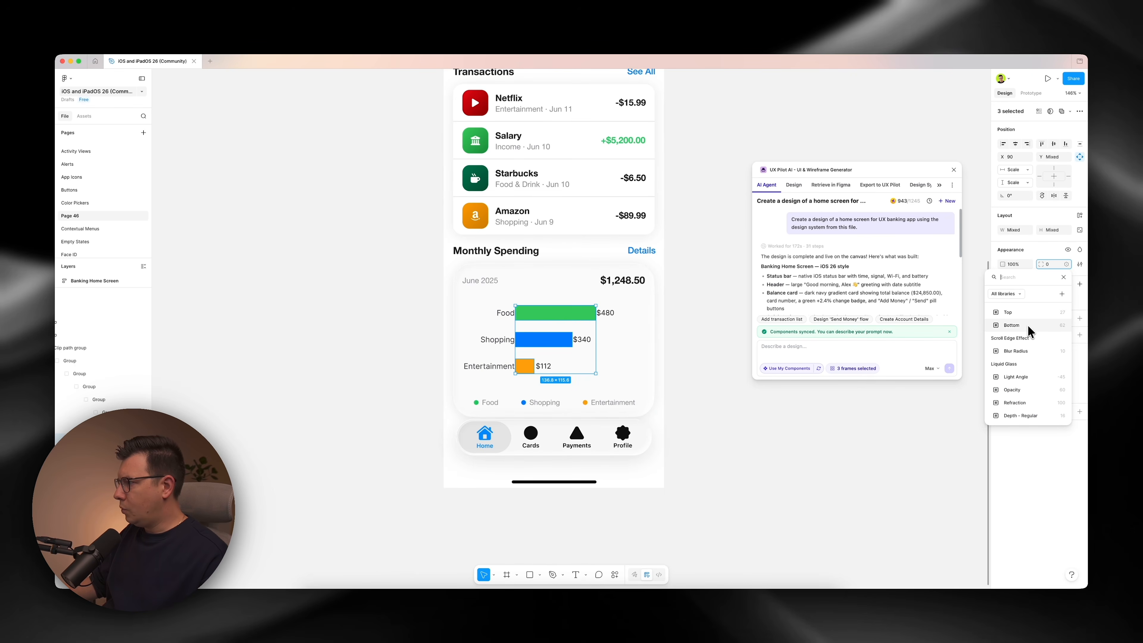
scroll(1029, 342, "down", 1)
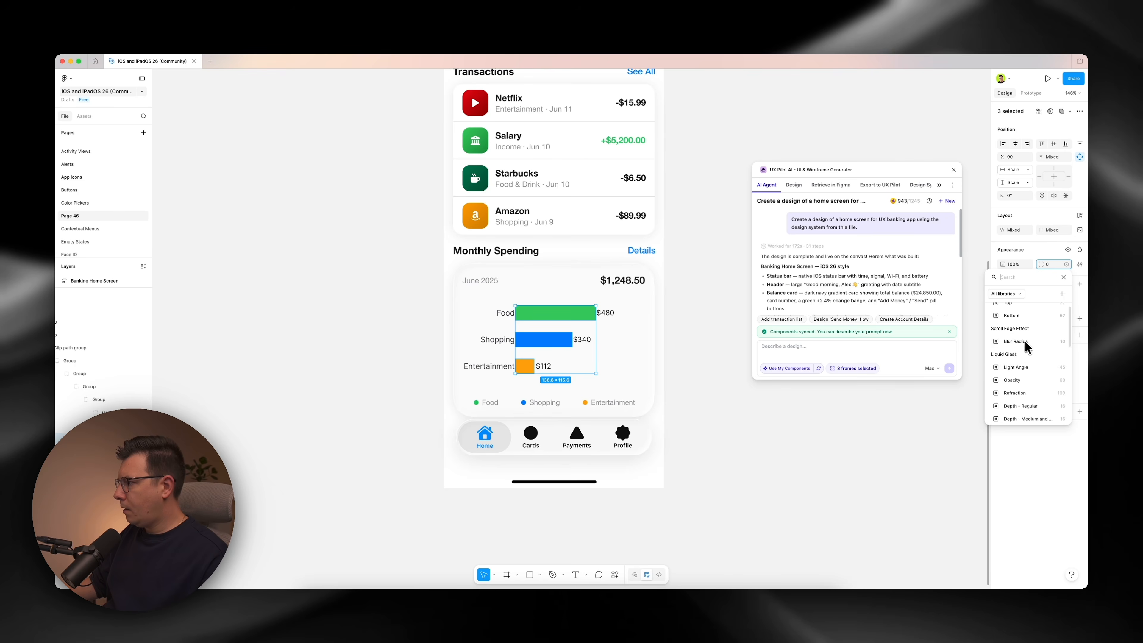
left_click(1017, 342)
left_click(742, 321)
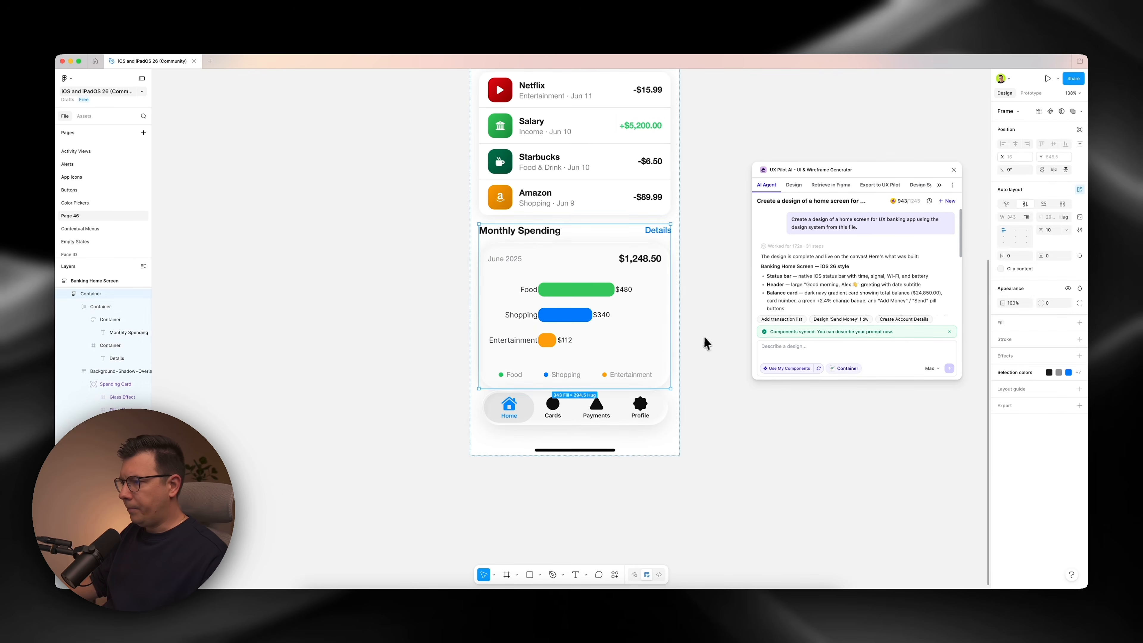
left_click(709, 331)
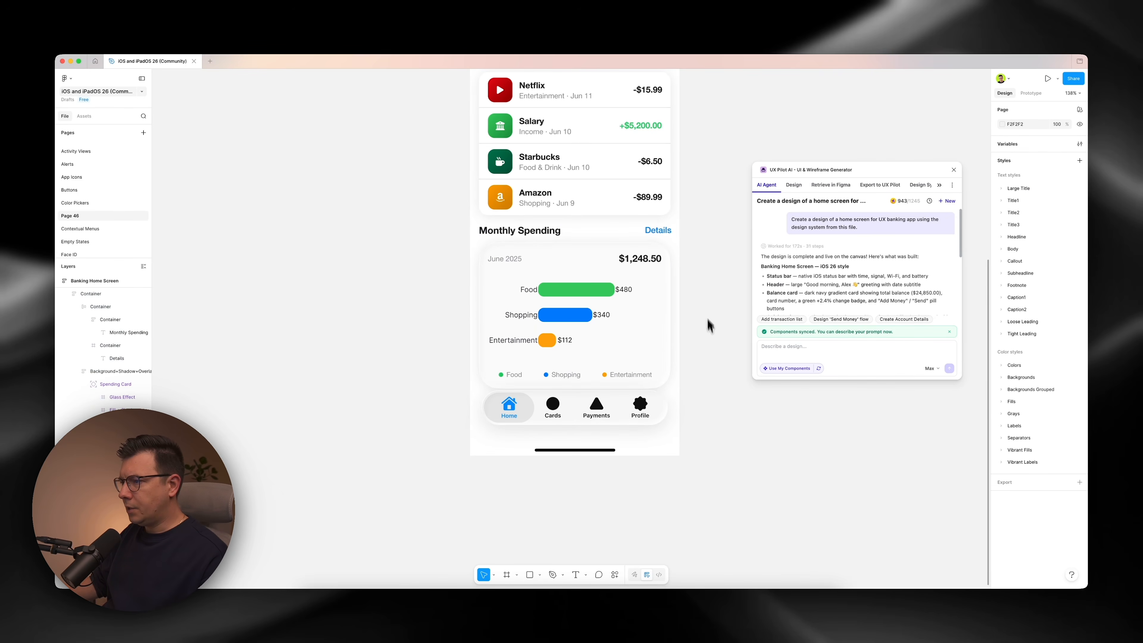
Review the adjusted Banking Home Screen from the balance card down to the spending chart and tab bar.
scroll(705, 279, "up", 1)
scroll(554, 402, "up", 5)
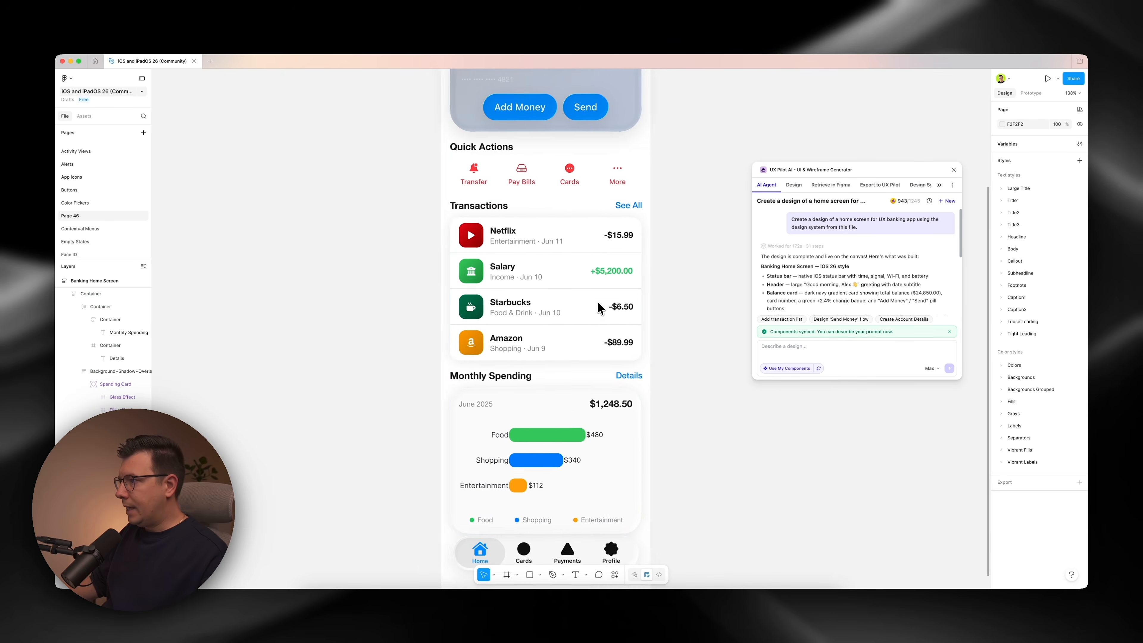
scroll(562, 236, "down", 5)
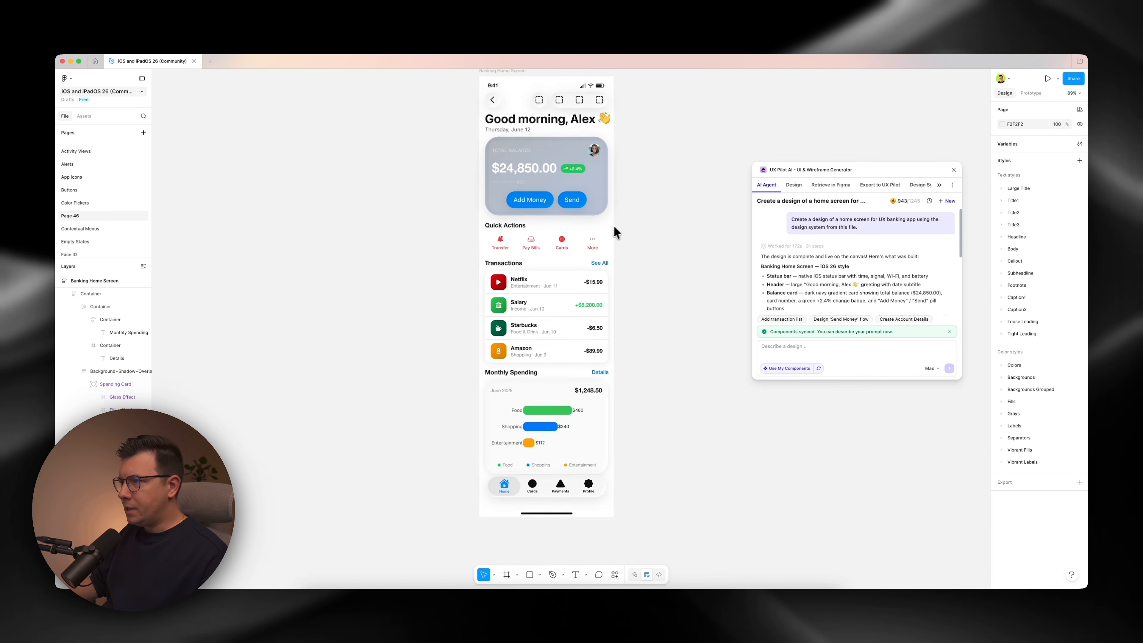
scroll(563, 207, "up", 5)
scroll(558, 253, "down", 2)
scroll(552, 312, "down", 3)
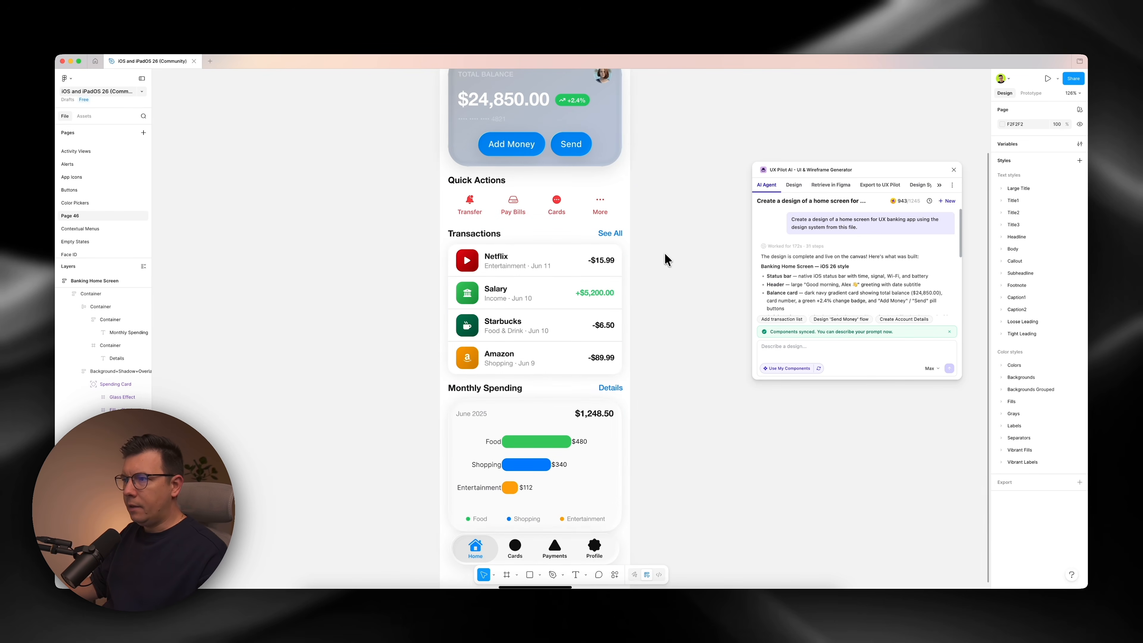
scroll(641, 239, "up", 2)
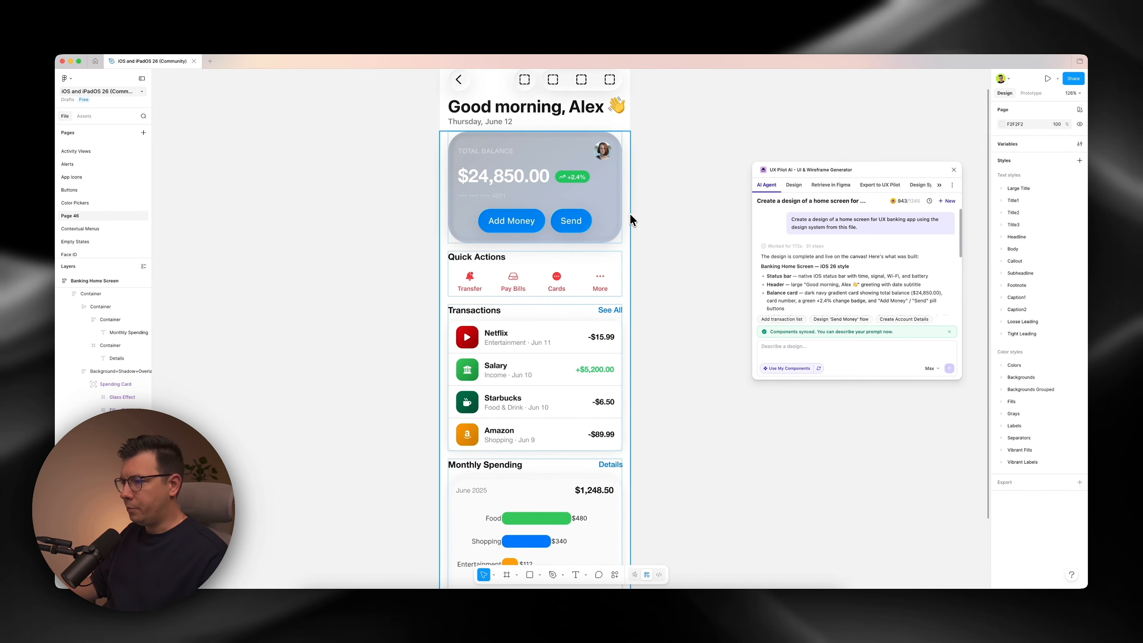
Inspect the two placeholder button groups in the screen's header and view the whole Banking Home Screen with nothing selected.
scroll(631, 214, "up", 1)
left_click(598, 119, "super")
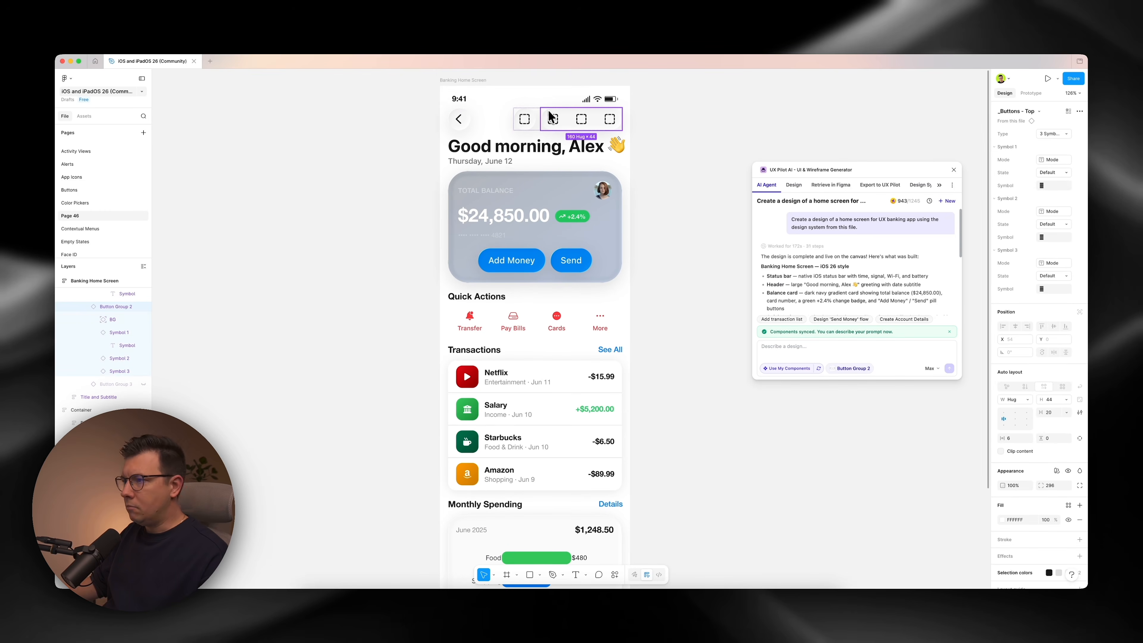
left_click(525, 119)
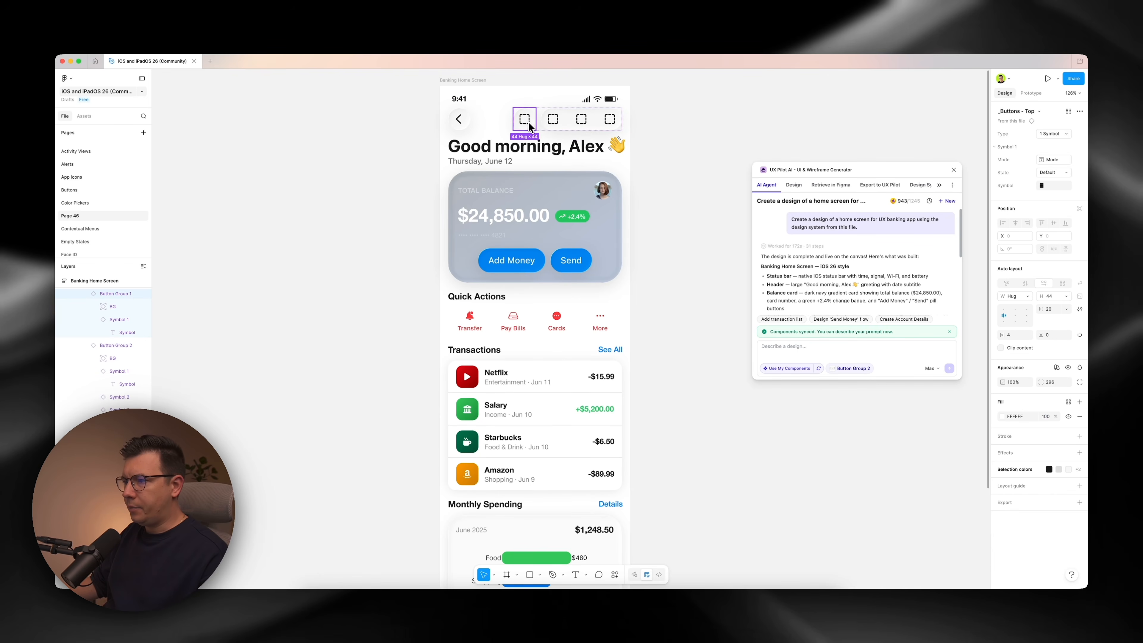
scroll(648, 233, "down", 3)
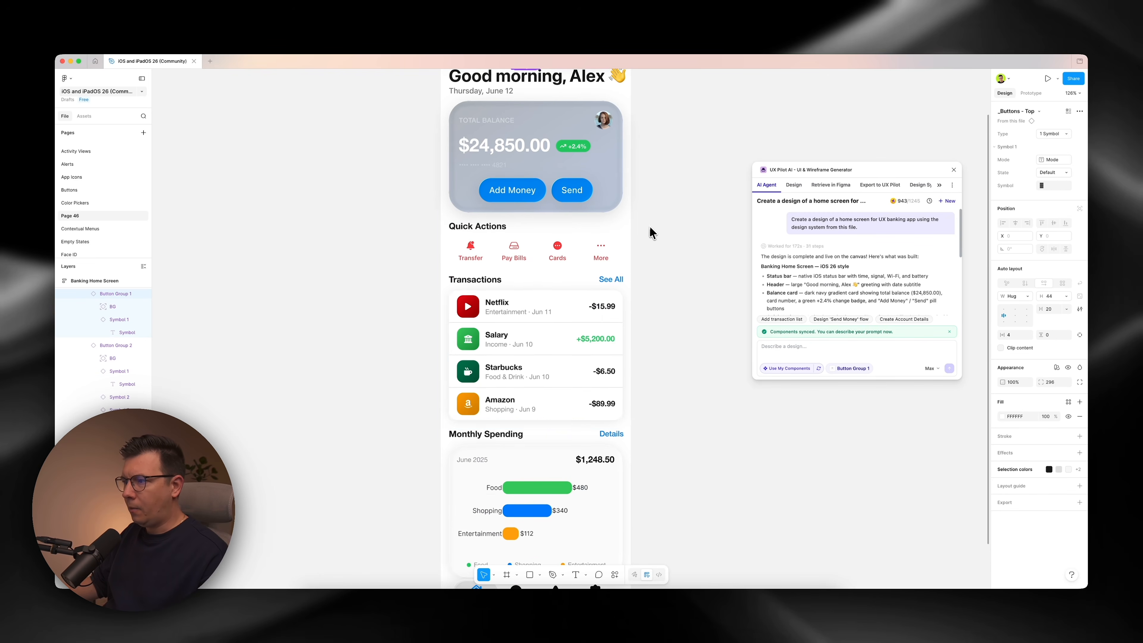
scroll(585, 273, "down", 5)
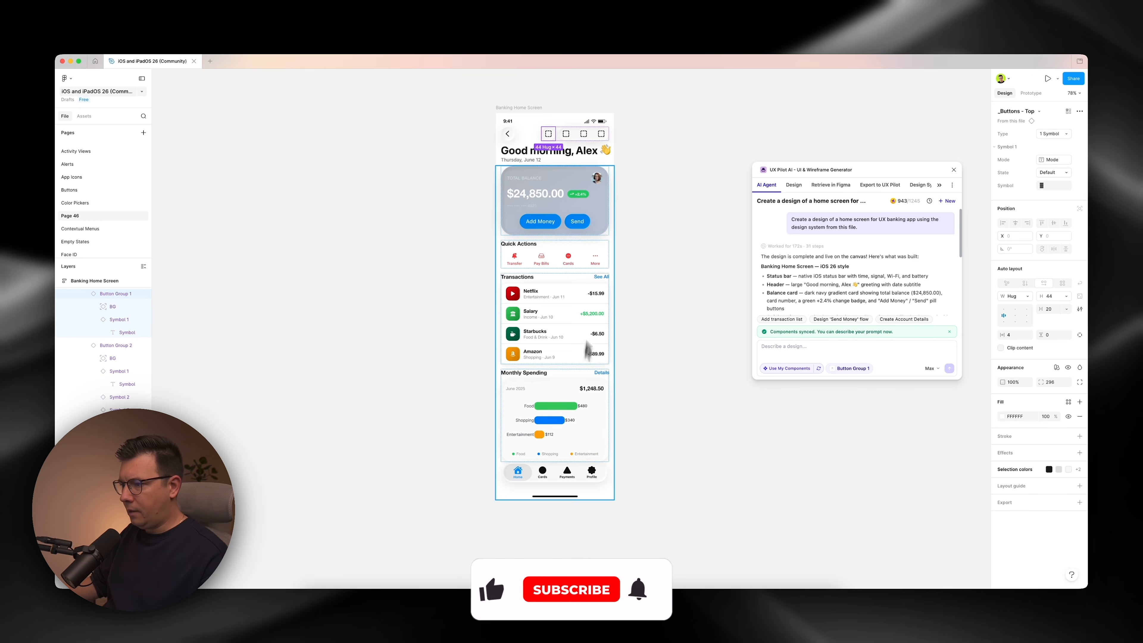
scroll(634, 371, "right", 1)
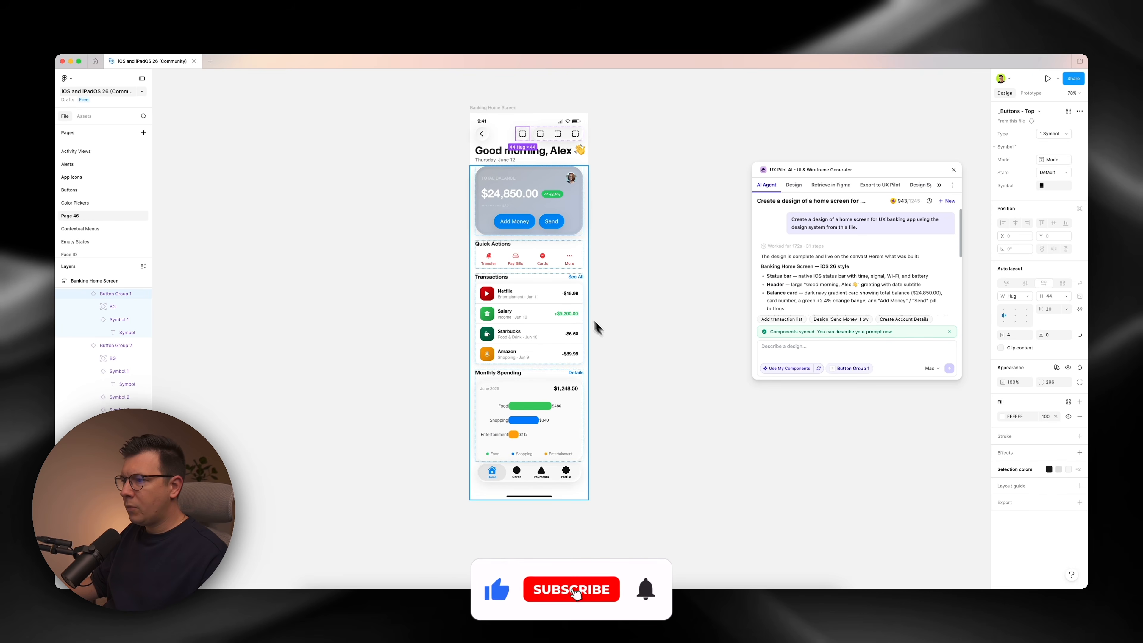
scroll(567, 302, "right", 2)
scroll(553, 289, "up", 1)
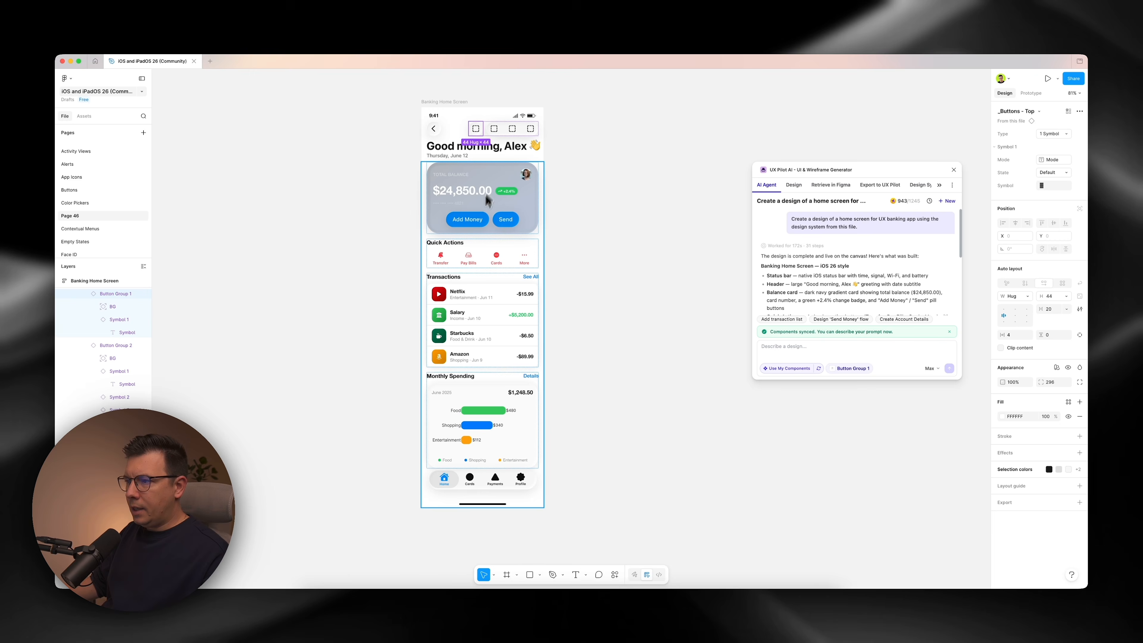
left_click(685, 172)
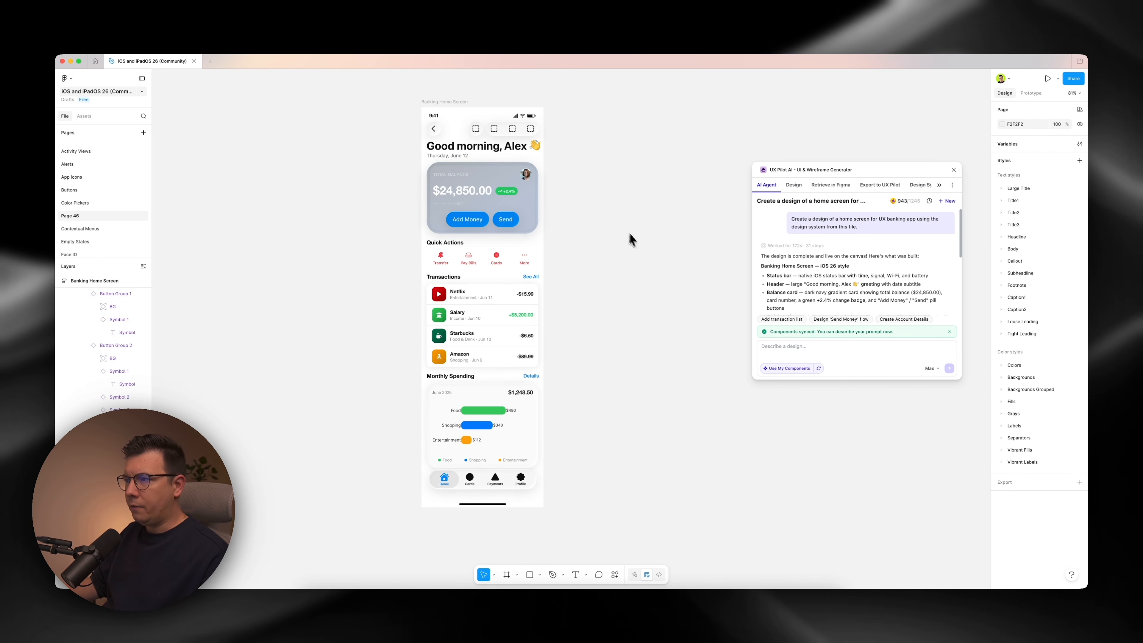